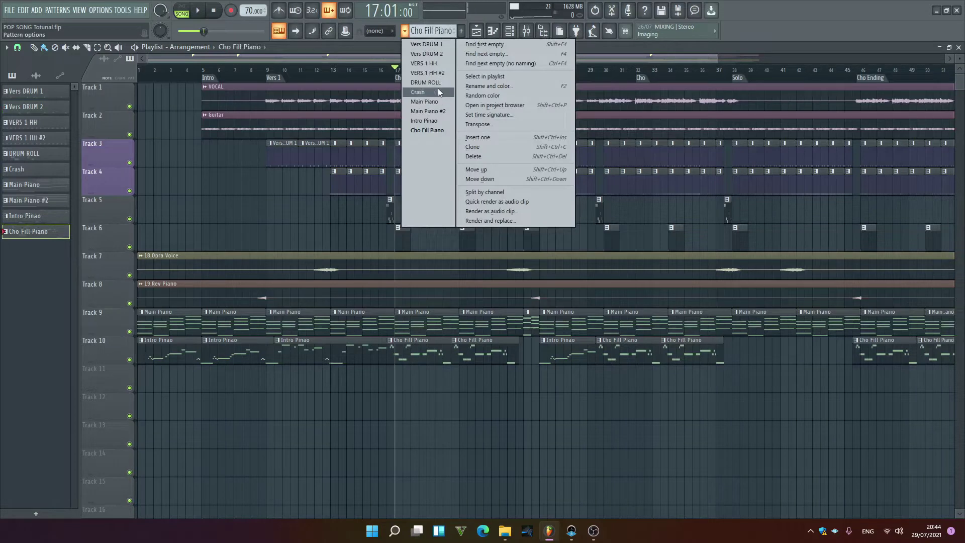
Insert a new pattern named clap directly before the DRUM ROLL pattern
{"action": "left_click", "coordinate": [438, 86]}
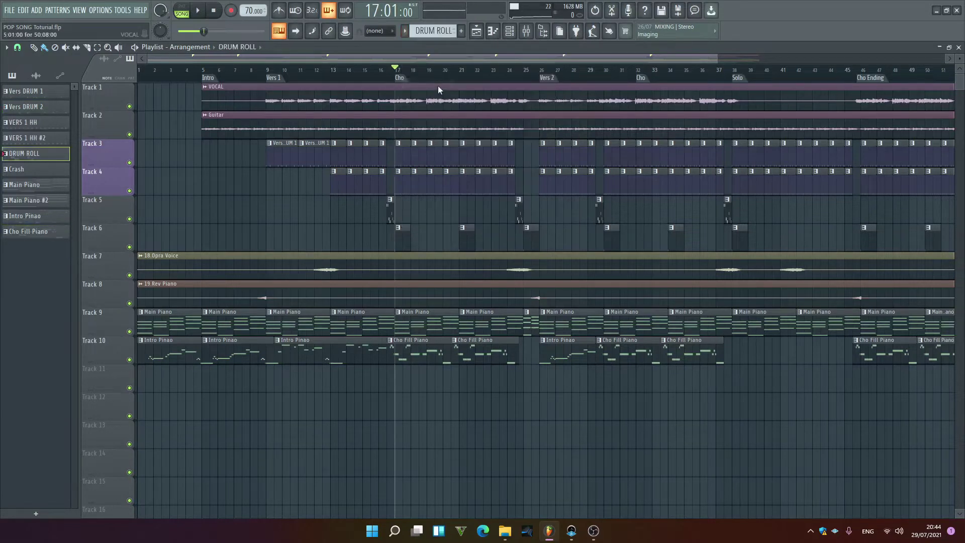
{"action": "key", "text": "ctrl+shift+Insert"}
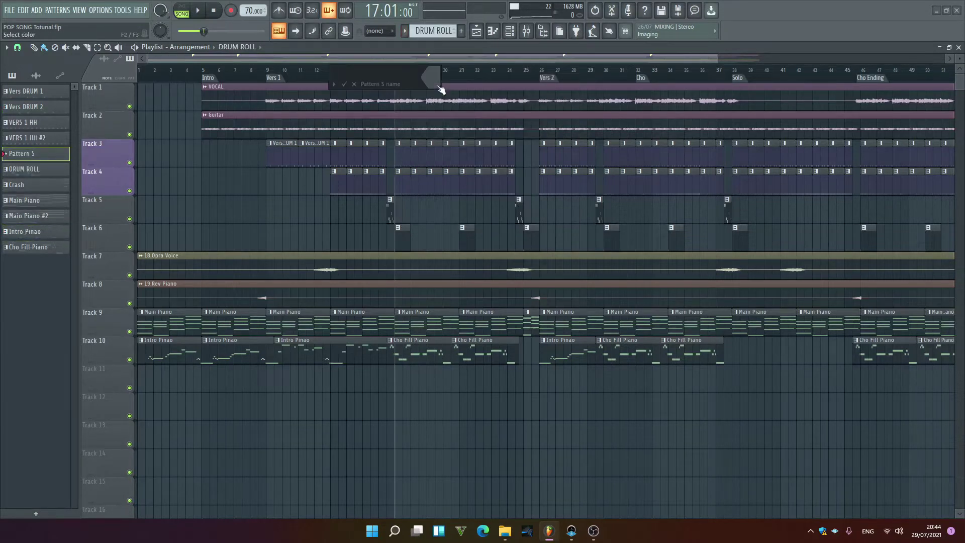
{"action": "key", "text": "Return"}
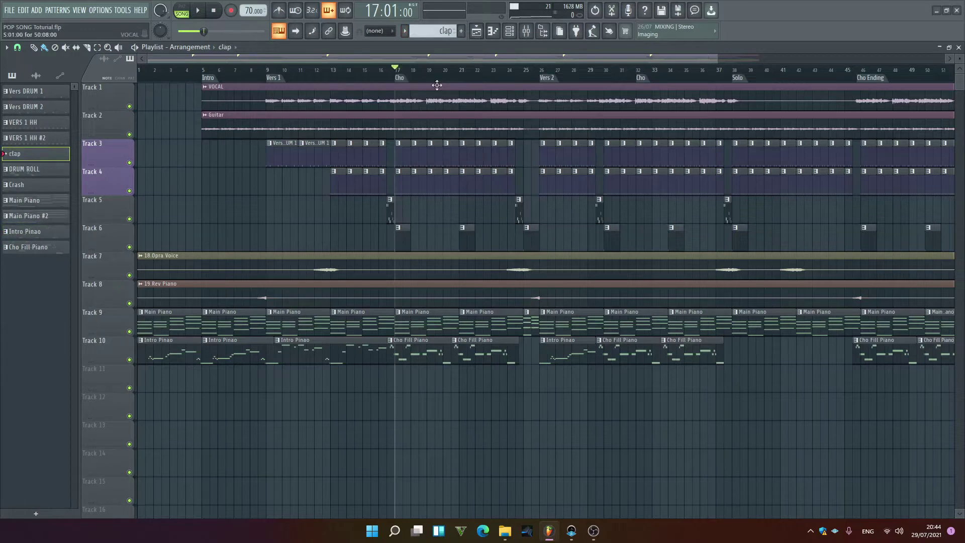
Play the chorus start briefly, and program hits on steps 10 and 11 of the Clap channel in the clap pattern
{"action": "key", "text": "space"}
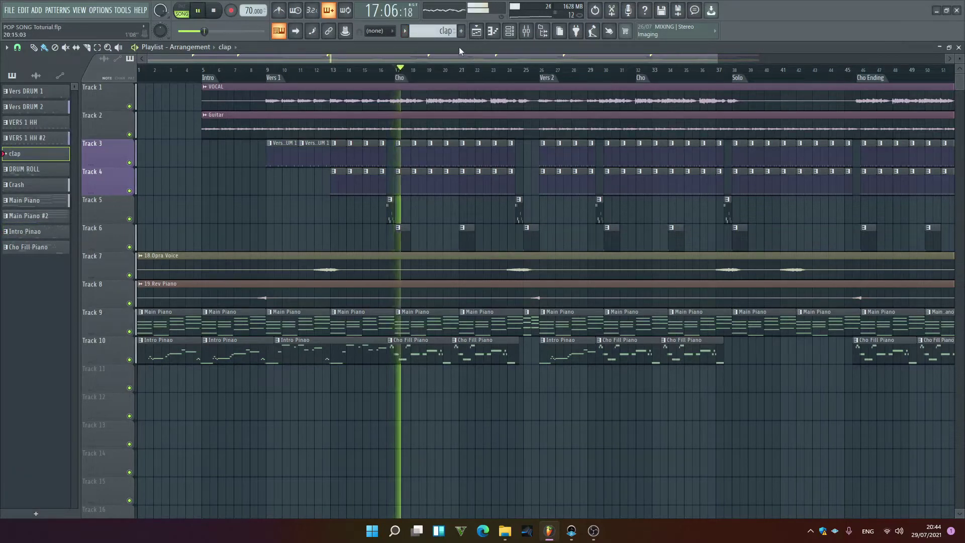
{"action": "key", "text": "space"}
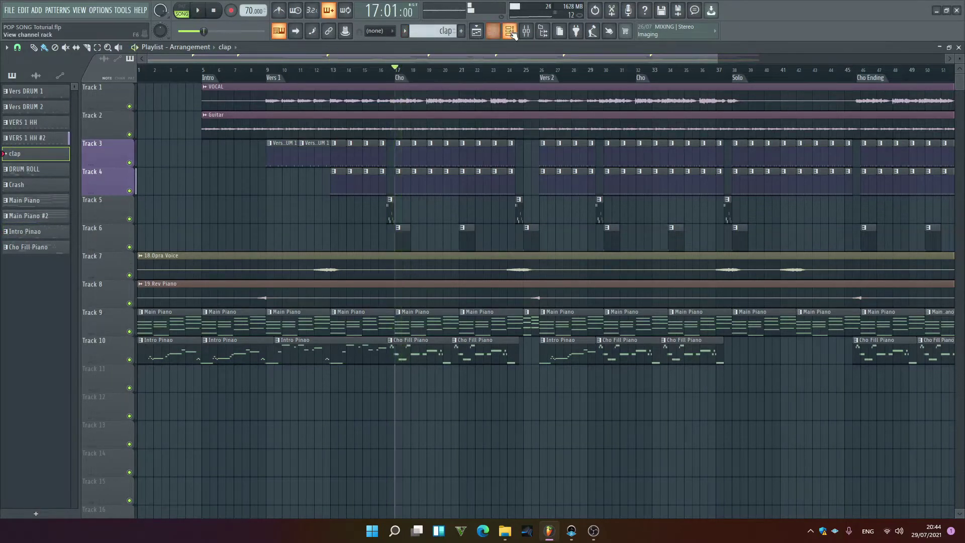
{"action": "left_click", "coordinate": [509, 31]}
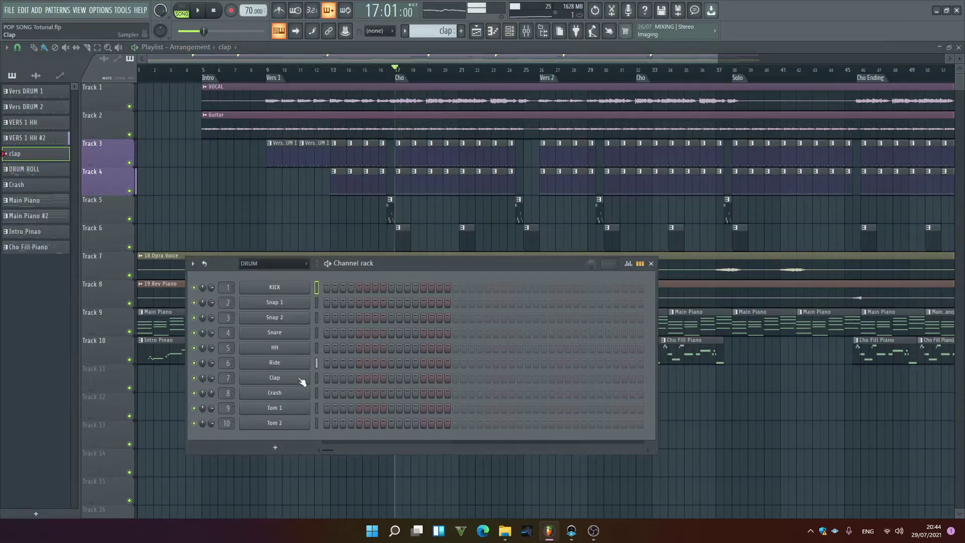
{"action": "left_click", "coordinate": [282, 377]}
{"action": "left_click", "coordinate": [335, 155]}
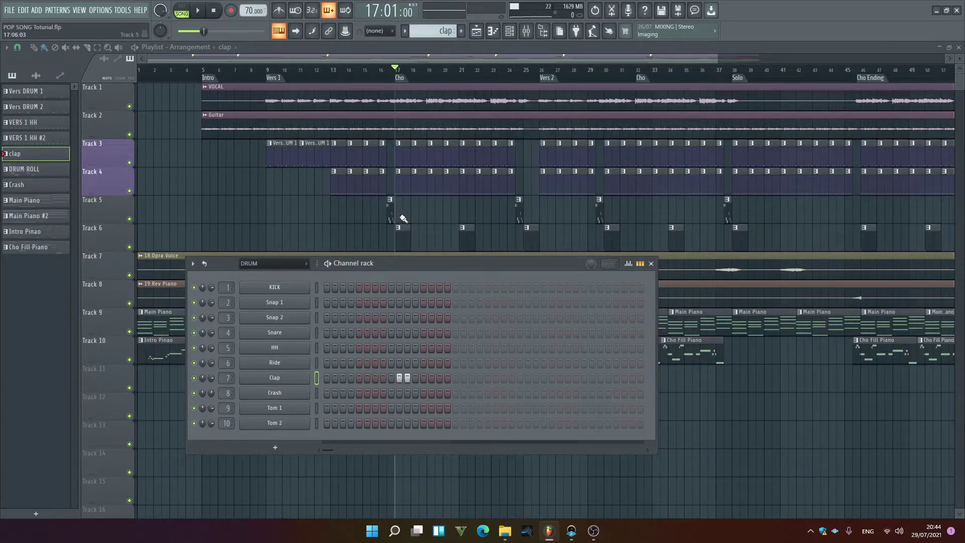
Insert a new playlist track above Track 5 and place a clap pattern clip on it at bar 17
{"action": "right_click", "coordinate": [136, 205]}
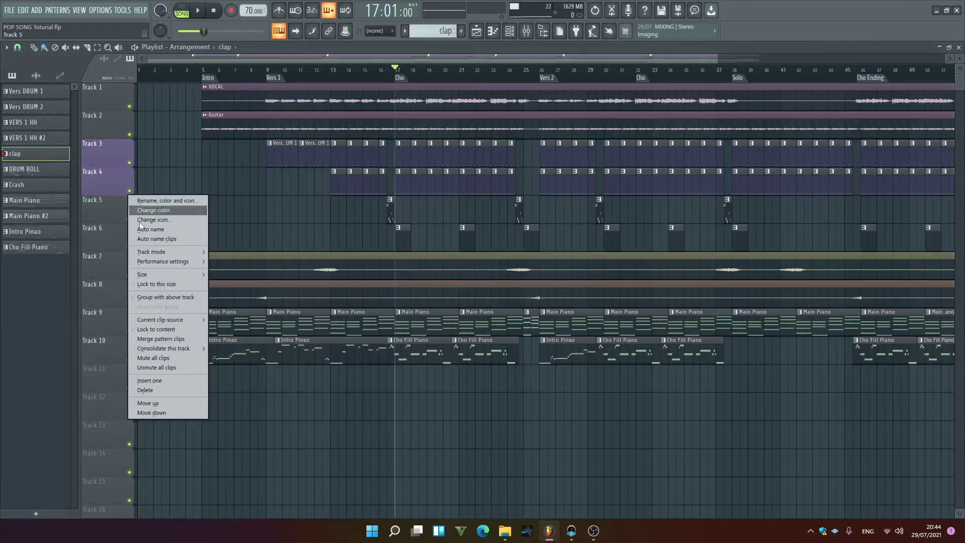
{"action": "left_click", "coordinate": [184, 381]}
{"action": "left_click", "coordinate": [399, 210]}
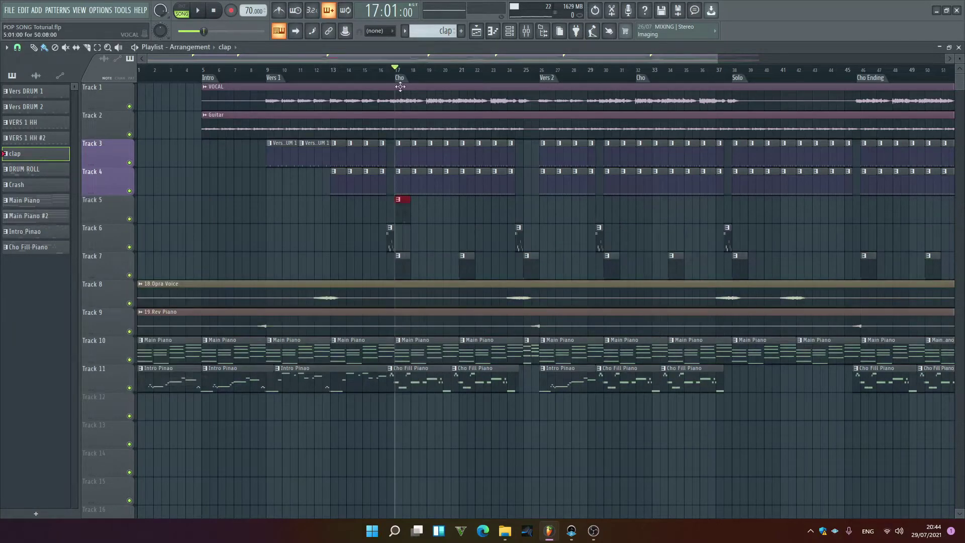
Play the chorus and repeat the clap clip on Track 5 from bar 18 through bar 24
{"action": "key", "text": "space"}
{"action": "scroll", "coordinate": [401, 79], "scroll_direction": "up", "scroll_amount": 4}
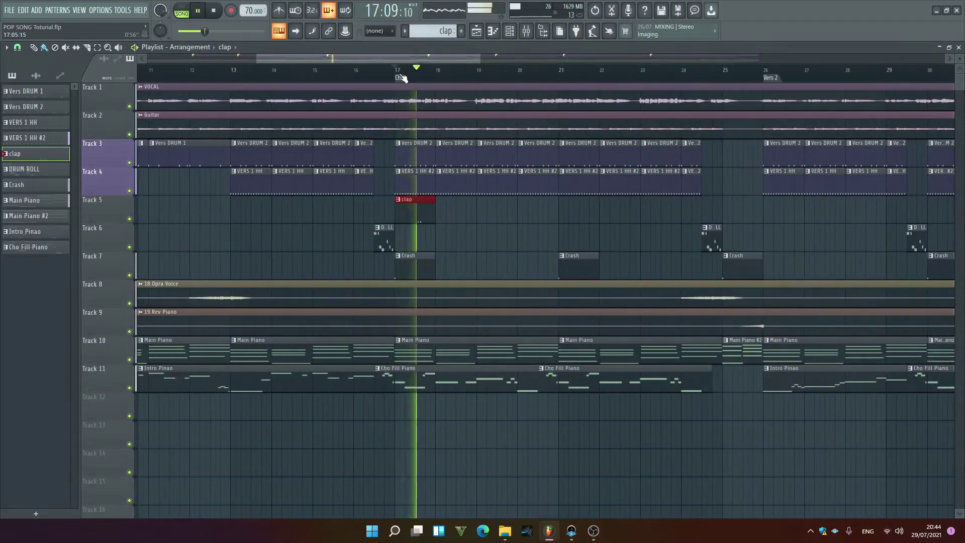
{"action": "left_click", "coordinate": [472, 212]}
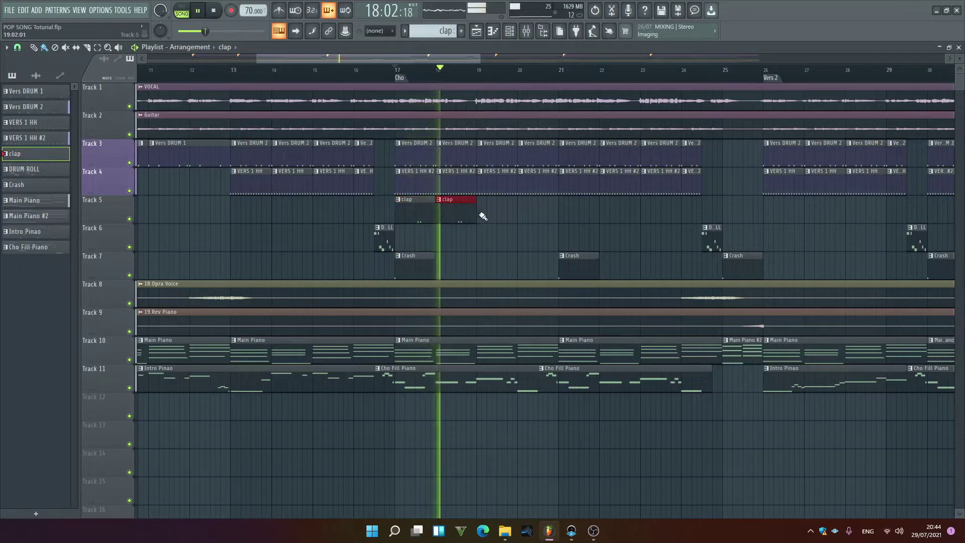
{"action": "left_click_drag", "start_coordinate": [483, 216], "coordinate": [756, 221]}
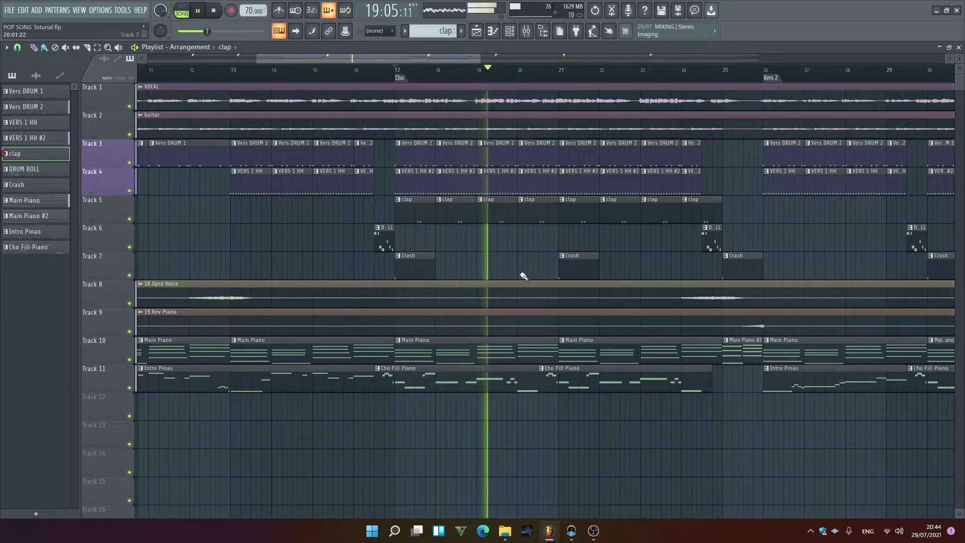
Set the Clap channel's volume to about 40% while playing the chorus from bar 17
{"action": "left_click_drag", "start_coordinate": [523, 75], "coordinate": [519, 59]}
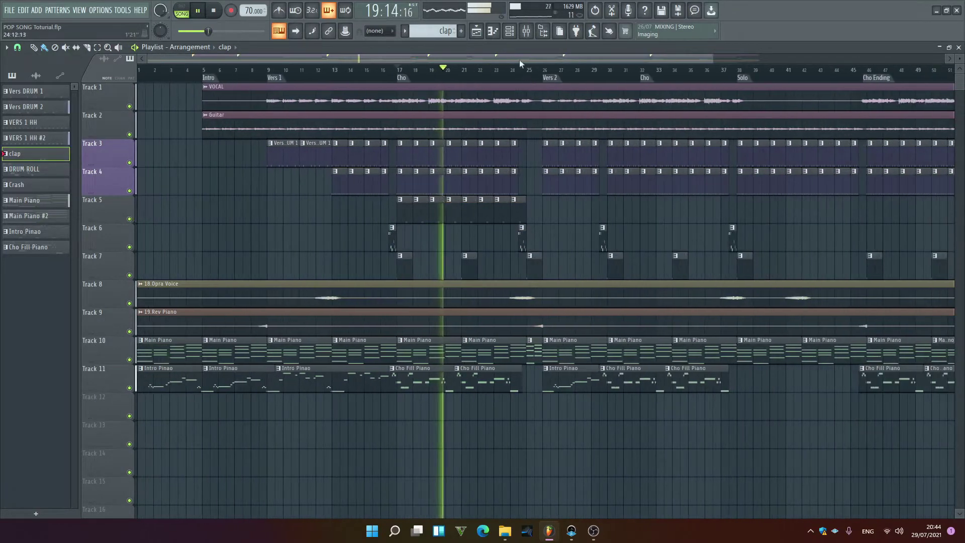
{"action": "key", "text": "space"}
{"action": "key", "text": "F6"}
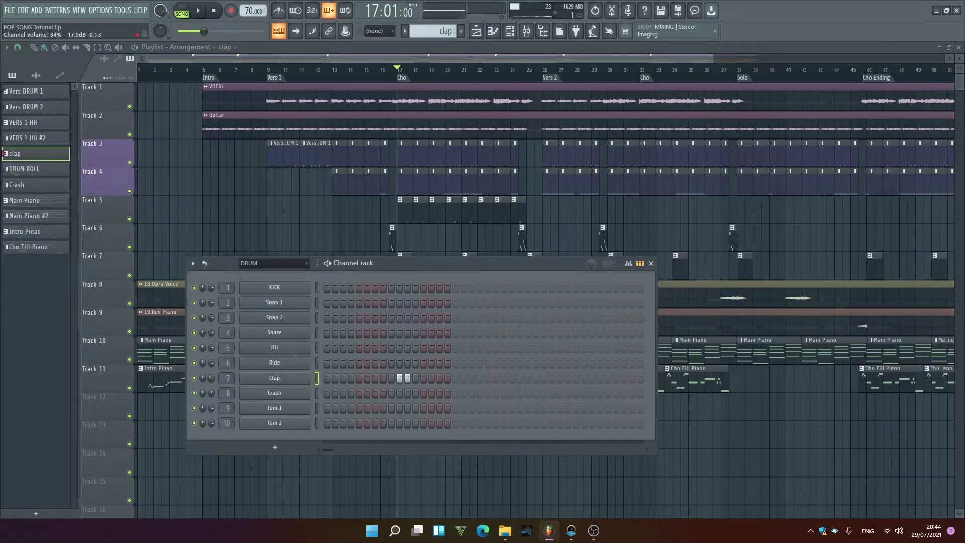
{"action": "key", "text": "space"}
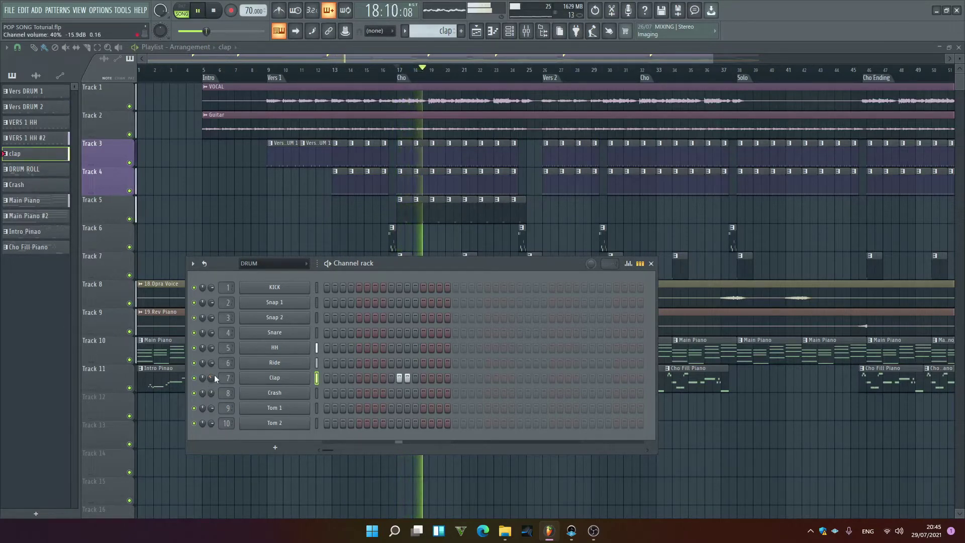
{"action": "key", "text": "F6"}
{"action": "key", "text": "space"}
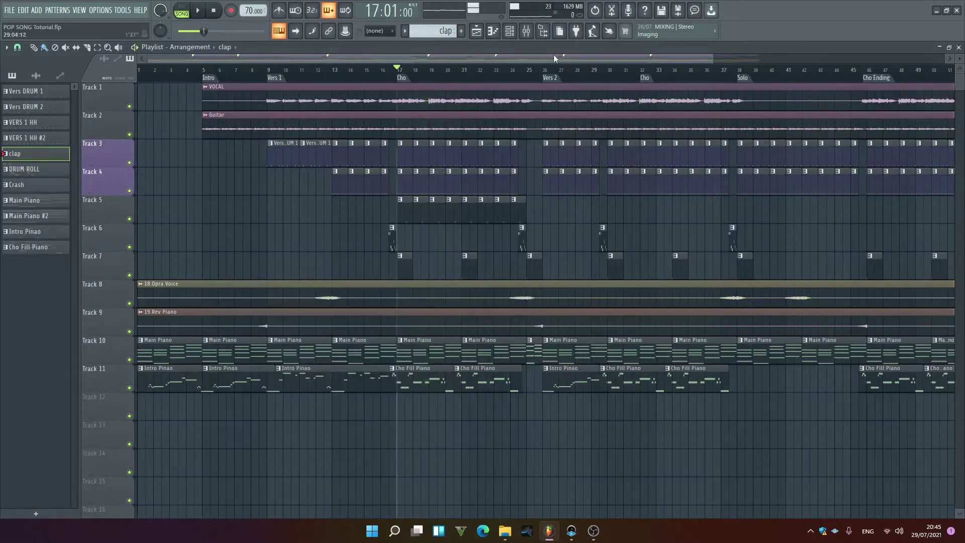
Play from bars 31 and 29 to find the second chorus start, and move its Cho marker to bar 30
{"action": "scroll", "coordinate": [544, 59], "scroll_direction": "right", "scroll_amount": 2}
{"action": "left_click", "coordinate": [601, 69]}
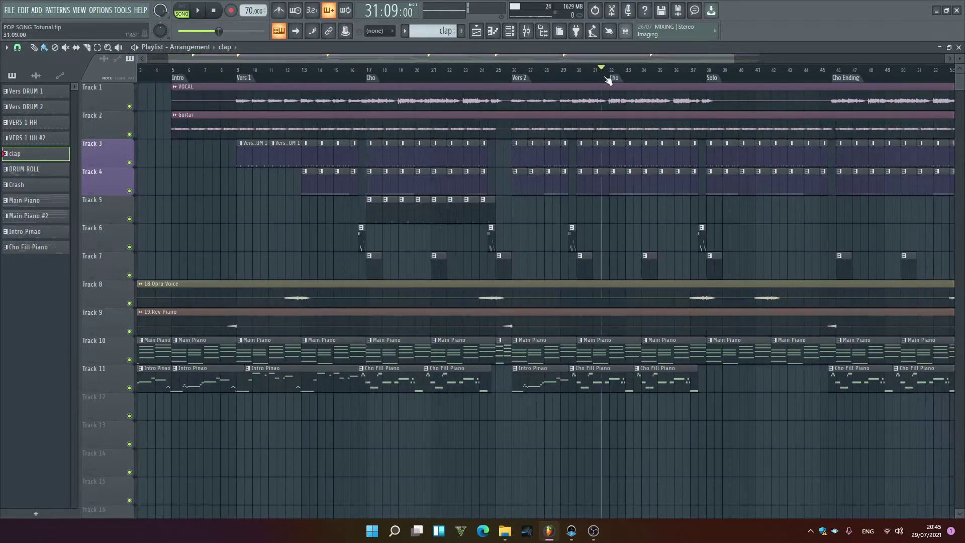
{"action": "key", "text": "space"}
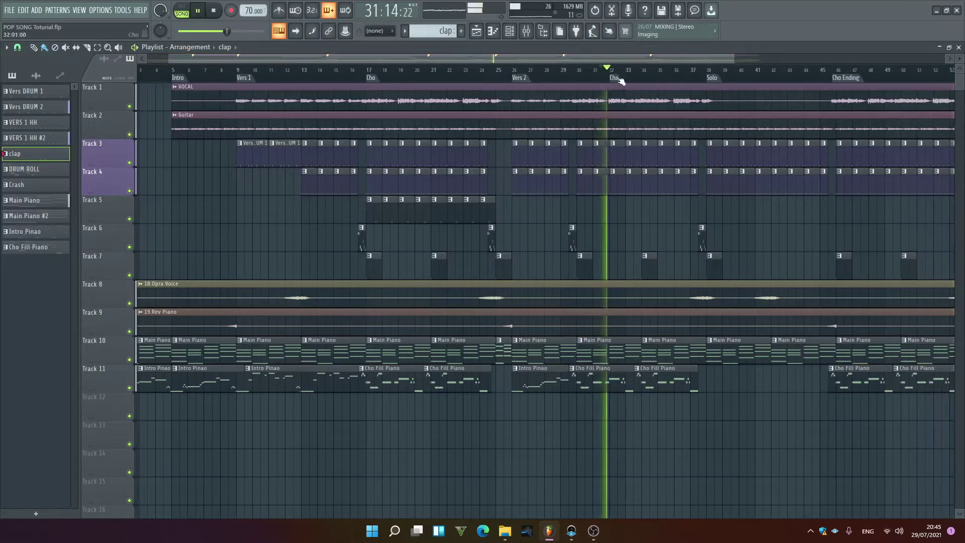
{"action": "key", "text": "space"}
{"action": "left_click_drag", "start_coordinate": [562, 70], "coordinate": [575, 77]}
{"action": "key", "text": "space"}
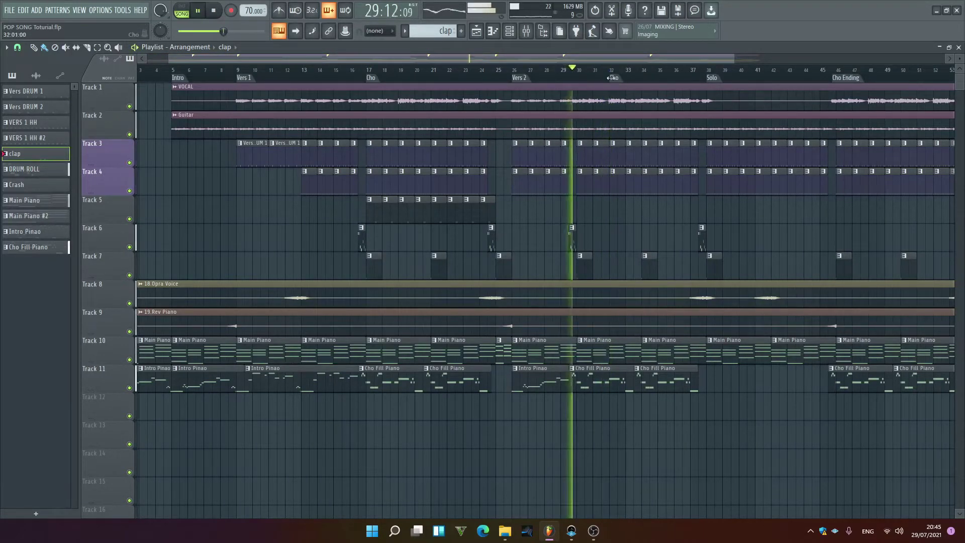
{"action": "key", "text": "space"}
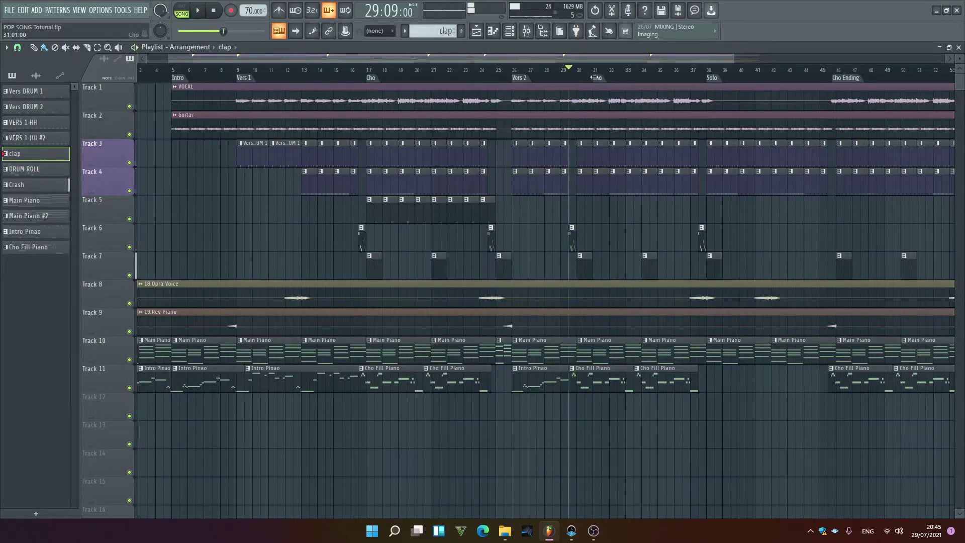
Play from bar 37 to check the transition into the Solo section at bar 38
{"action": "left_click", "coordinate": [698, 76]}
{"action": "key", "text": "space"}
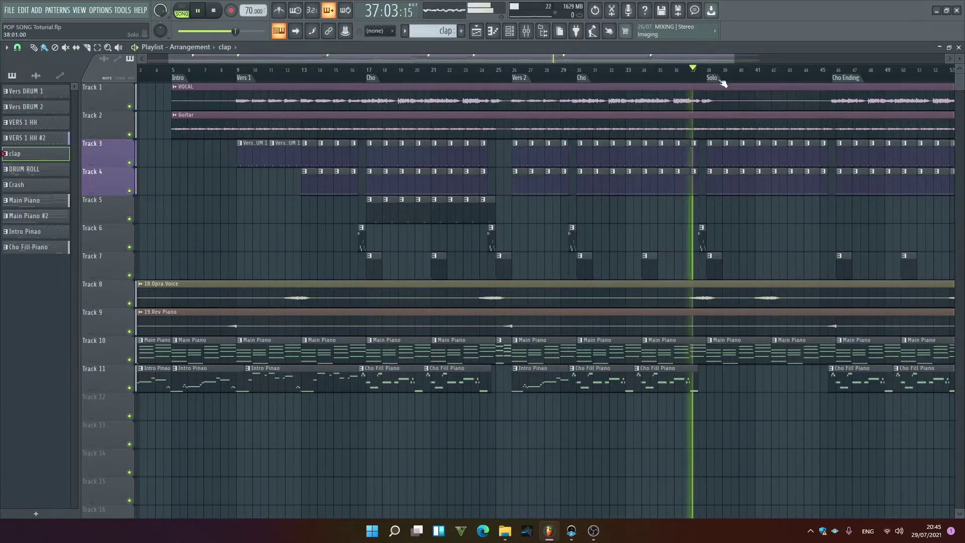
{"action": "left_click_drag", "start_coordinate": [690, 63], "coordinate": [781, 71]}
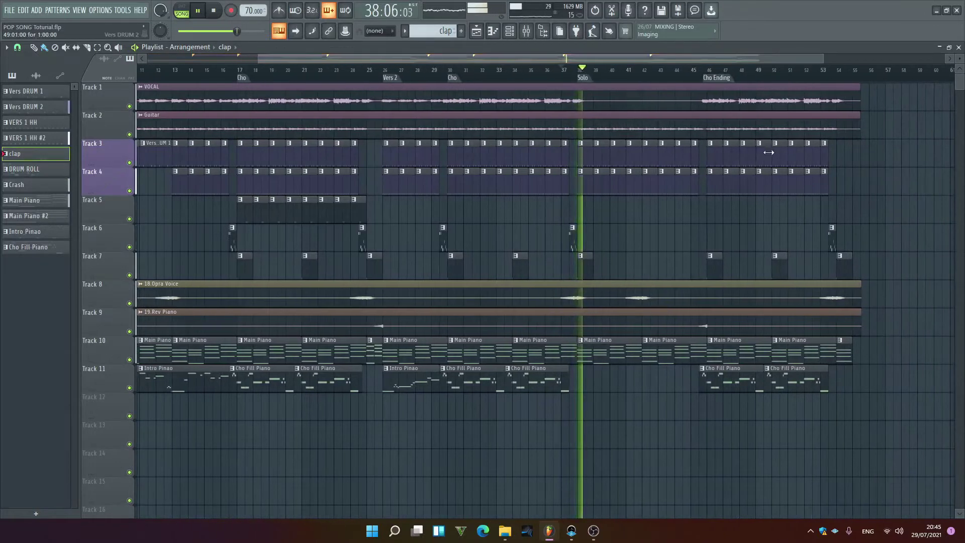
{"action": "key", "text": "space"}
Lengthen the bar 45 drum and hi-hat clips on Tracks 3 and 4 to three quarters of a bar and play the transition
{"action": "left_click", "coordinate": [702, 74]}
{"action": "scroll", "coordinate": [696, 74], "scroll_direction": "up", "scroll_amount": 3}
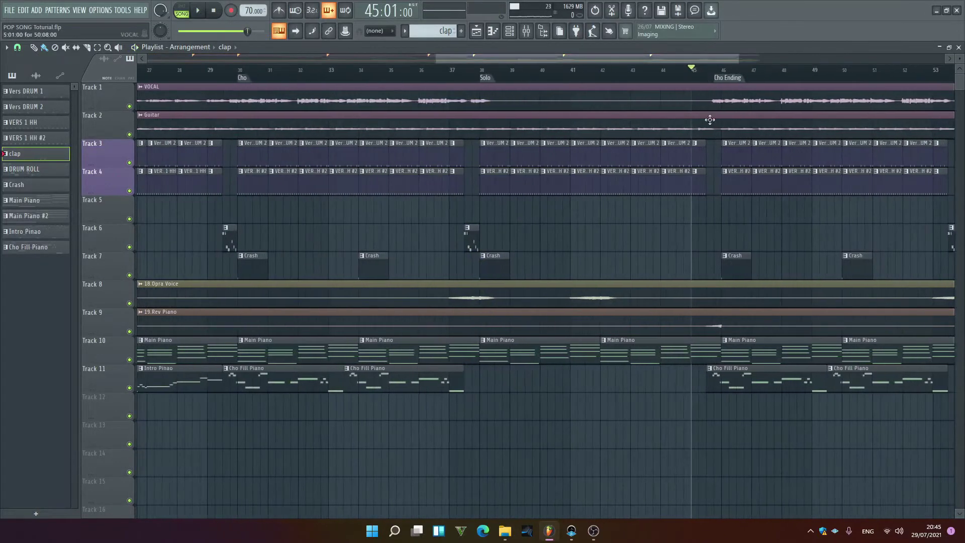
{"action": "left_click_drag", "start_coordinate": [716, 141], "coordinate": [699, 221]}
{"action": "left_click_drag", "start_coordinate": [703, 188], "coordinate": [717, 188]}
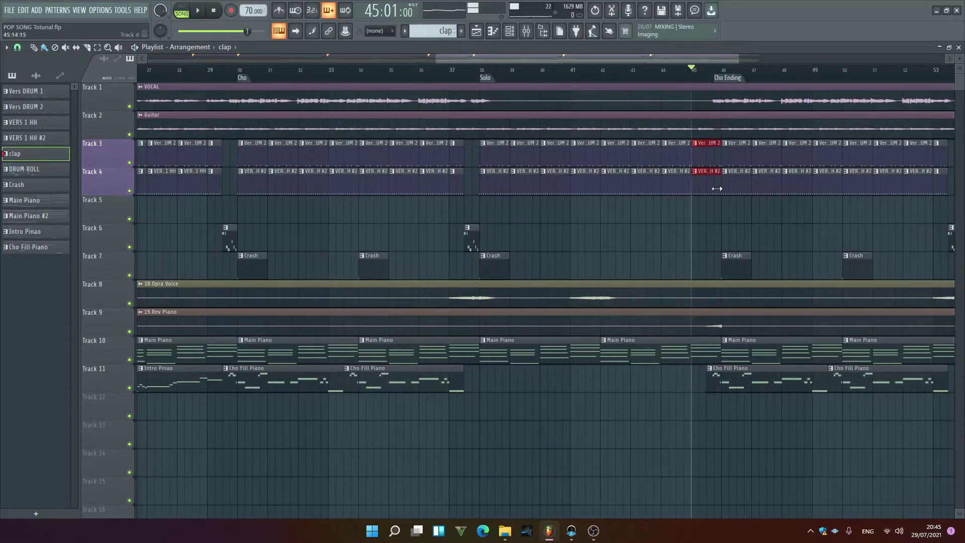
{"action": "left_click", "coordinate": [722, 214]}
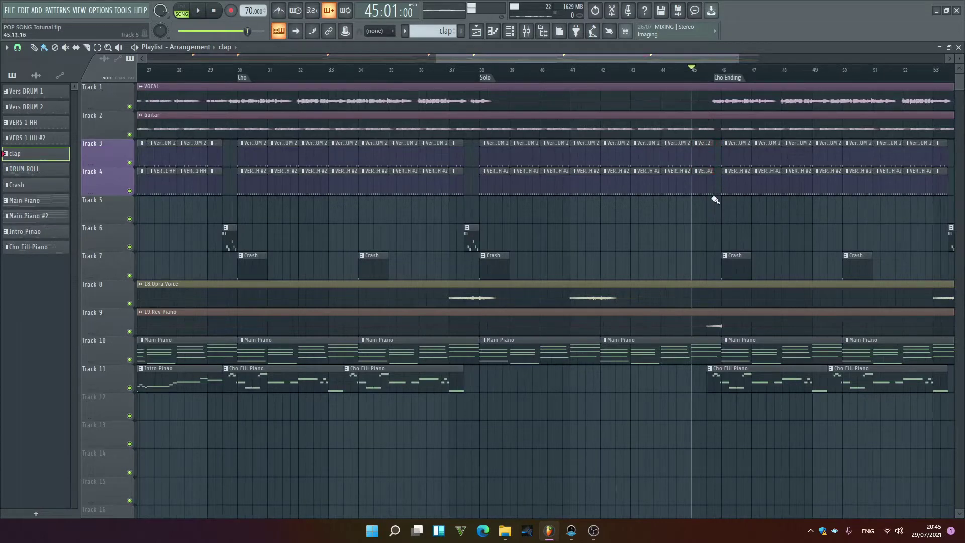
{"action": "key", "text": "space"}
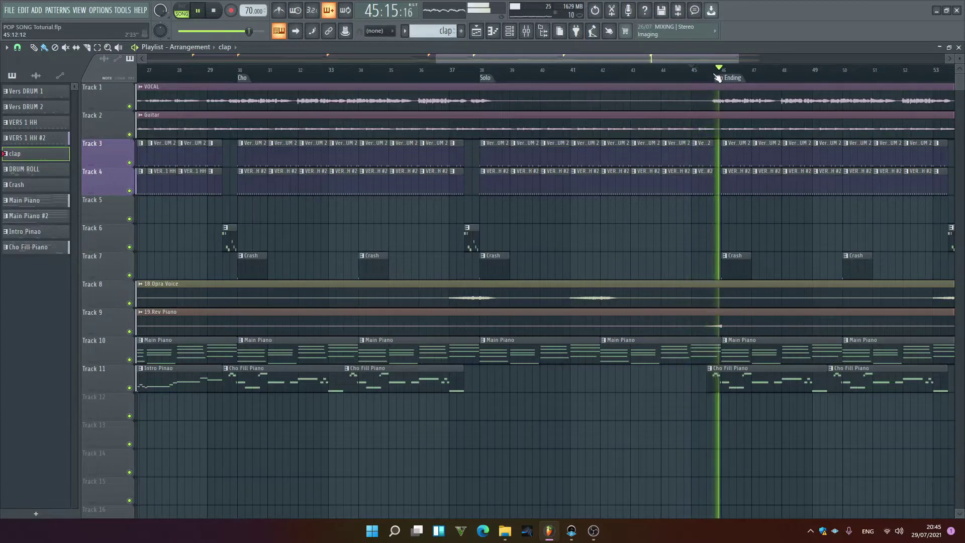
{"action": "scroll", "coordinate": [636, 73], "scroll_direction": "down", "scroll_amount": 3}
{"action": "key", "text": "space"}
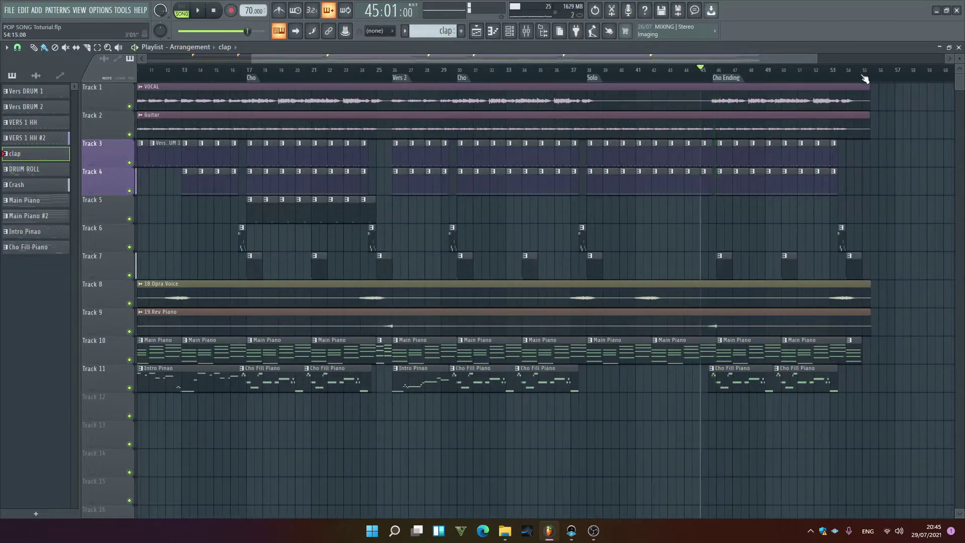
Examine the drum and hi-hat clips at bar 53 and review the arrangement from its start through the Solo section
{"action": "scroll", "coordinate": [864, 79], "scroll_direction": "up", "scroll_amount": 4}
{"action": "left_click_drag", "start_coordinate": [806, 151], "coordinate": [813, 183]}
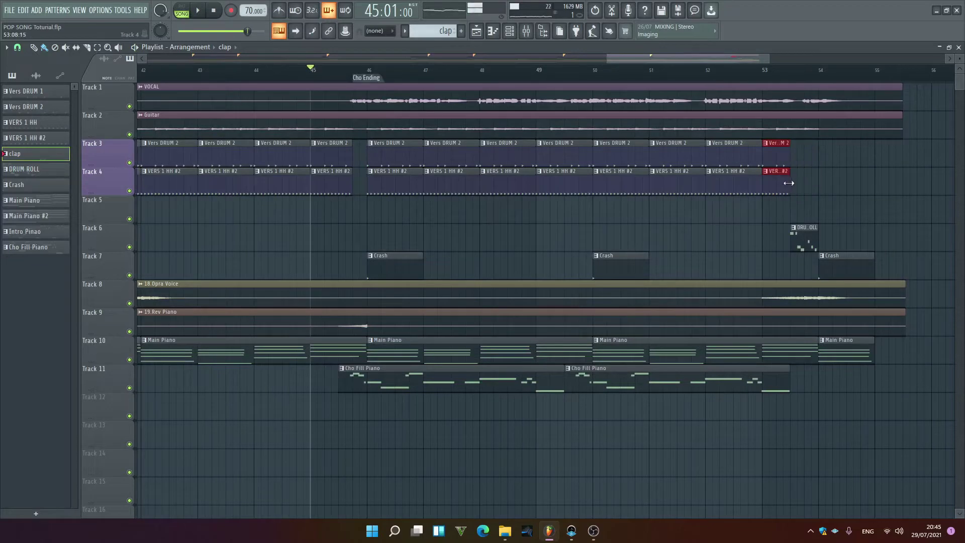
{"action": "left_click_drag", "start_coordinate": [728, 59], "coordinate": [305, 46]}
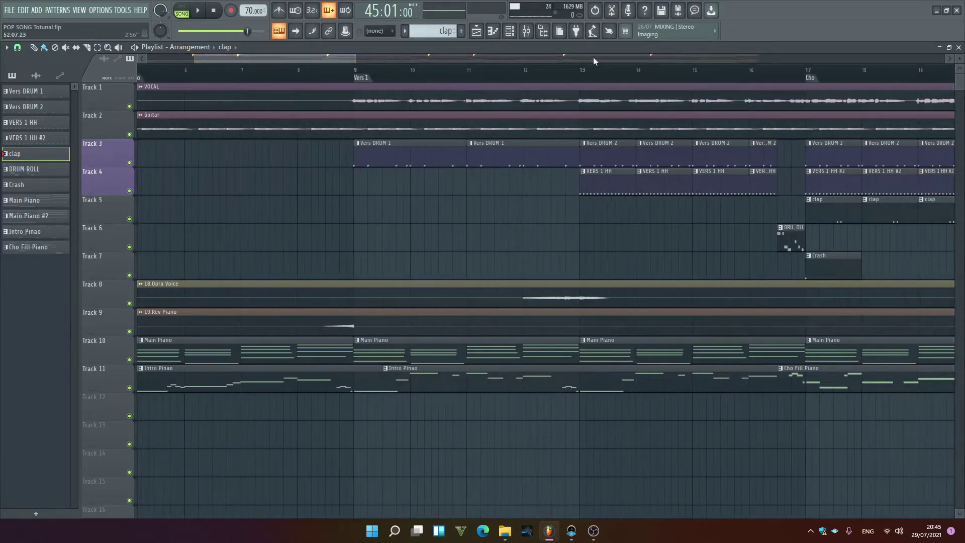
{"action": "scroll", "coordinate": [595, 84], "scroll_direction": "down", "scroll_amount": 5}
{"action": "scroll", "coordinate": [583, 115], "scroll_direction": "down", "scroll_amount": 3}
{"action": "scroll", "coordinate": [567, 160], "scroll_direction": "up", "scroll_amount": 5}
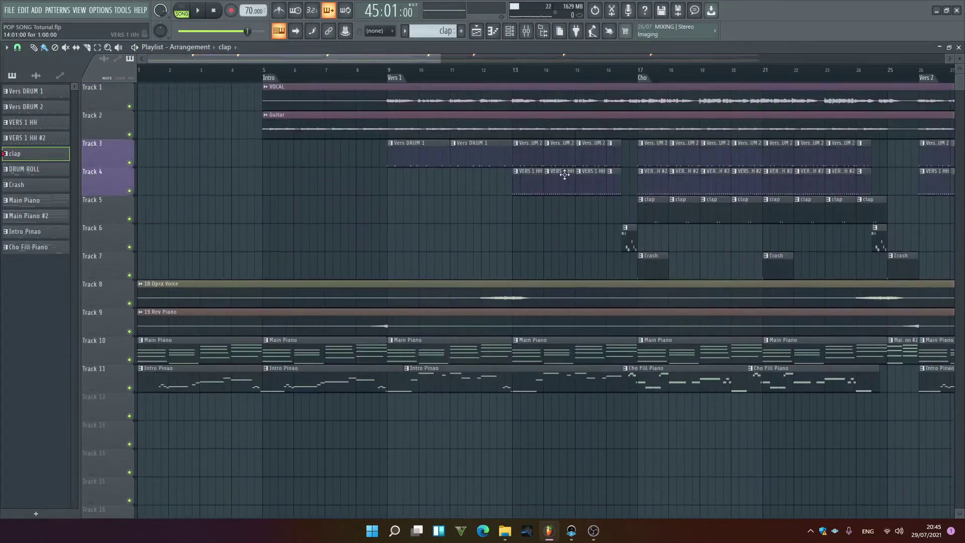
{"action": "left_click_drag", "start_coordinate": [440, 60], "coordinate": [637, 60]}
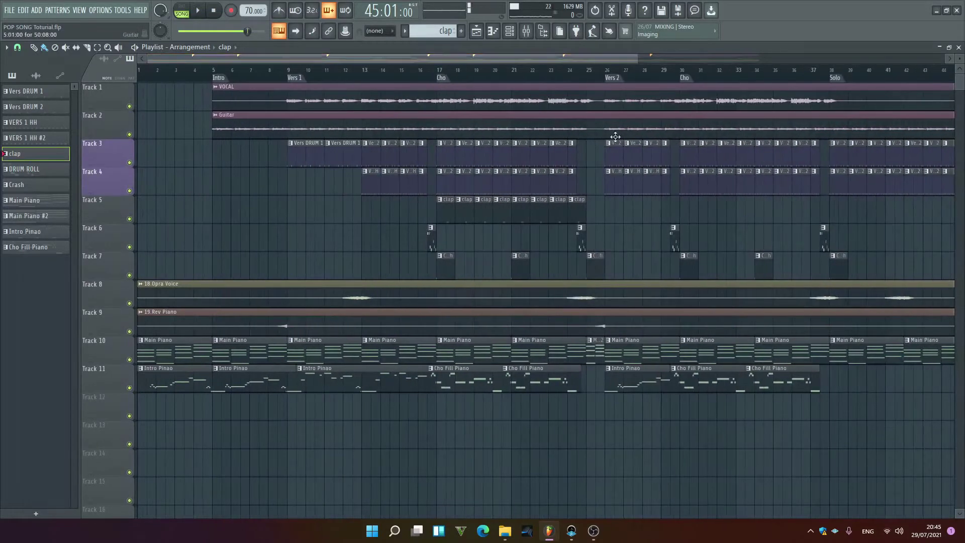
{"action": "scroll", "coordinate": [618, 127], "scroll_direction": "down", "scroll_amount": 3}
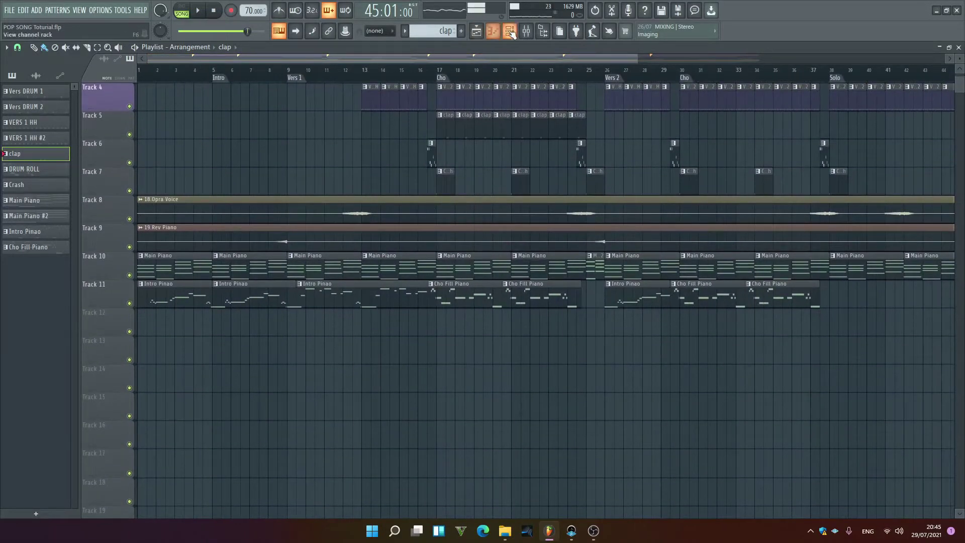
Insert a new pattern ahead of the Main Piano pattern and name it Bass
{"action": "left_click", "coordinate": [405, 31]}
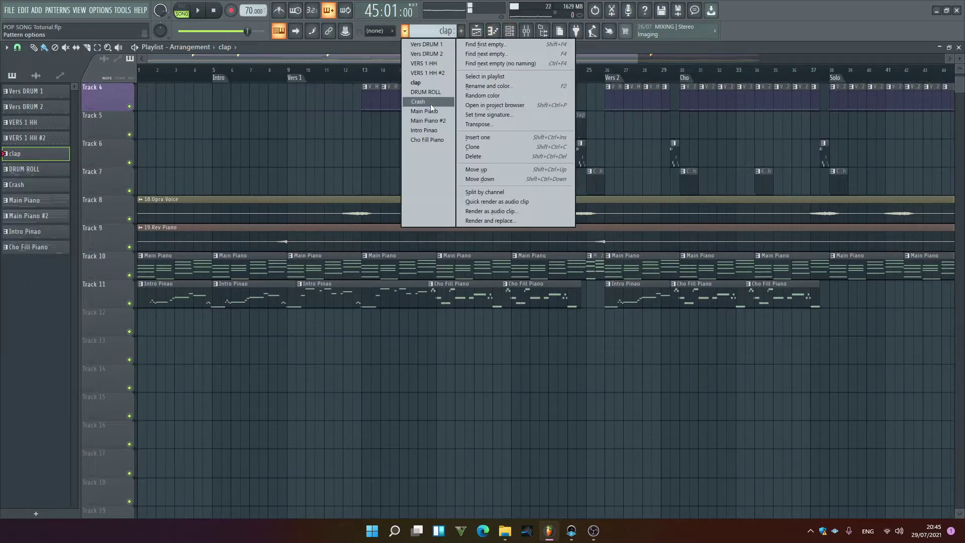
{"action": "left_click", "coordinate": [430, 106]}
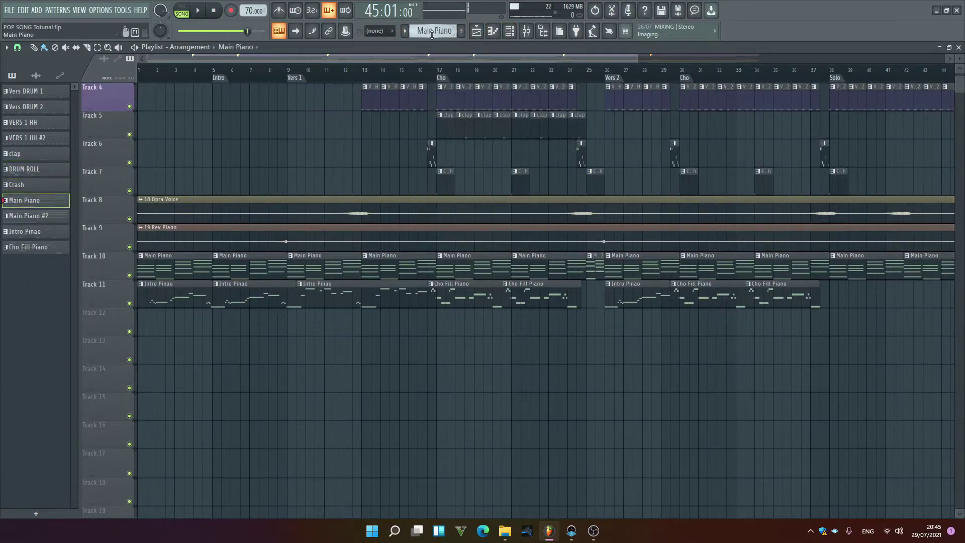
{"action": "key", "text": "F4"}
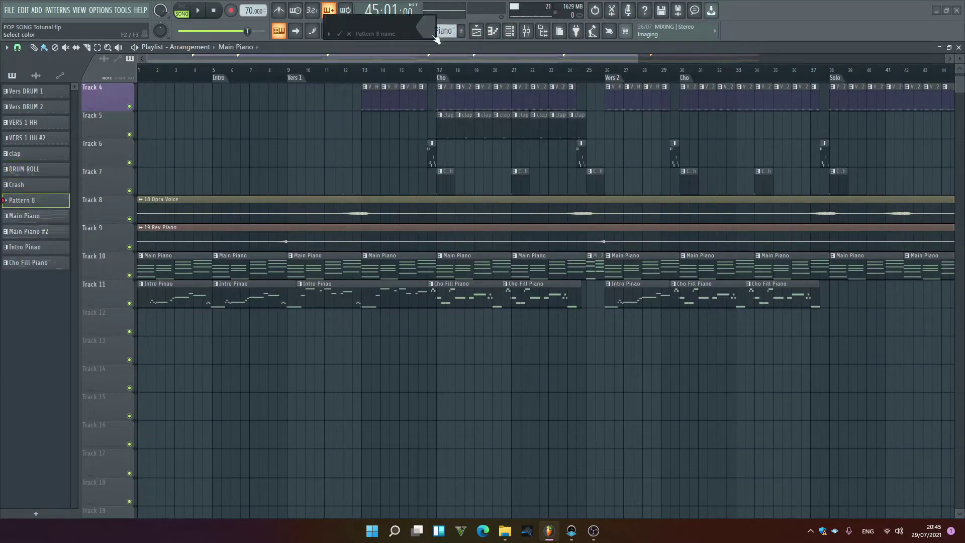
{"action": "type", "text": "Bass"}
{"action": "key", "text": "Return"}
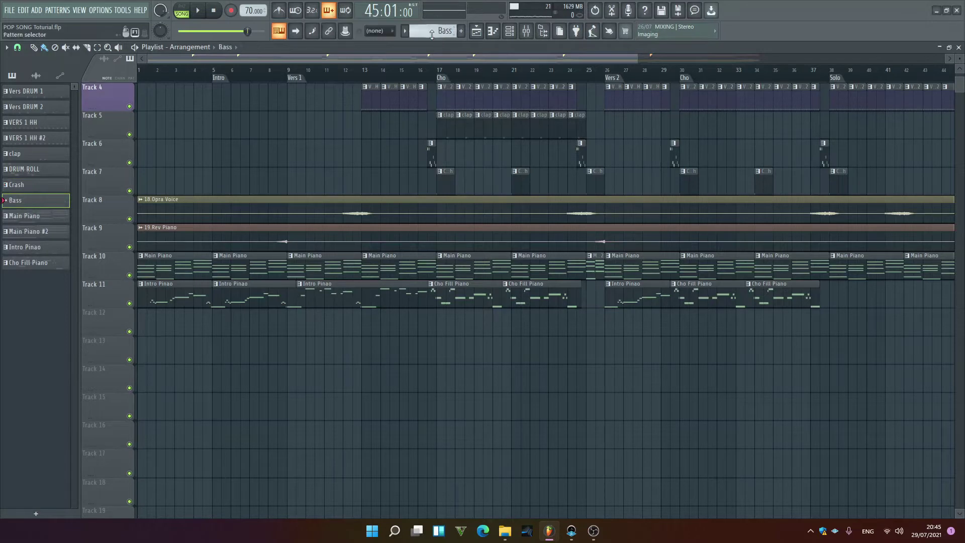
Open the Bass channel's piano roll and place its window over the lower part of the arrangement
{"action": "key", "text": "F6"}
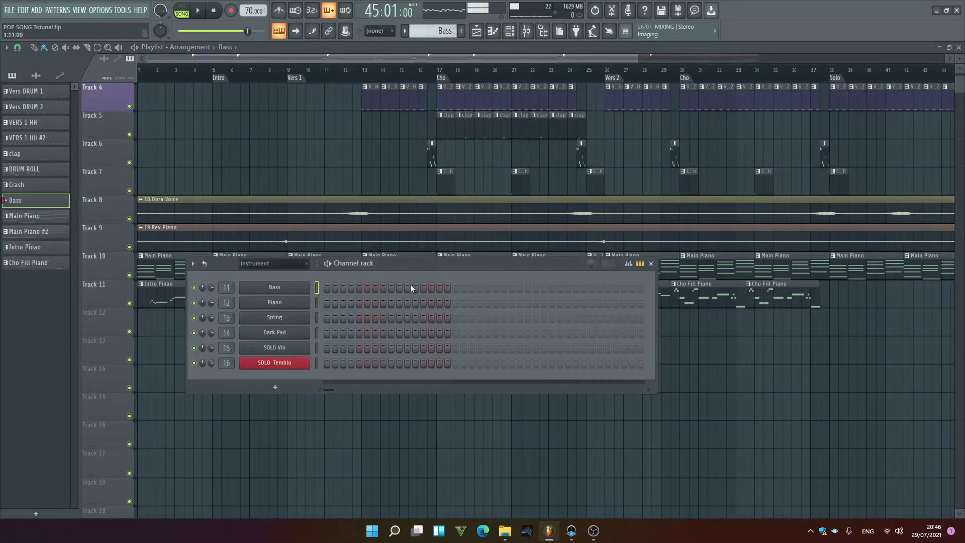
{"action": "right_click", "coordinate": [279, 288]}
{"action": "left_click", "coordinate": [326, 288]}
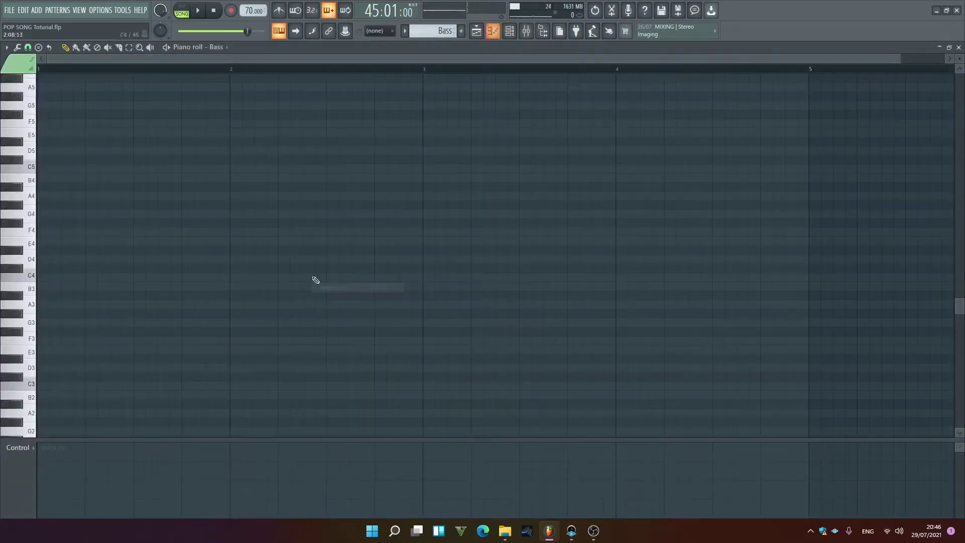
{"action": "left_click", "coordinate": [949, 48]}
{"action": "left_click_drag", "start_coordinate": [419, 72], "coordinate": [396, 260]}
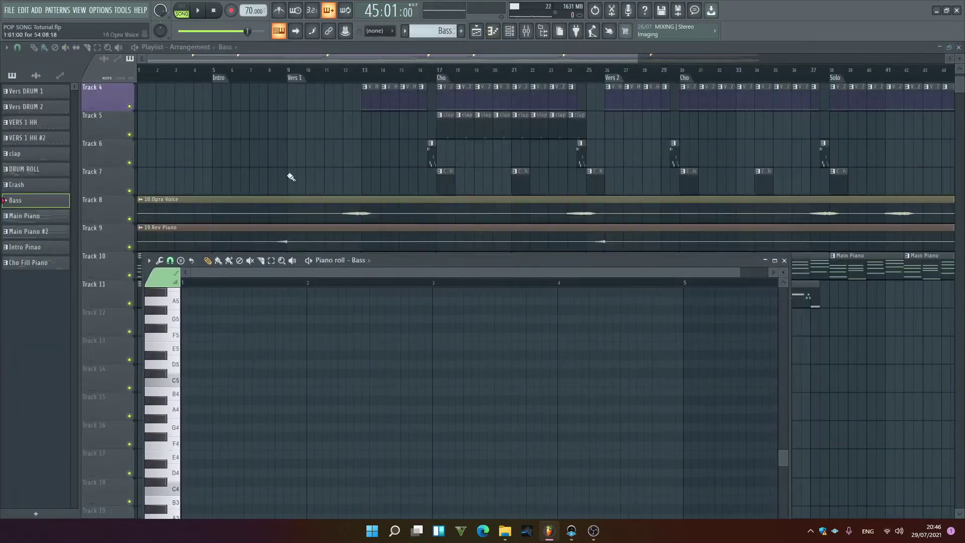
{"action": "scroll", "coordinate": [231, 126], "scroll_direction": "up", "scroll_amount": 3}
{"action": "scroll", "coordinate": [232, 131], "scroll_direction": "down", "scroll_amount": 4}
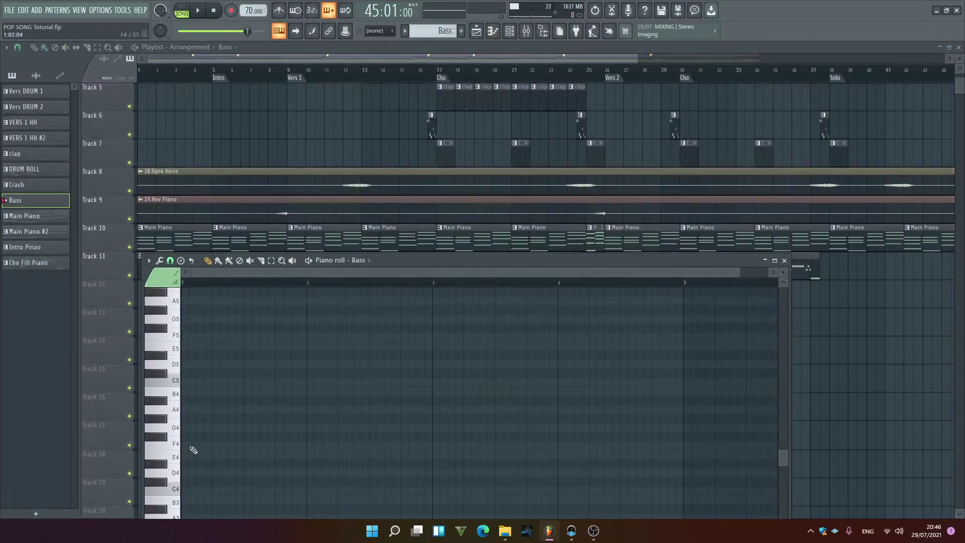
{"action": "scroll", "coordinate": [191, 422], "scroll_direction": "down", "scroll_amount": 2}
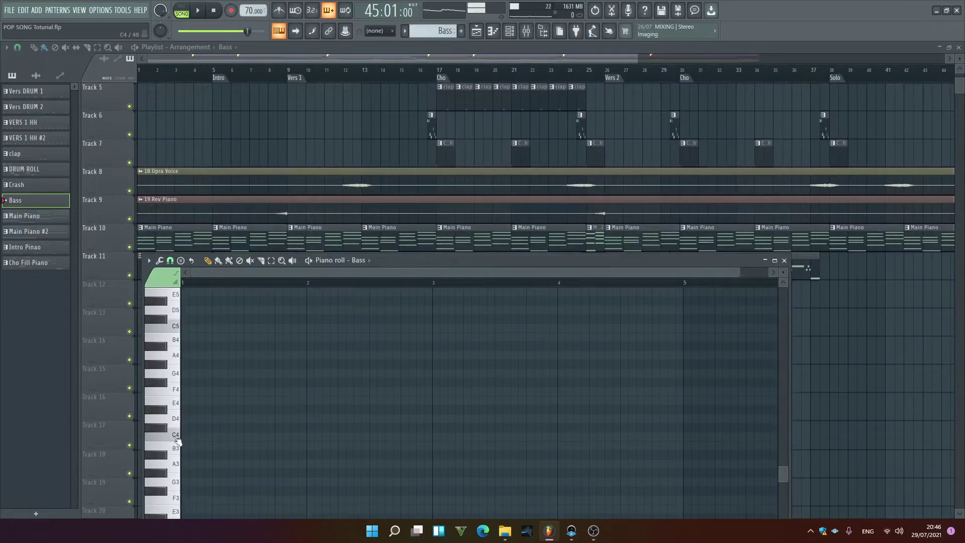
Audition keys for the bass line and draw an F4 note one bar long at bar 1
{"action": "scroll", "coordinate": [179, 427], "scroll_direction": "down", "scroll_amount": 4}
{"action": "left_click_drag", "start_coordinate": [179, 433], "coordinate": [176, 371]}
{"action": "left_click", "coordinate": [176, 371]}
{"action": "scroll", "coordinate": [177, 370], "scroll_direction": "up", "scroll_amount": 3}
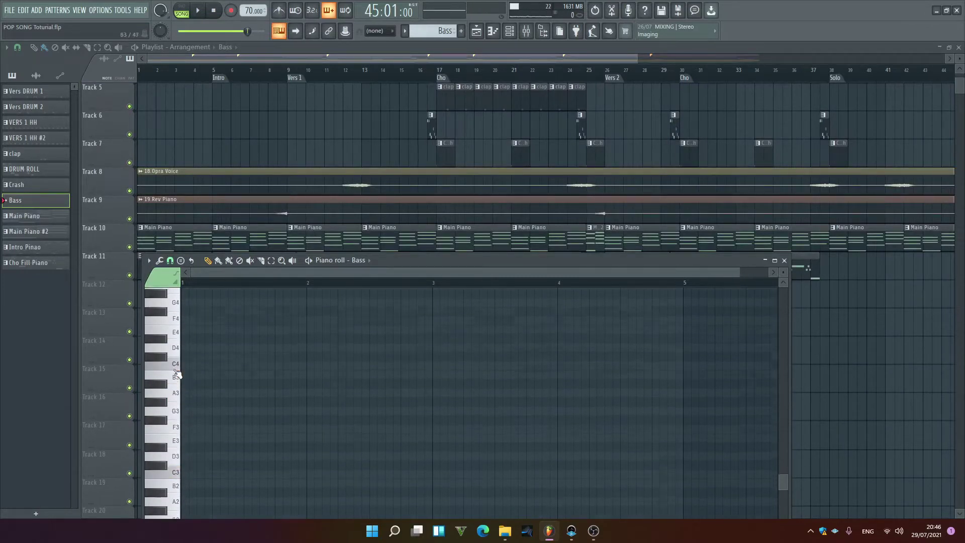
{"action": "left_click", "coordinate": [178, 346]}
{"action": "left_click", "coordinate": [176, 362]}
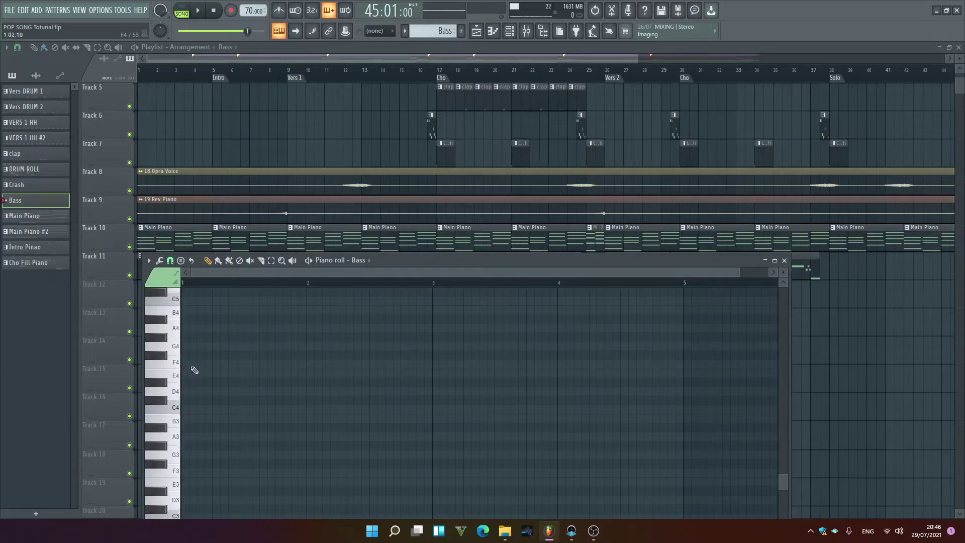
{"action": "left_click", "coordinate": [187, 364]}
{"action": "left_click_drag", "start_coordinate": [195, 364], "coordinate": [318, 375]}
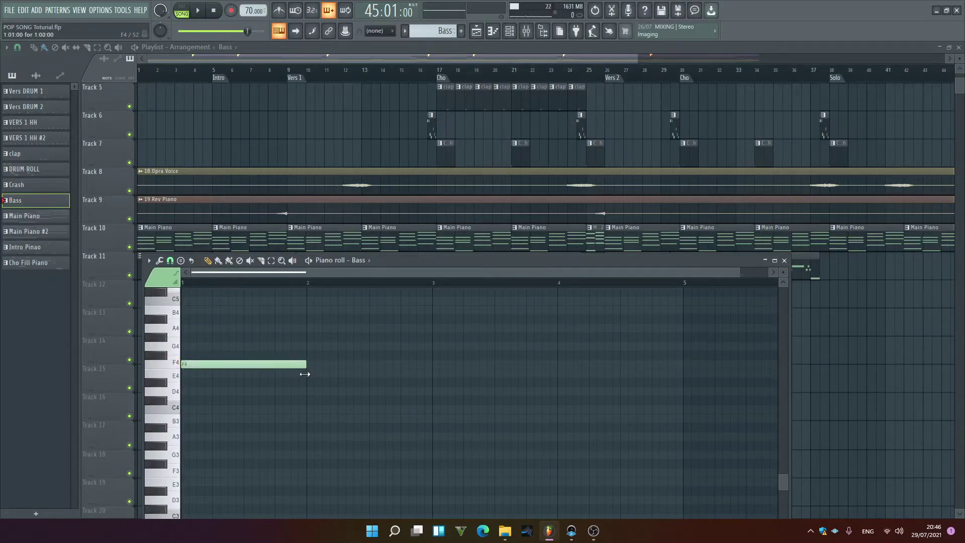
Place a Bass pattern clip at bar 1 on Track 12 and play the song from the start
{"action": "left_click", "coordinate": [150, 156]}
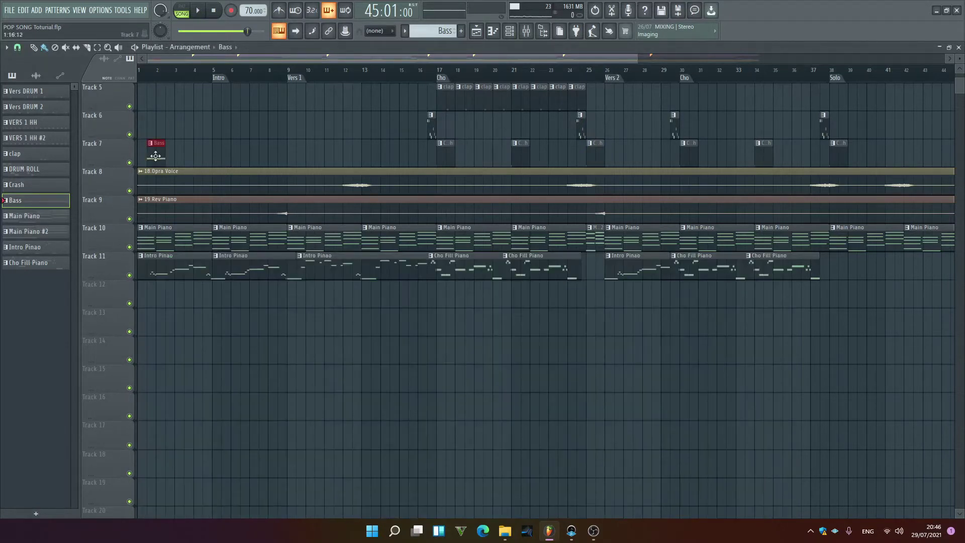
{"action": "left_click_drag", "start_coordinate": [155, 156], "coordinate": [147, 297]}
{"action": "left_click", "coordinate": [145, 76]}
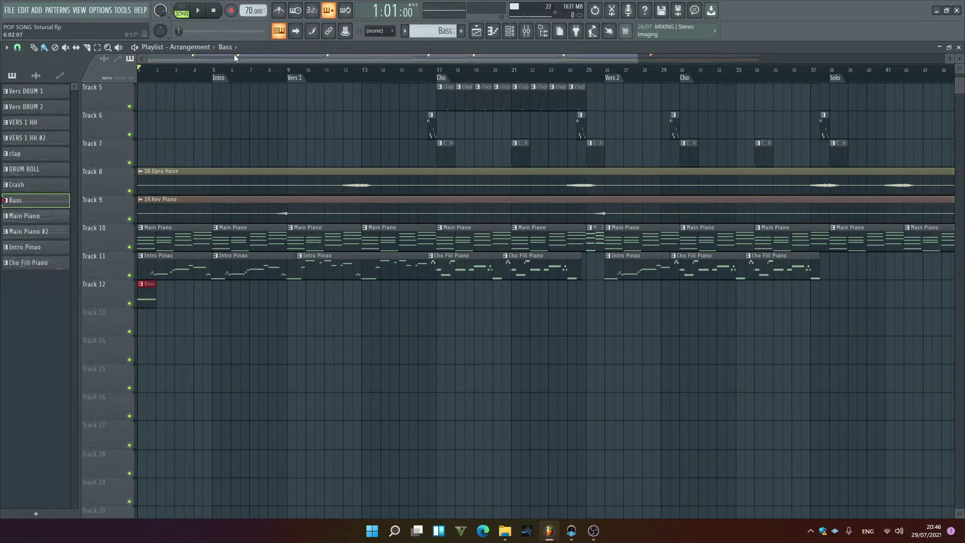
{"action": "key", "text": "space"}
Stop playback and shorten the F4 note in the Bass pattern to 14 steps
{"action": "key", "text": "F6"}
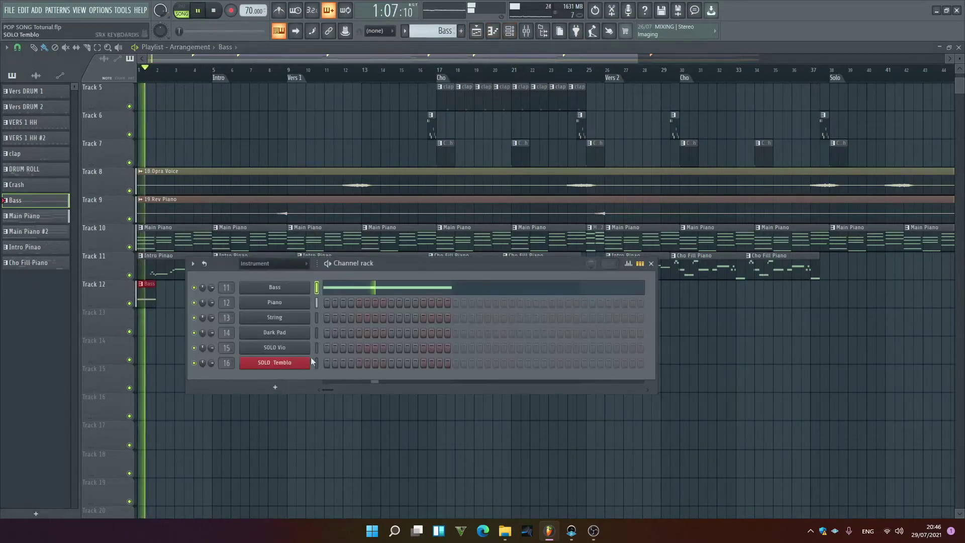
{"action": "left_click", "coordinate": [377, 293]}
{"action": "key", "text": "space"}
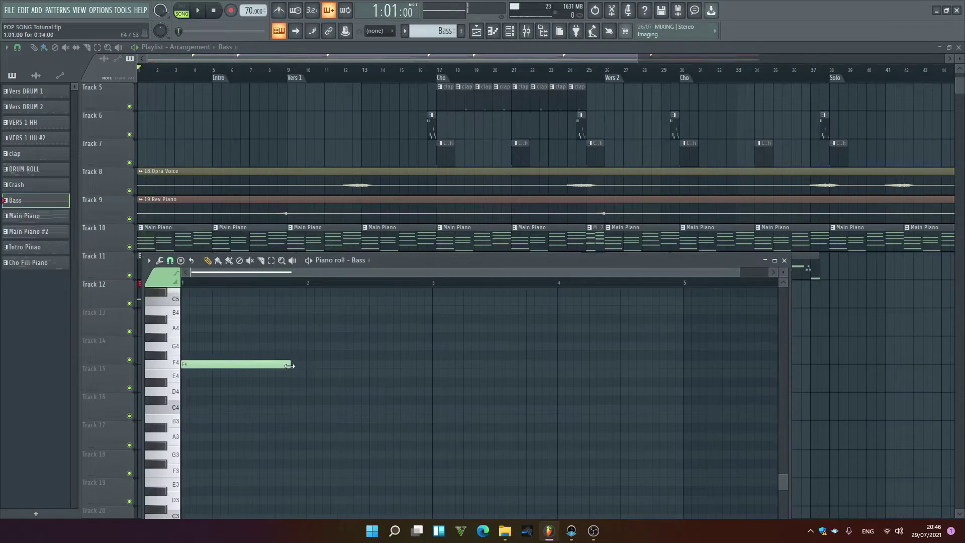
Add a two-step C4 note at the end of bar 1 and a one-bar D4 note at bar 2, and play them
{"action": "scroll", "coordinate": [309, 378], "scroll_direction": "down", "scroll_amount": 2}
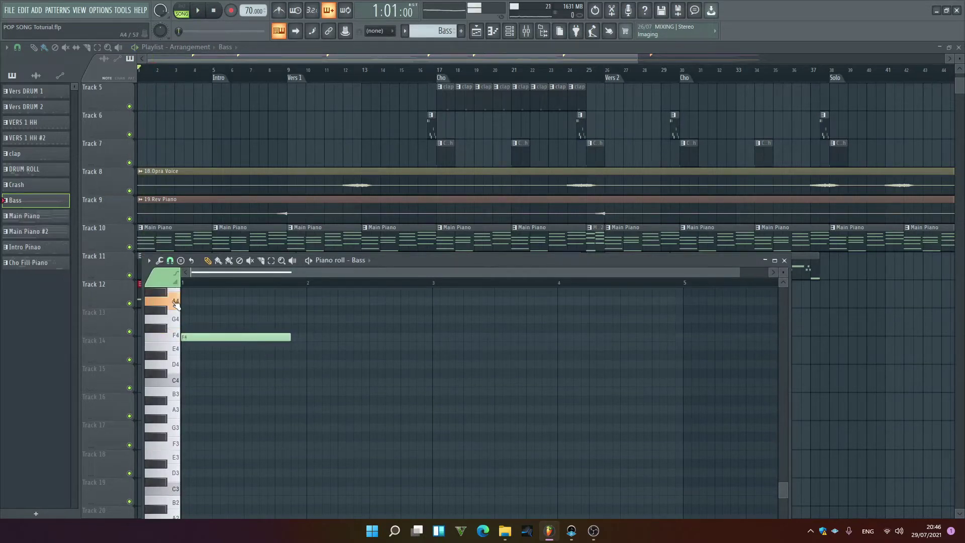
{"action": "scroll", "coordinate": [177, 341], "scroll_direction": "up", "scroll_amount": 6}
{"action": "scroll", "coordinate": [301, 411], "scroll_direction": "down", "scroll_amount": 6}
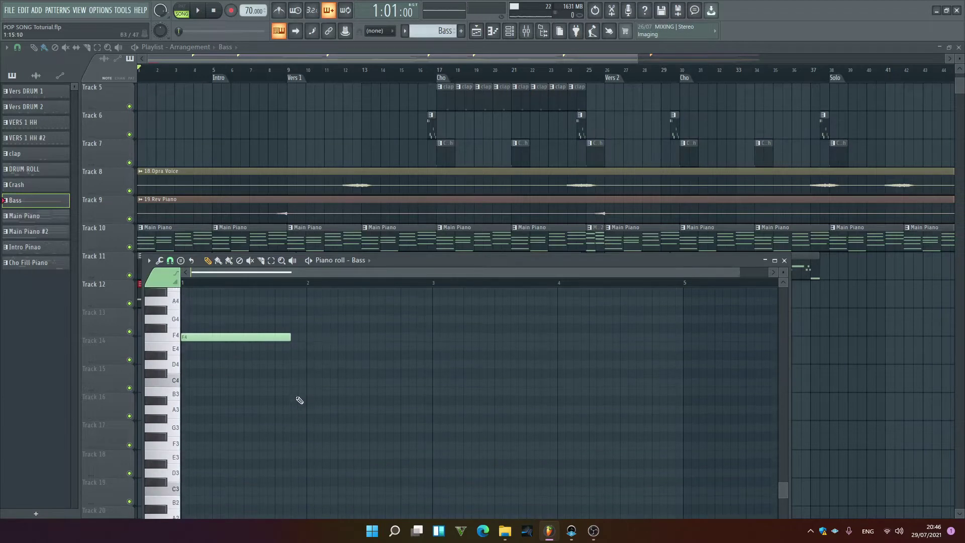
{"action": "left_click", "coordinate": [300, 383]}
{"action": "left_click_drag", "start_coordinate": [401, 384], "coordinate": [431, 367]}
{"action": "left_click", "coordinate": [310, 365]}
{"action": "key", "text": "space"}
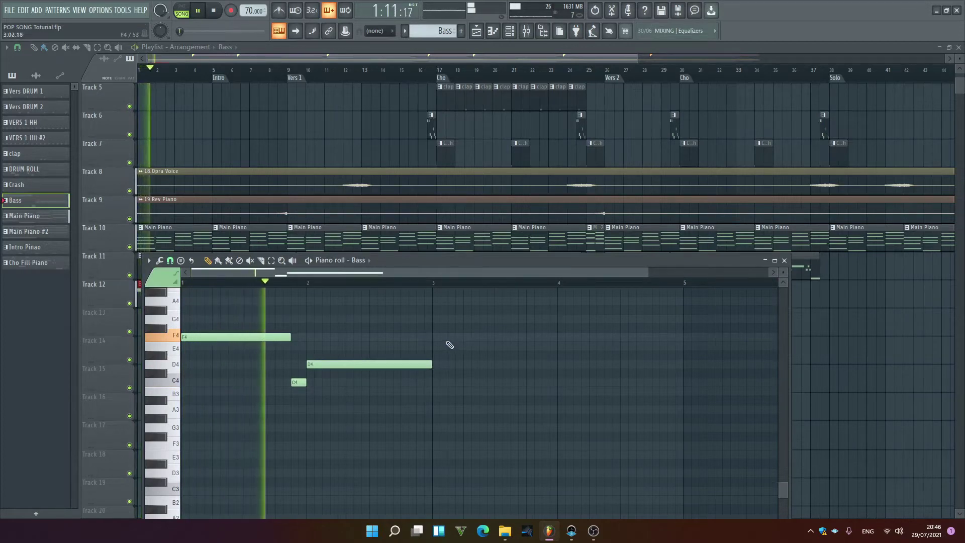
{"action": "key", "text": "space"}
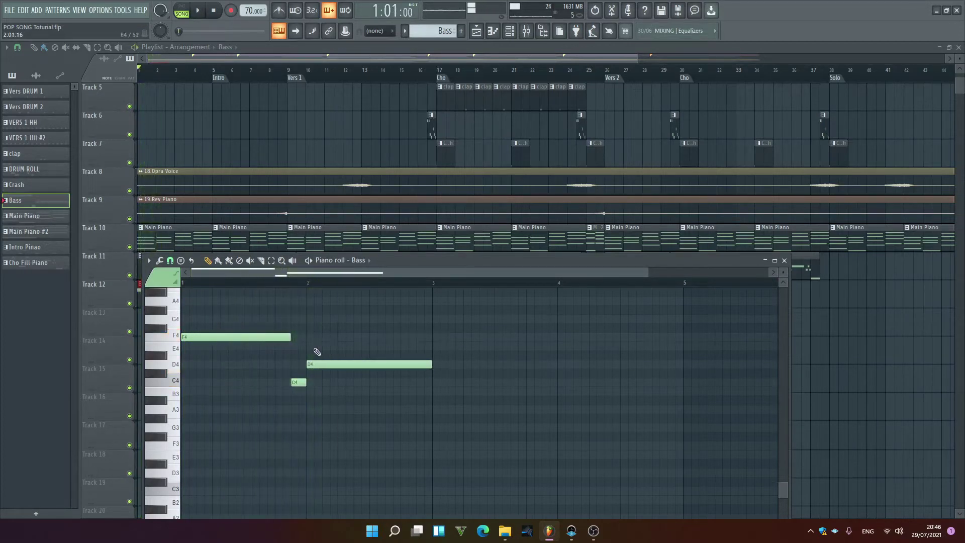
Replace the Bass channel's instrument with Kontakt, load 001_ElectricBass Cool! and play the bass line with it
{"action": "left_click_drag", "start_coordinate": [442, 305], "coordinate": [281, 397]}
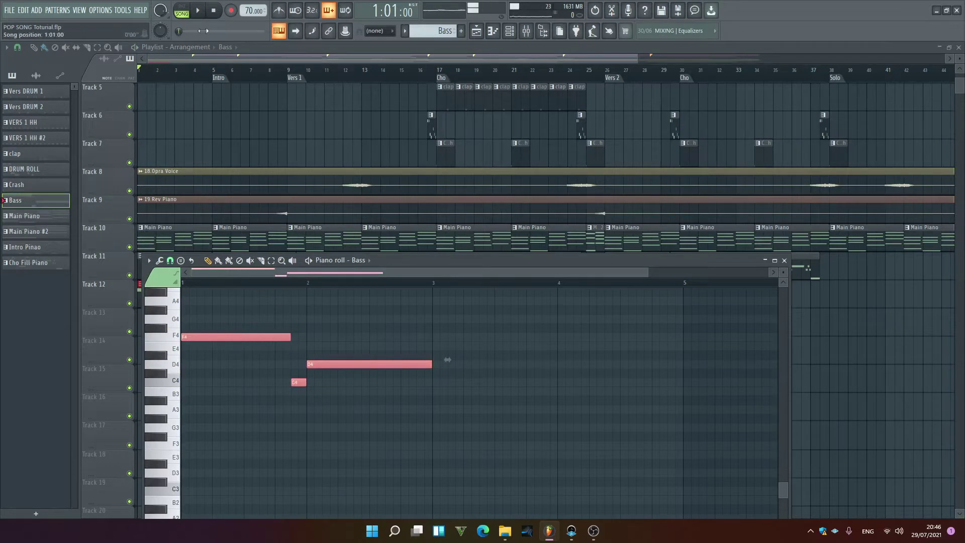
{"action": "left_click", "coordinate": [79, 10]}
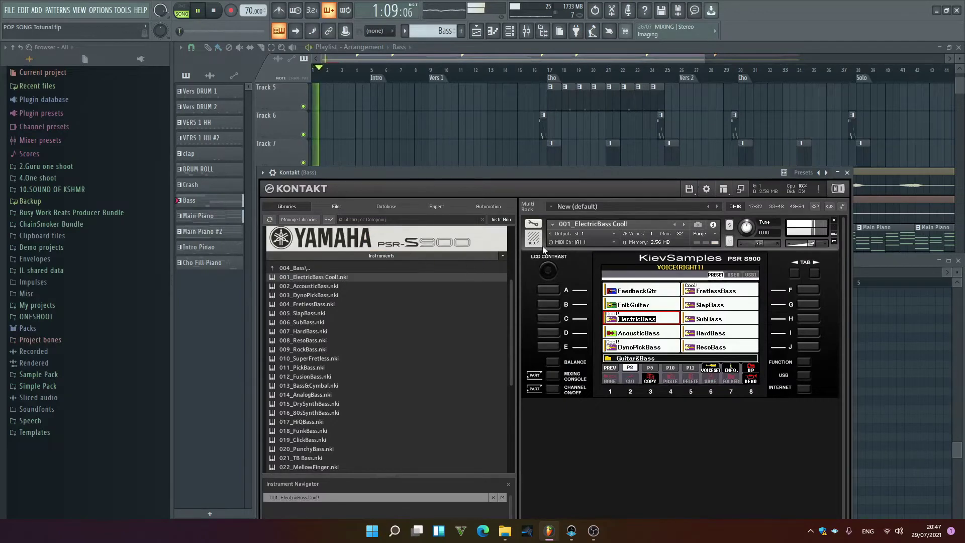
{"action": "left_click", "coordinate": [846, 172]}
{"action": "key", "text": "space"}
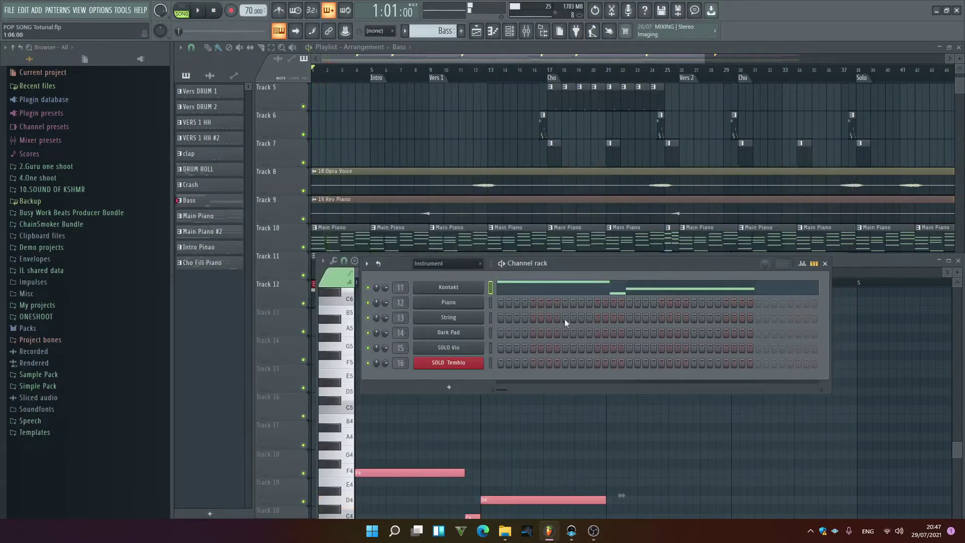
Shorten the D4 note at bar 2 to 14 steps and play the bass line from bar 2
{"action": "left_click", "coordinate": [557, 291]}
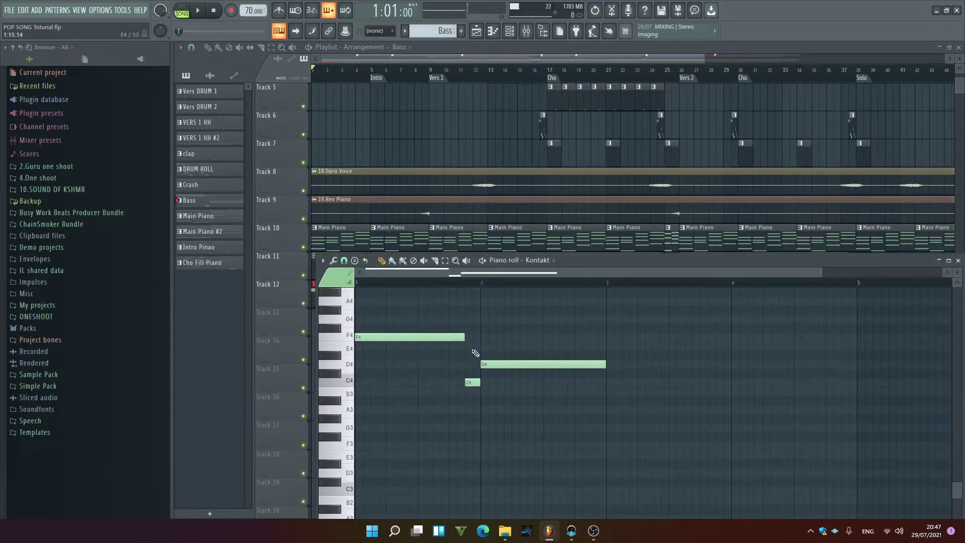
{"action": "left_click", "coordinate": [557, 364]}
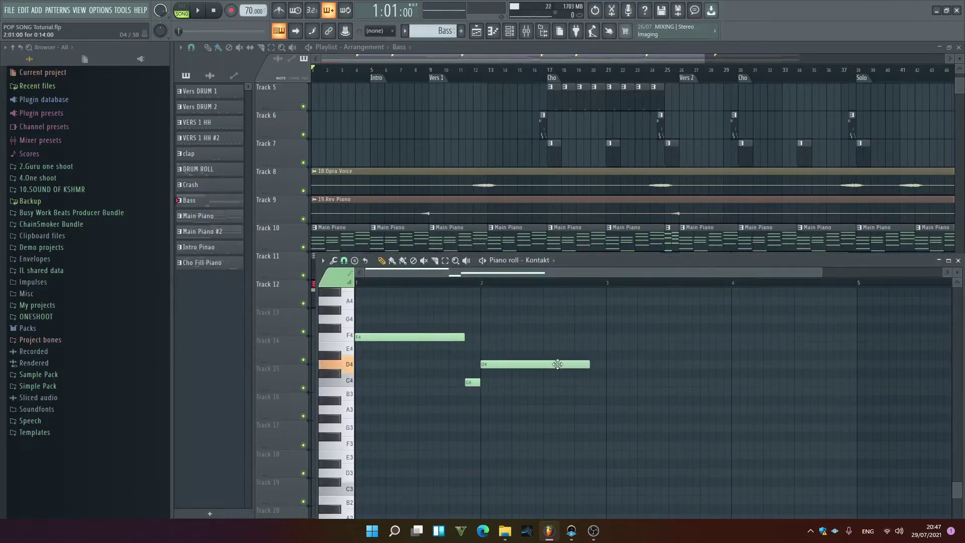
{"action": "left_click", "coordinate": [484, 282]}
{"action": "key", "text": "space"}
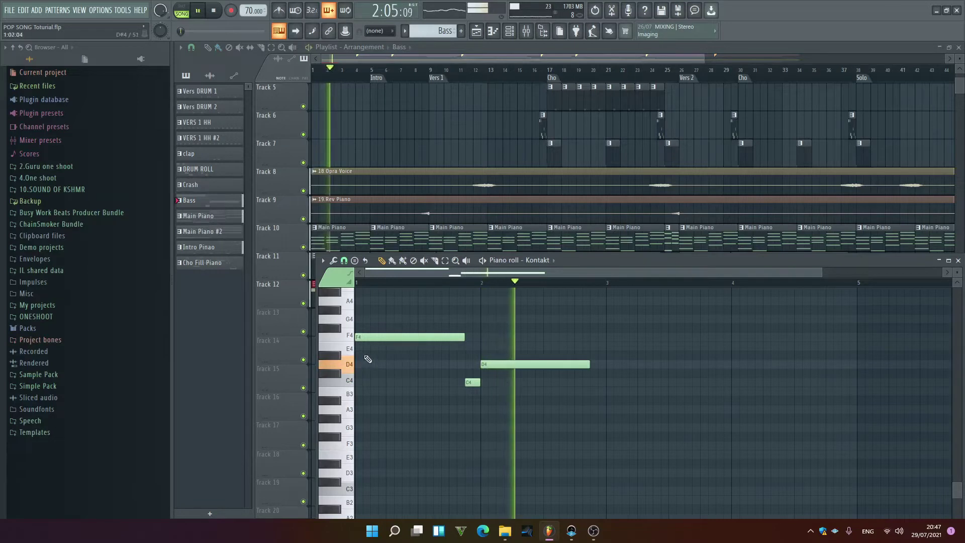
{"action": "scroll", "coordinate": [361, 352], "scroll_direction": "up", "scroll_amount": 3}
{"action": "key", "text": "space"}
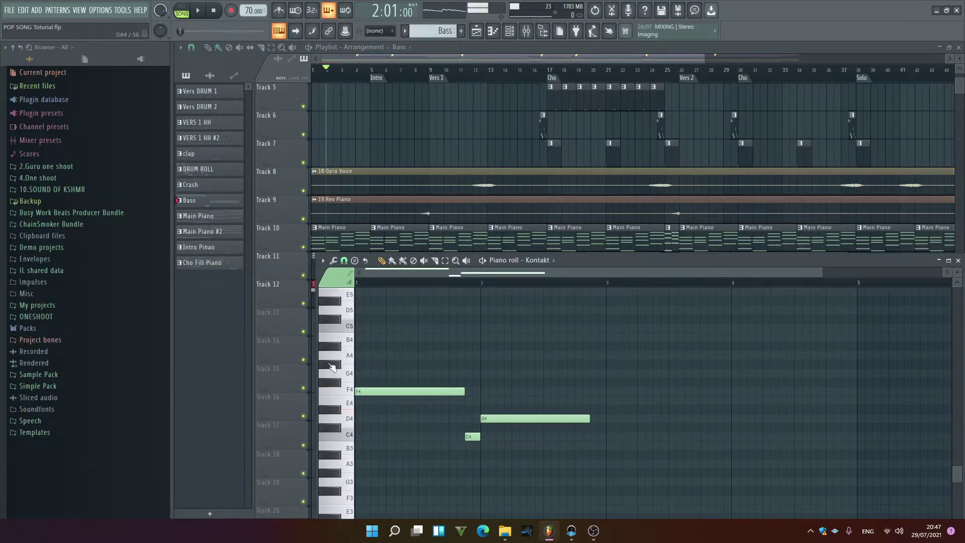
Audition a key and add a 14-step A#3 note at bar 3
{"action": "left_click", "coordinate": [338, 351]}
{"action": "left_click", "coordinate": [613, 458]}
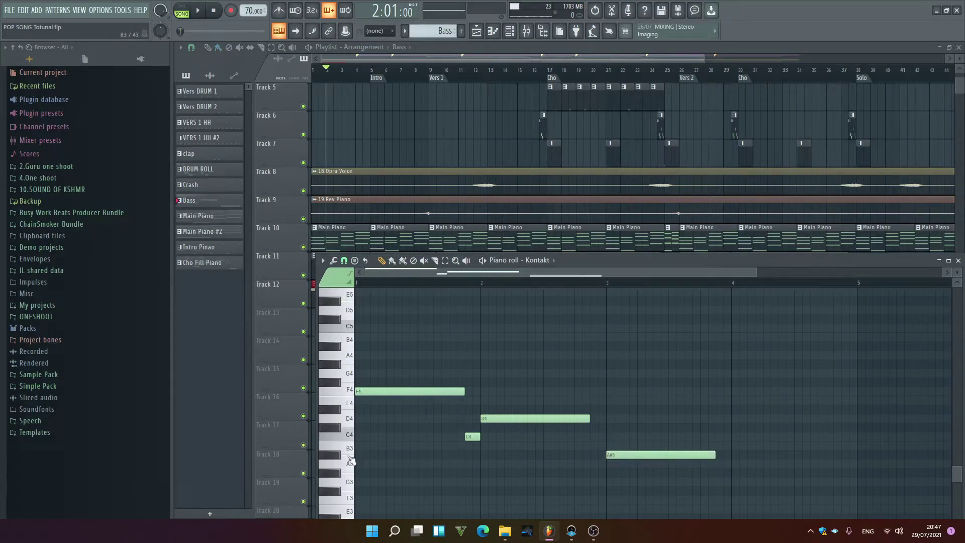
Audition keys, add a two-step A3 note at the end of bar 2, and play the bass line from bar 2
{"action": "left_click", "coordinate": [344, 437]}
{"action": "left_click", "coordinate": [345, 418]}
{"action": "scroll", "coordinate": [557, 432], "scroll_direction": "down", "scroll_amount": 2}
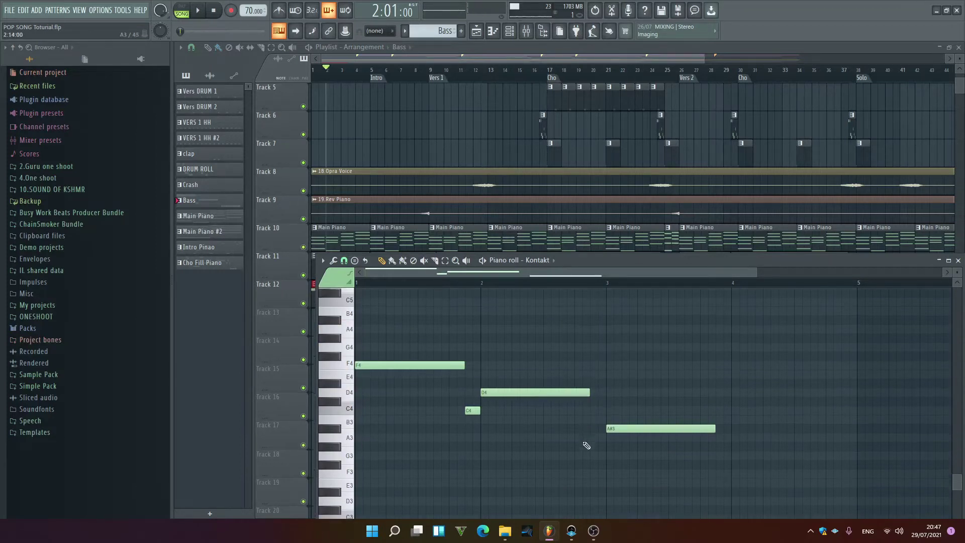
{"action": "left_click", "coordinate": [350, 367]}
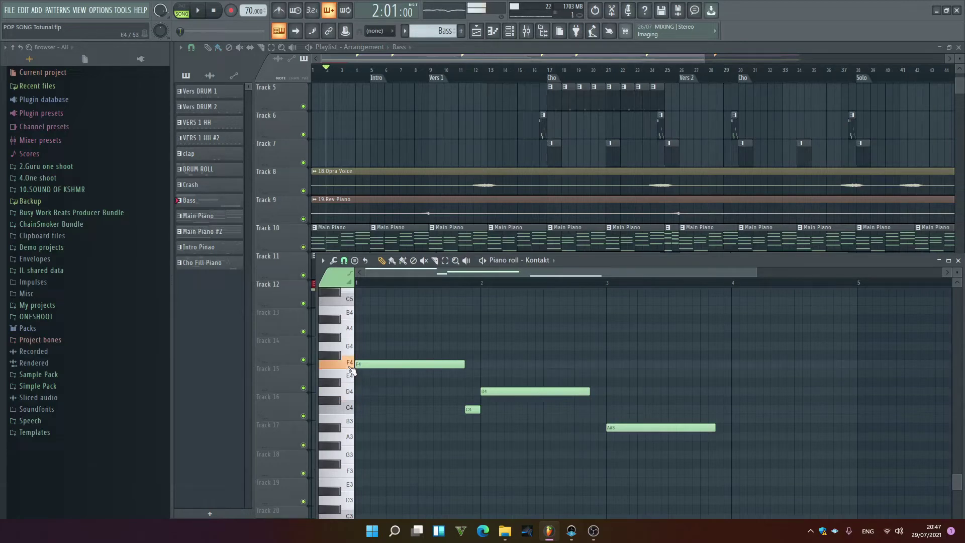
{"action": "left_click", "coordinate": [346, 327]}
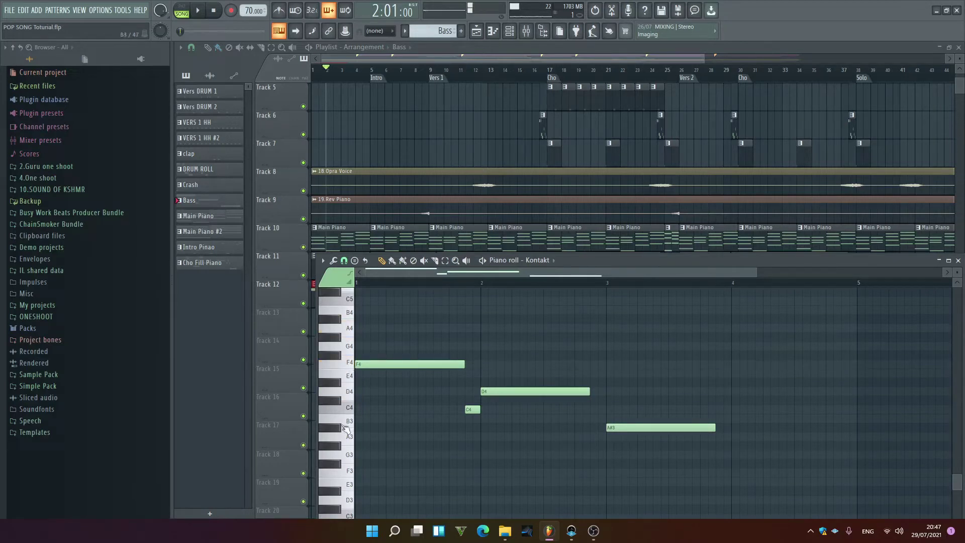
{"action": "left_click", "coordinate": [473, 410]}
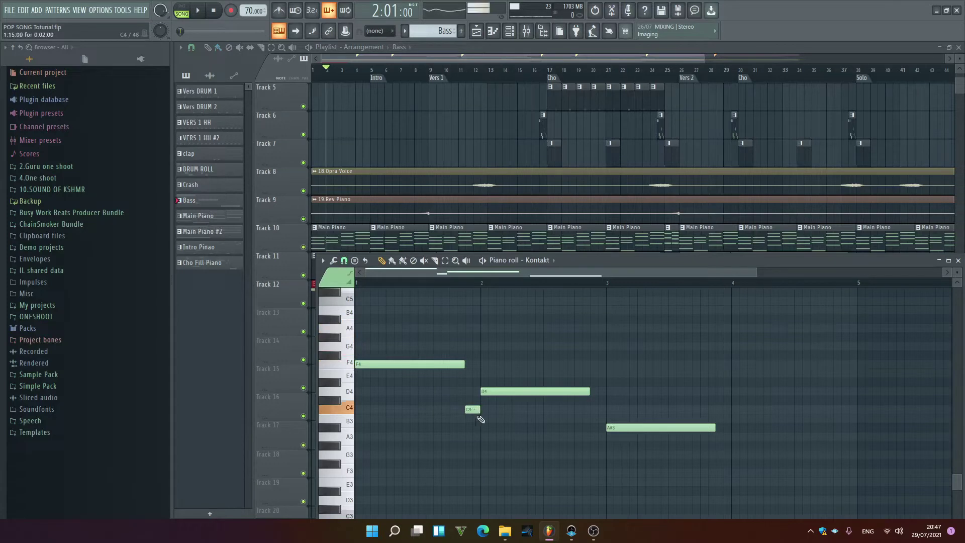
{"action": "left_click", "coordinate": [598, 437]}
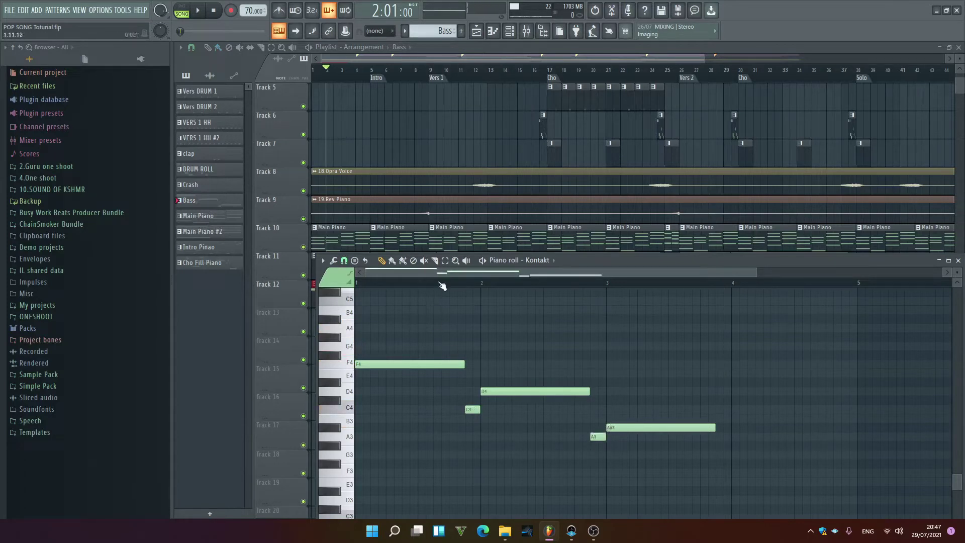
{"action": "key", "text": "space"}
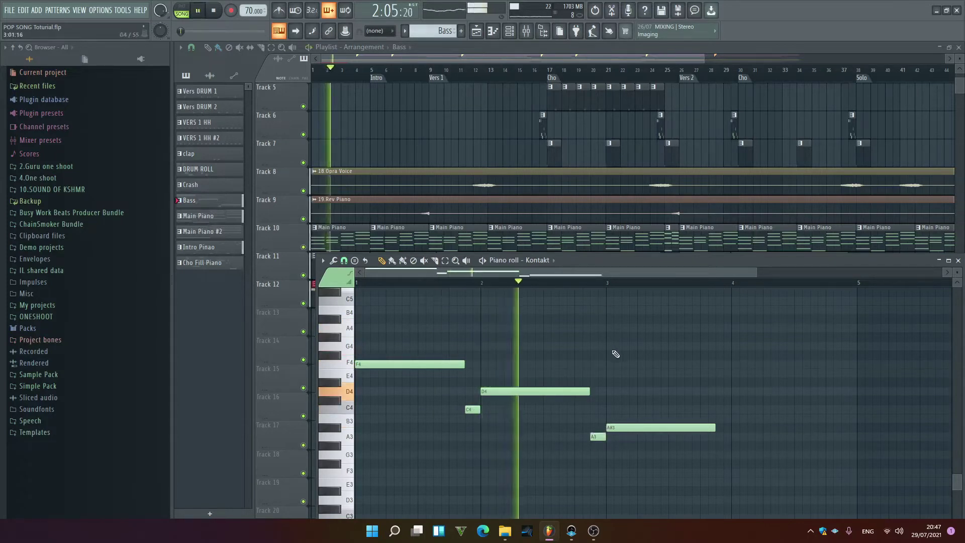
{"action": "scroll", "coordinate": [614, 351], "scroll_direction": "down", "scroll_amount": 2}
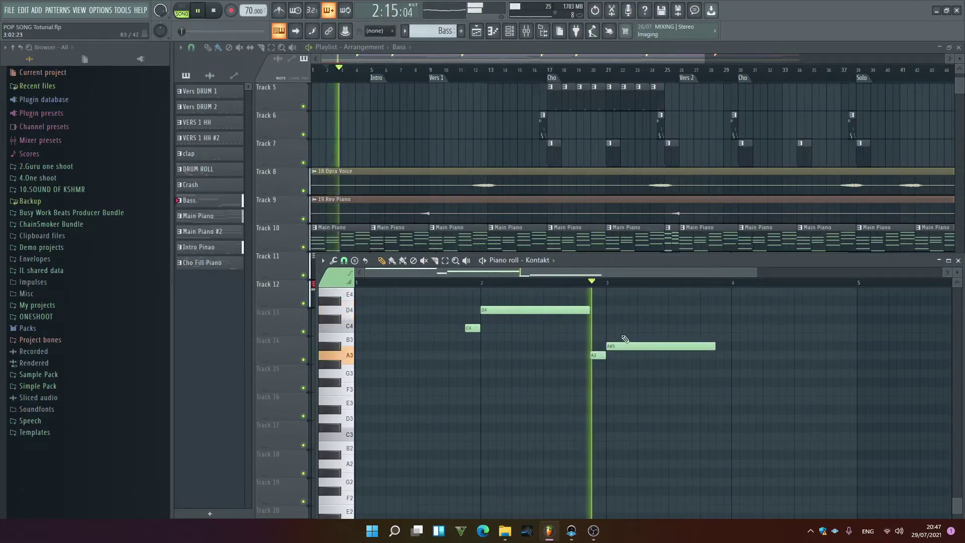
Add a 14-step C4 note at bar 4 and a two-step D4 note just before it, and play the bass line
{"action": "scroll", "coordinate": [627, 338], "scroll_direction": "up", "scroll_amount": 1}
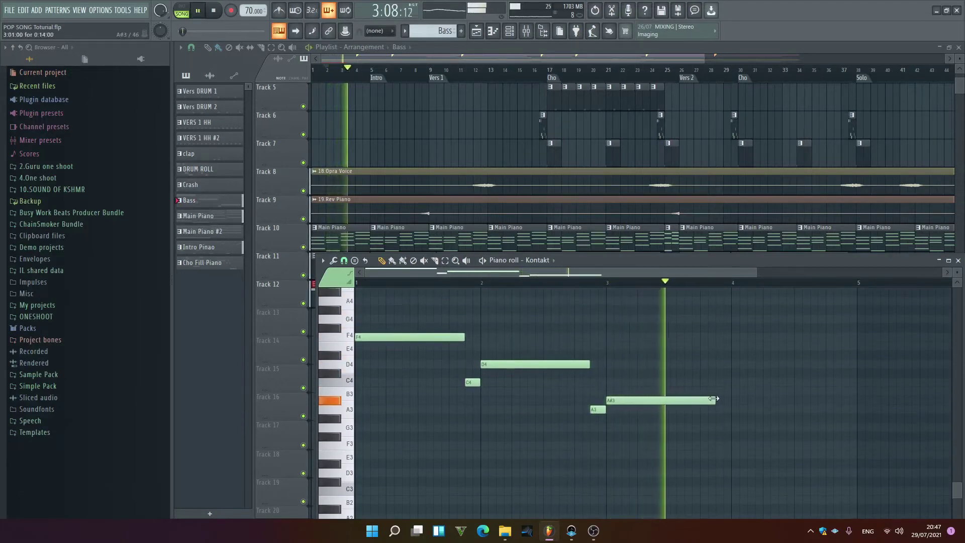
{"action": "key", "text": "space"}
{"action": "left_click", "coordinate": [722, 349]}
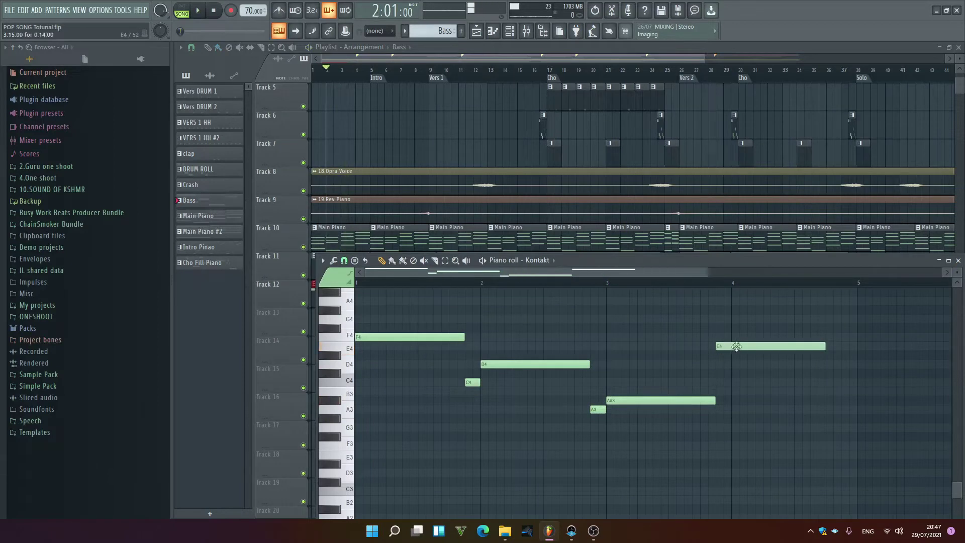
{"action": "right_click", "coordinate": [722, 347]}
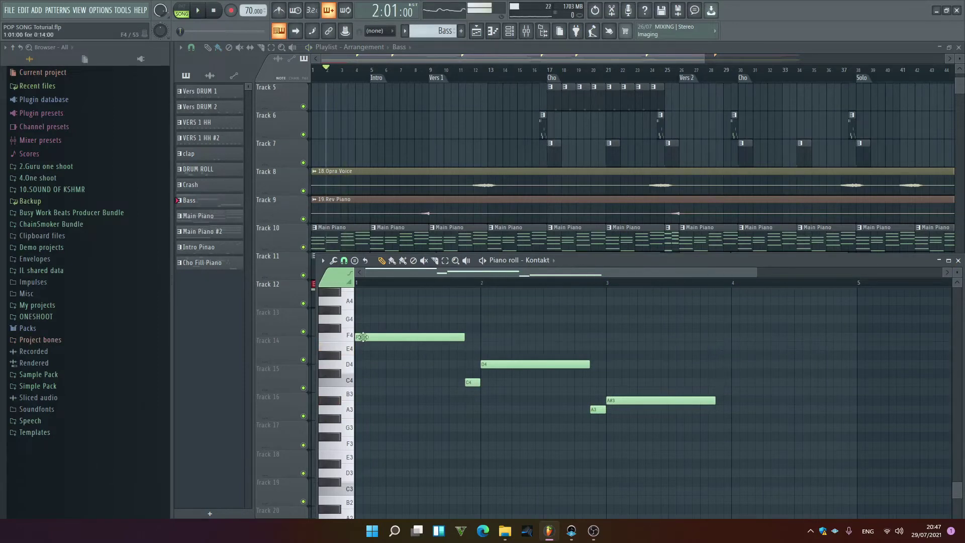
{"action": "left_click", "coordinate": [733, 384]}
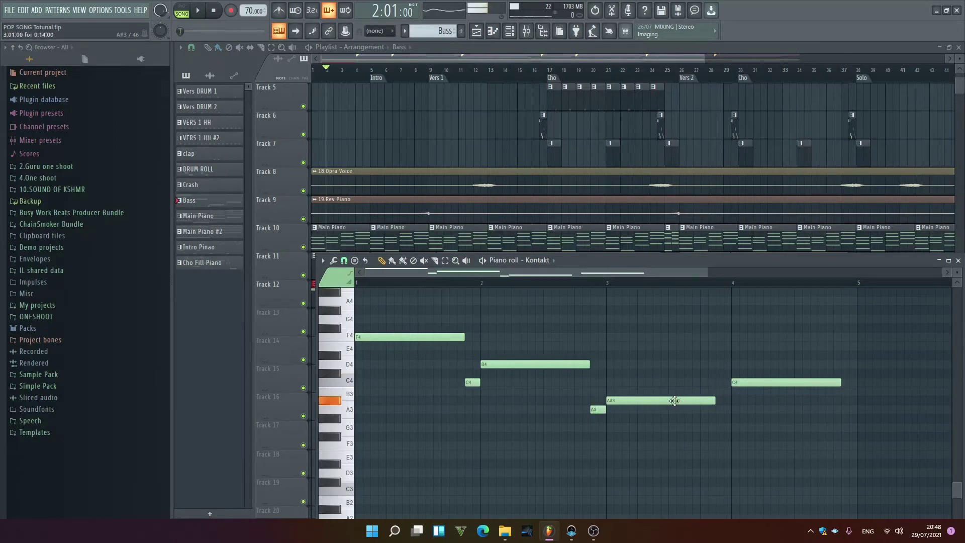
{"action": "key", "text": "space"}
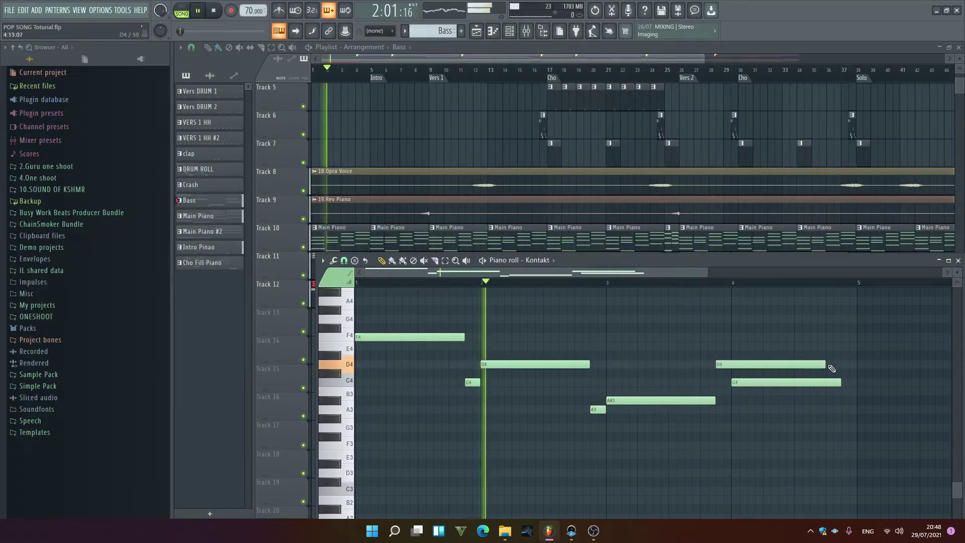
{"action": "left_click_drag", "start_coordinate": [824, 363], "coordinate": [734, 365]}
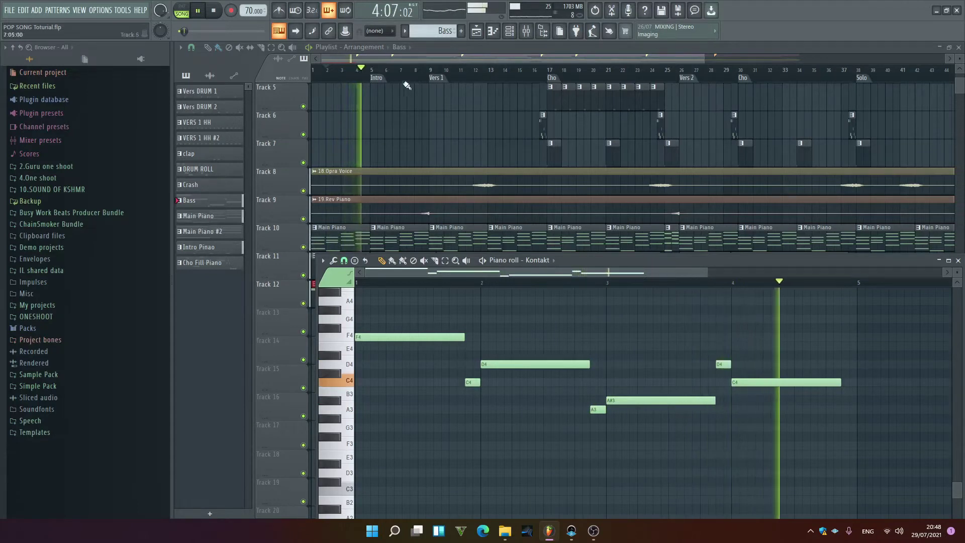
Close the piano roll, place a second Bass clip at bar 5 on Track 12, and play the arrangement from the Intro marker
{"action": "key", "text": "F7"}
{"action": "key", "text": "space"}
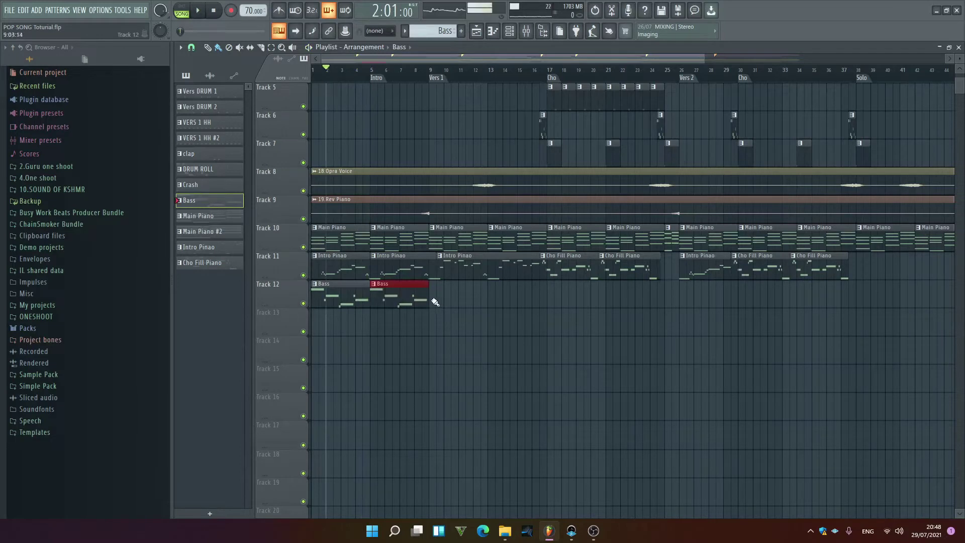
{"action": "scroll", "coordinate": [433, 310], "scroll_direction": "up", "scroll_amount": 3}
{"action": "left_click", "coordinate": [375, 76]}
{"action": "key", "text": "space"}
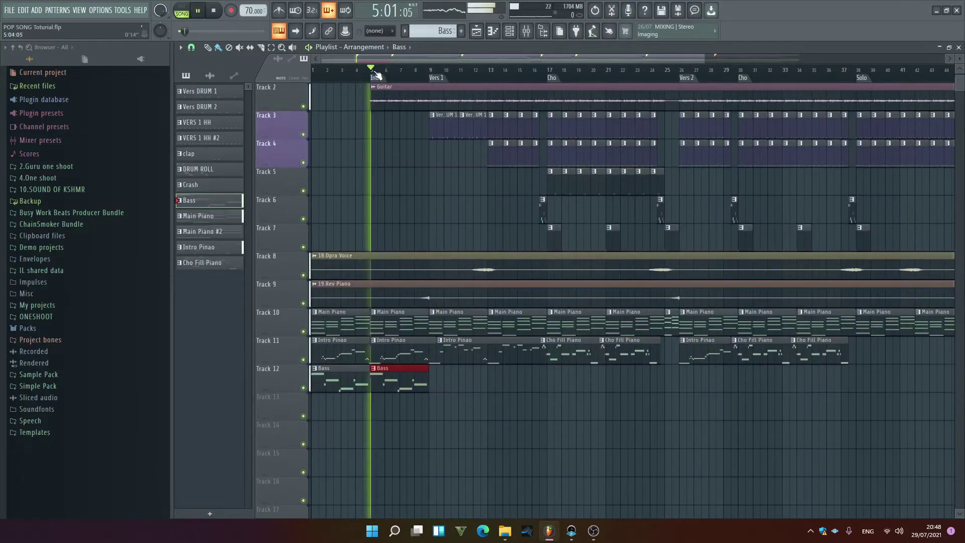
{"action": "scroll", "coordinate": [376, 75], "scroll_direction": "up", "scroll_amount": 3}
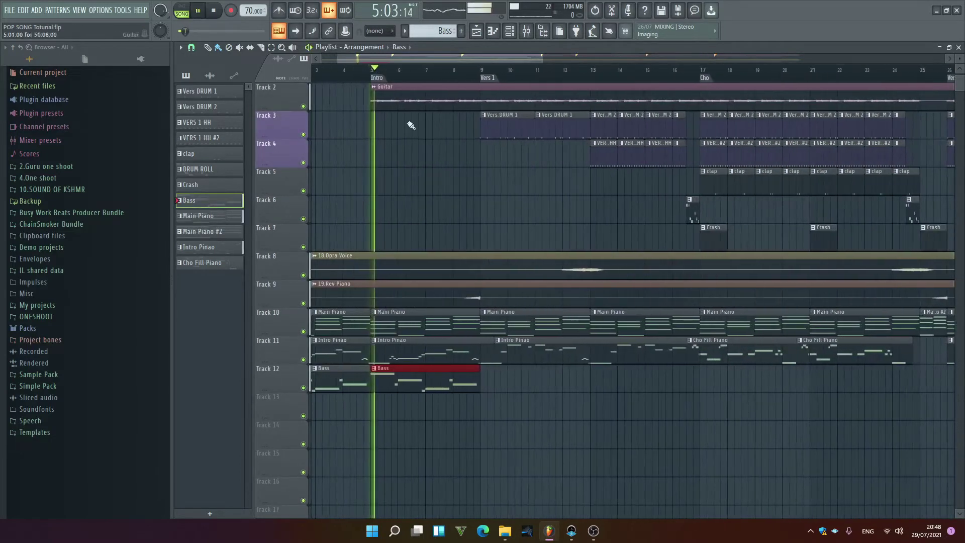
Place another Bass clip at bar 9 on Track 12 and play the arrangement from Vers 1
{"action": "left_click", "coordinate": [486, 383]}
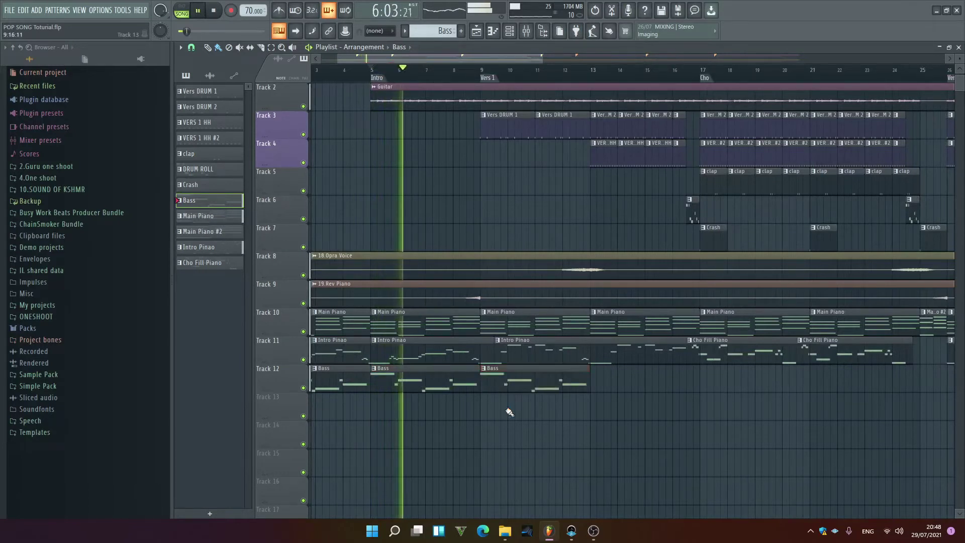
{"action": "left_click", "coordinate": [484, 70]}
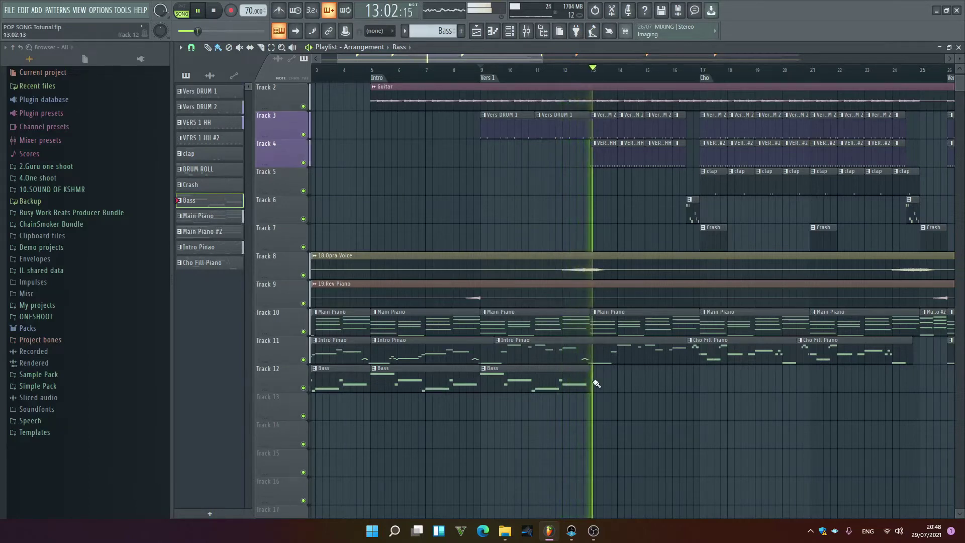
{"action": "key", "text": "space"}
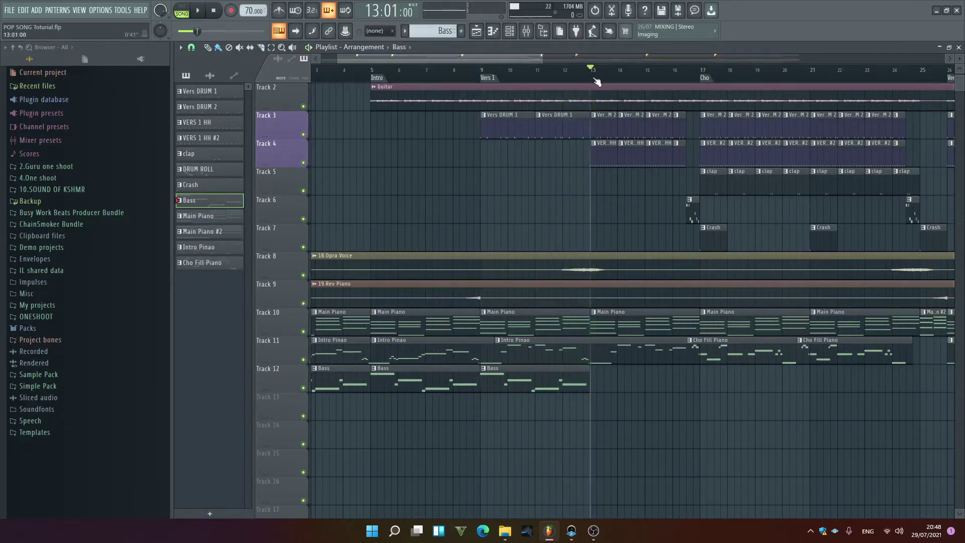
Place a Bass clip at bar 13 on Track 12 and make it a unique pattern
{"action": "left_click", "coordinate": [600, 373]}
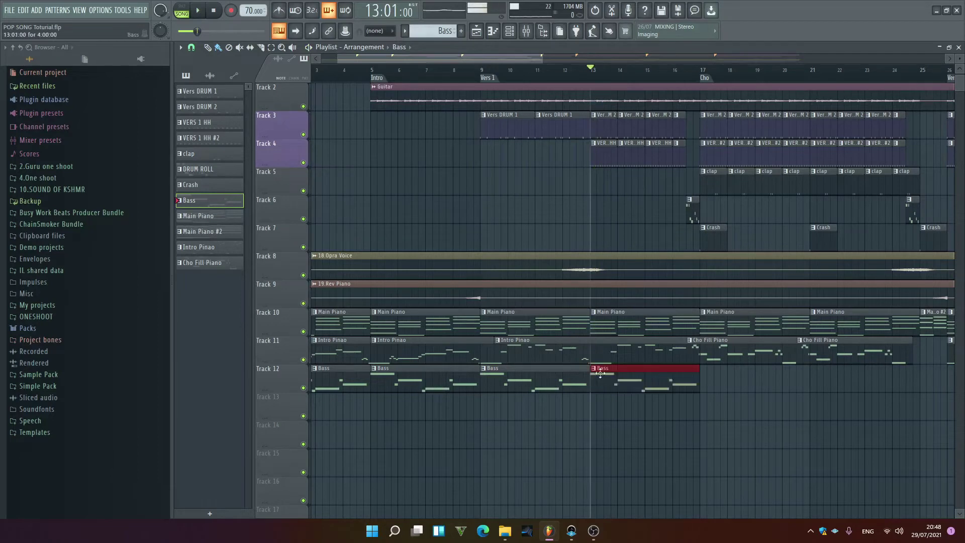
{"action": "left_click", "coordinate": [594, 368]}
{"action": "left_click", "coordinate": [644, 435]}
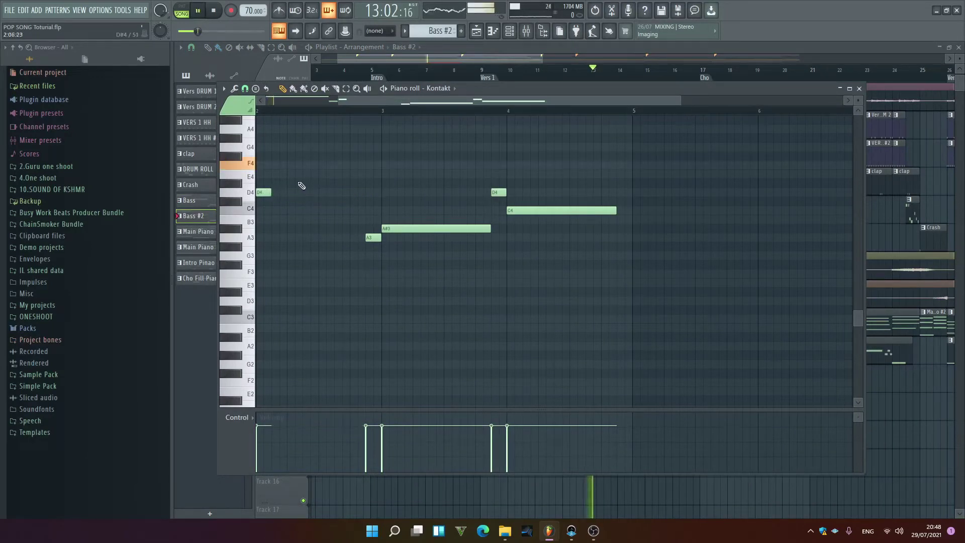
Shorten the F4 note in bar 1 of Bass #2 to four steps and add two-step F4 notes at steps 7 and 11
{"action": "left_click_drag", "start_coordinate": [271, 115], "coordinate": [176, 123]}
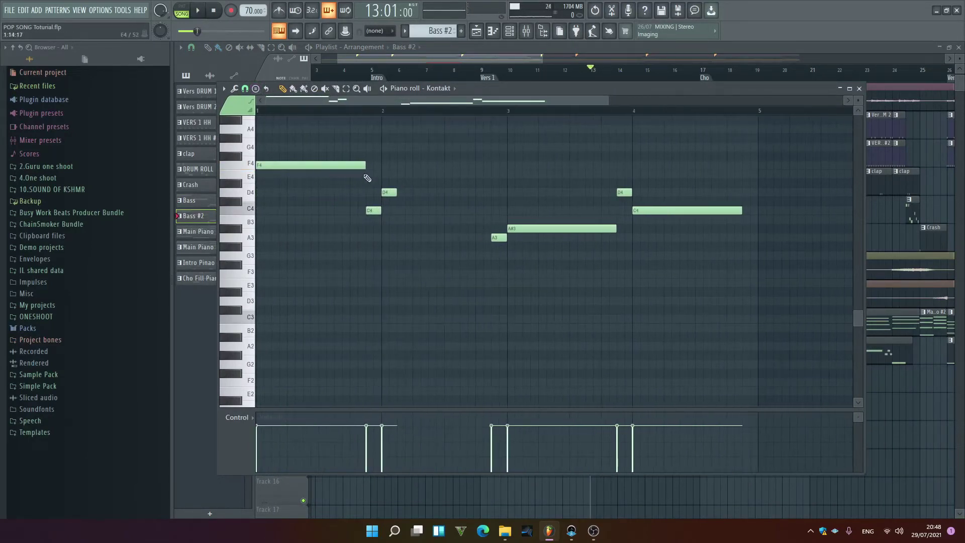
{"action": "left_click_drag", "start_coordinate": [363, 167], "coordinate": [285, 166]}
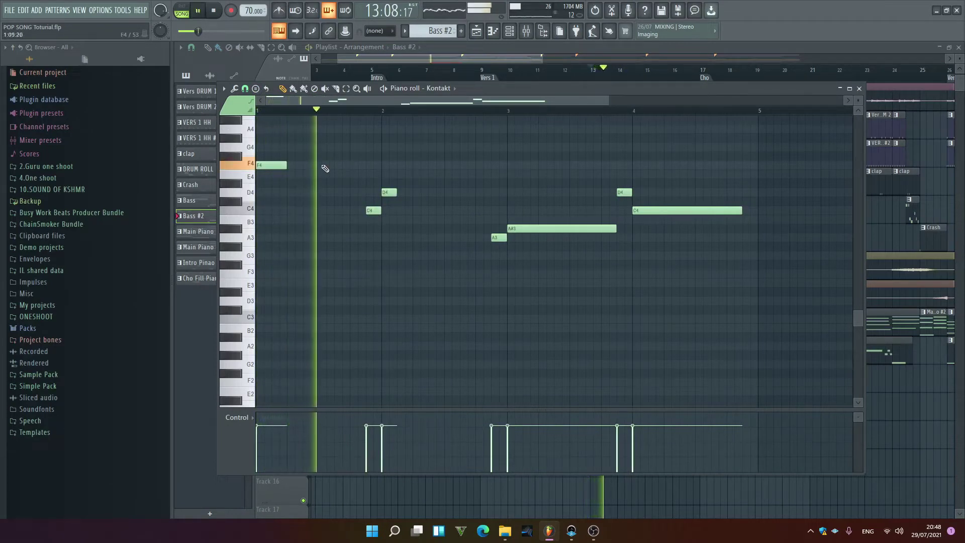
{"action": "left_click", "coordinate": [306, 165]}
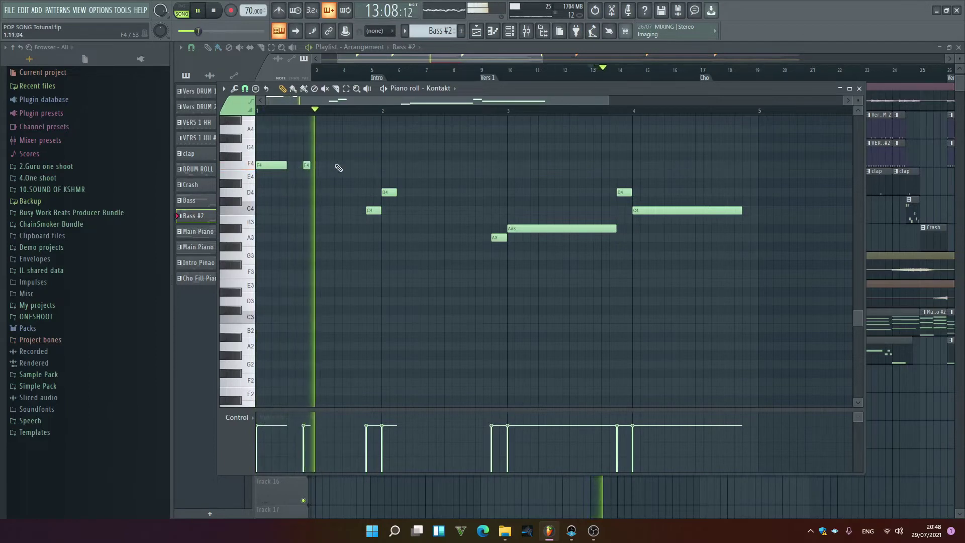
{"action": "left_click_drag", "start_coordinate": [310, 165], "coordinate": [352, 167]}
{"action": "left_click", "coordinate": [338, 165]}
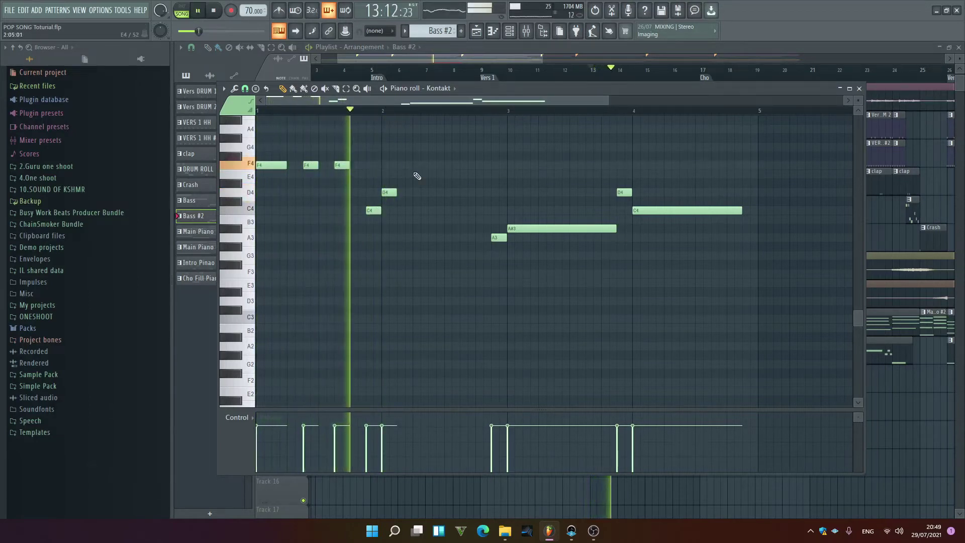
{"action": "key", "text": "space"}
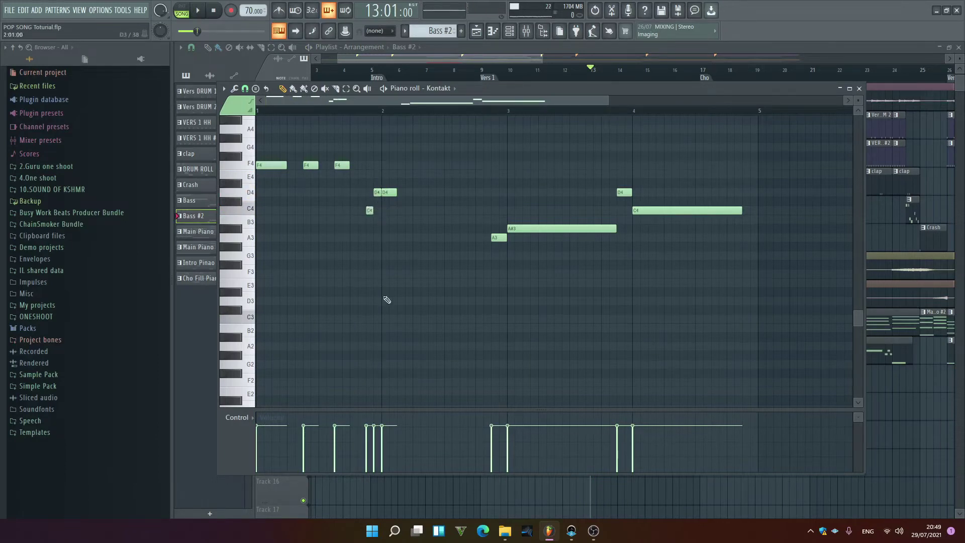
Play the pattern, move the one-step C4 note at step 15 of bar 1 up to F4, and add a one-step C4 at step 16
{"action": "key", "text": "space"}
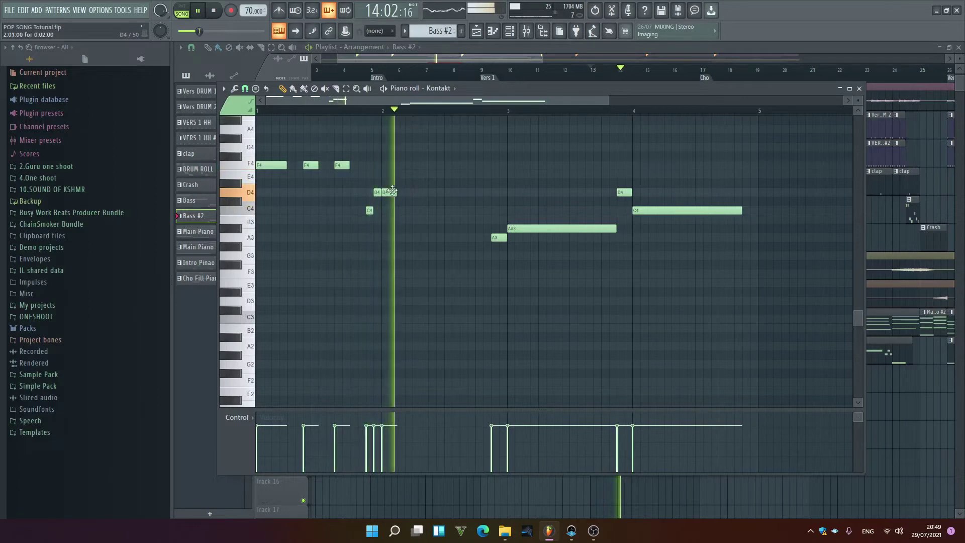
{"action": "key", "text": "space"}
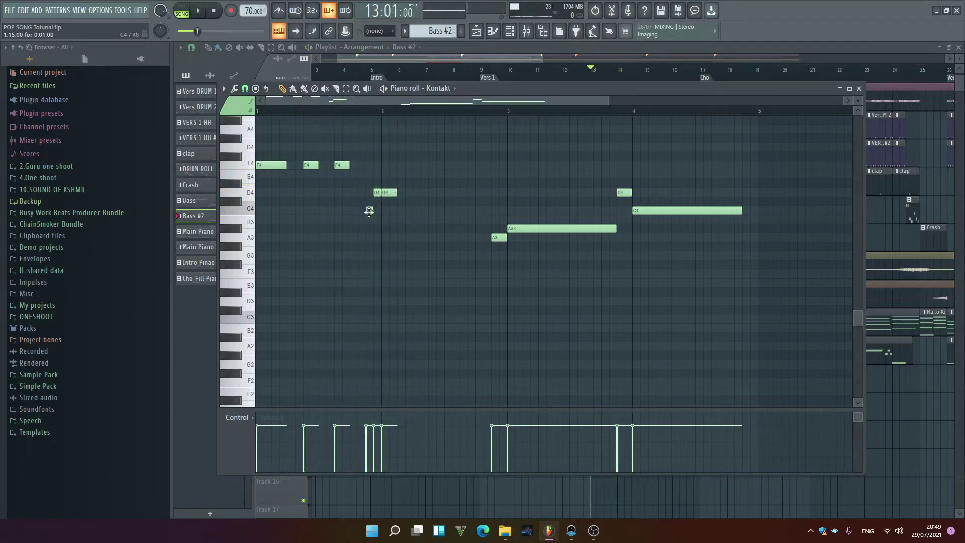
{"action": "key", "text": "space"}
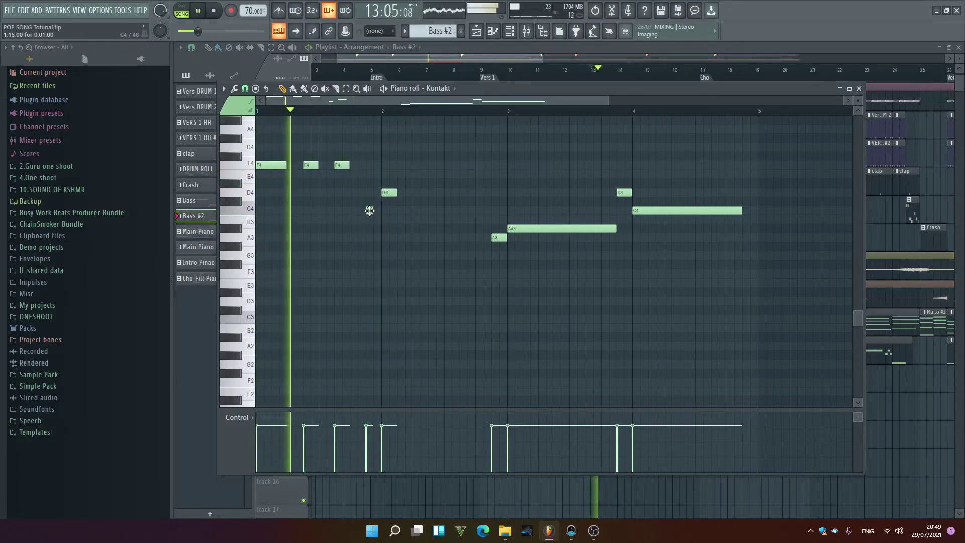
{"action": "left_click_drag", "start_coordinate": [370, 211], "coordinate": [371, 165]}
{"action": "left_click", "coordinate": [376, 210]}
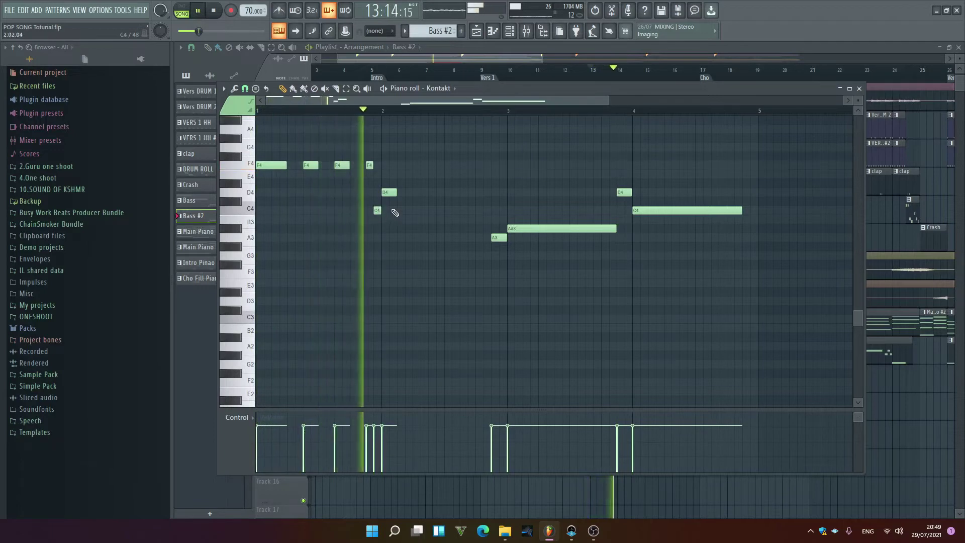
{"action": "key", "text": "space"}
Repeat the rhythm in bar 2 with D4 notes of four, two, two and one steps, ending on a one-step A3 at step 16
{"action": "left_click_drag", "start_coordinate": [394, 193], "coordinate": [407, 194]}
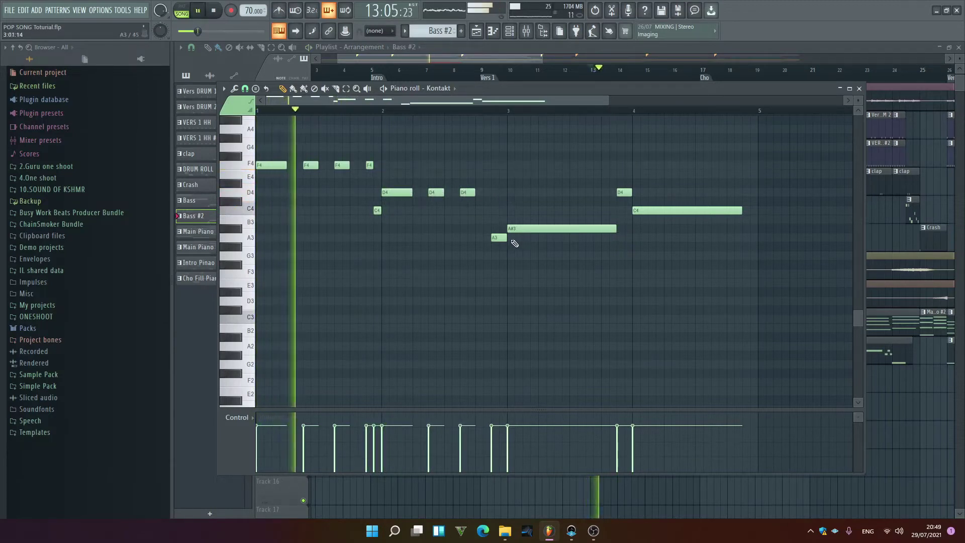
{"action": "left_click_drag", "start_coordinate": [500, 237], "coordinate": [496, 192]}
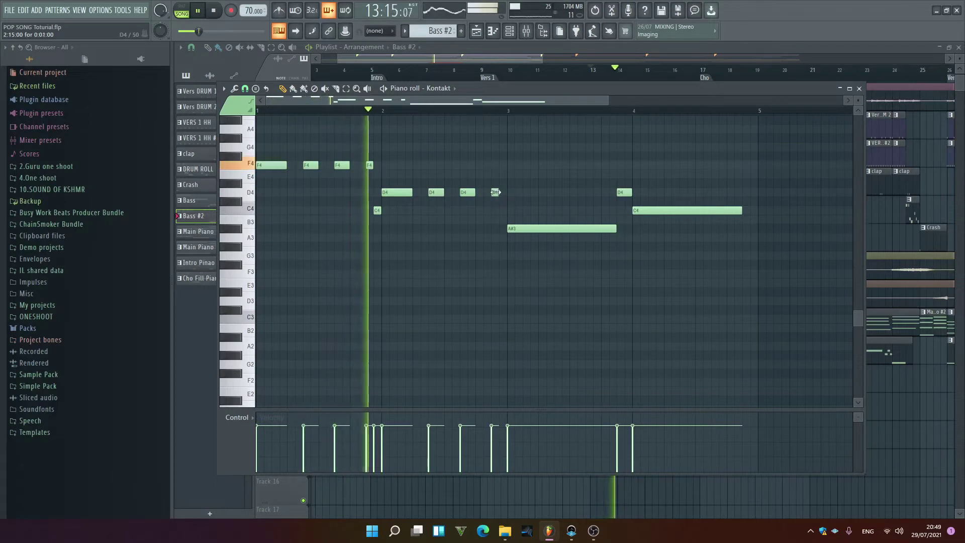
{"action": "left_click", "coordinate": [504, 238]}
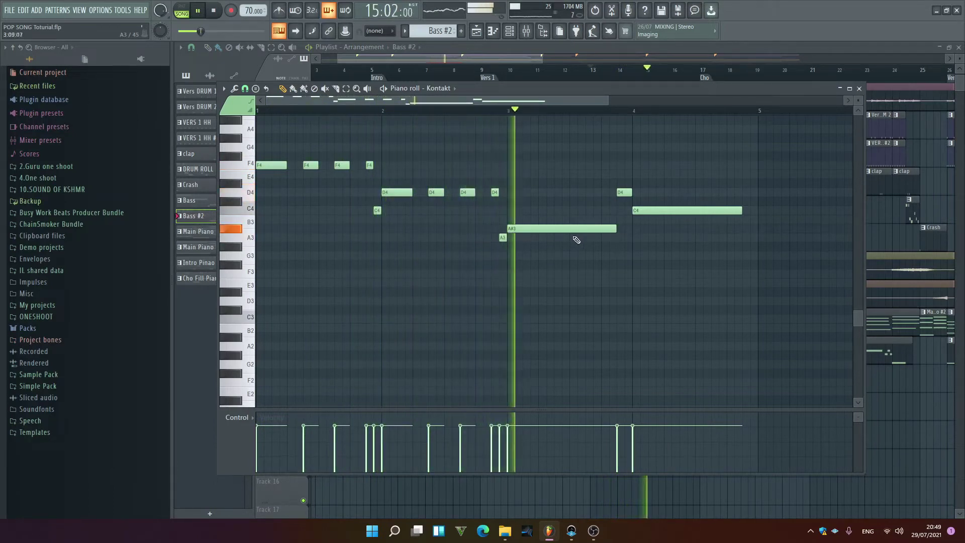
{"action": "key", "text": "space"}
Shorten the A#3 note at bar 3 to four steps and add two-step A#3 notes at steps 7 and 11
{"action": "left_click_drag", "start_coordinate": [615, 231], "coordinate": [535, 226]}
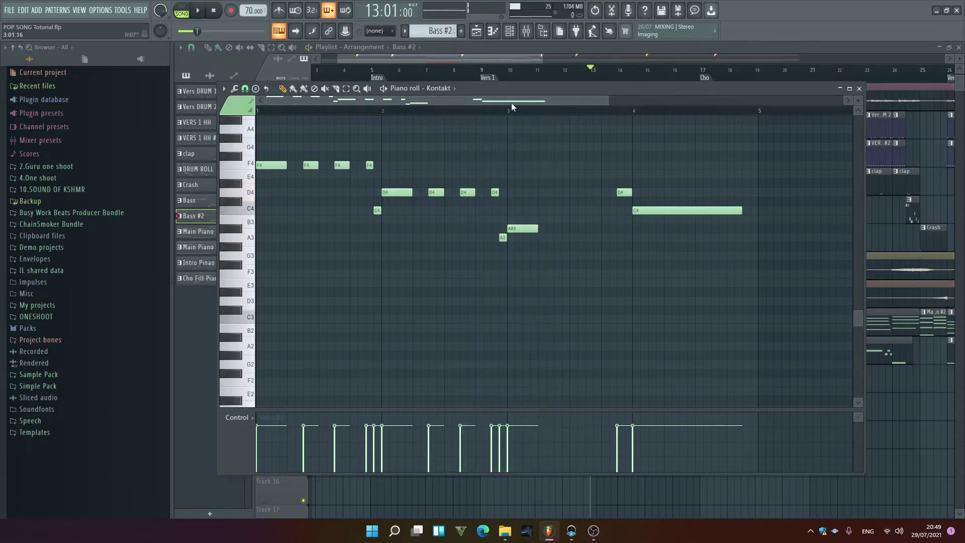
{"action": "key", "text": "space"}
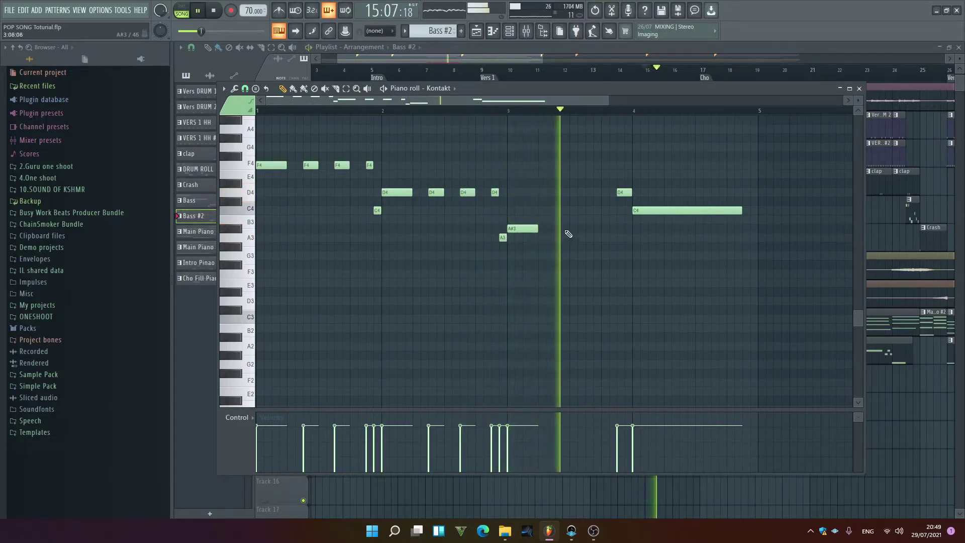
{"action": "key", "text": "space"}
{"action": "left_click", "coordinate": [567, 229]}
{"action": "key", "text": "space"}
{"action": "left_click_drag", "start_coordinate": [585, 228], "coordinate": [569, 228]}
{"action": "left_click", "coordinate": [588, 228]}
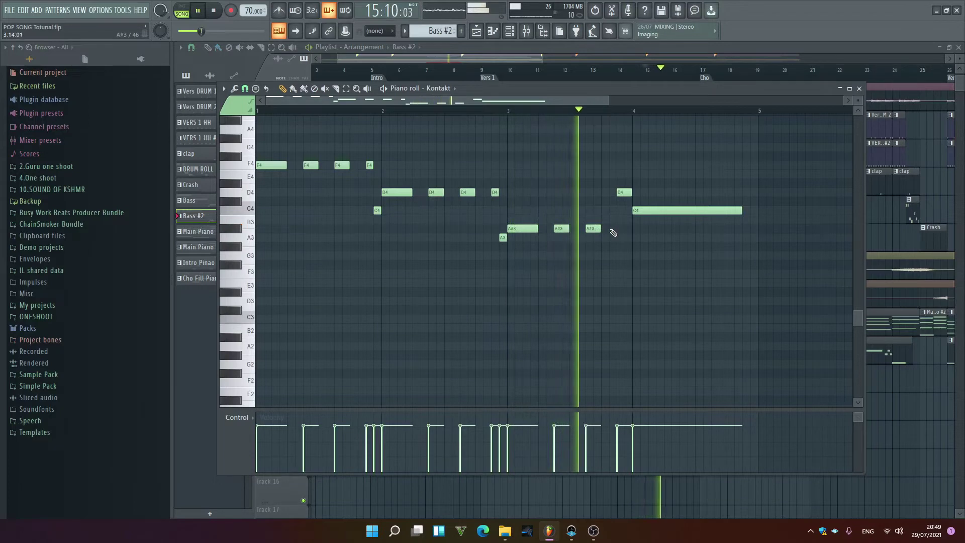
Replace the D4 note ending bar 3 with a one-step A#3 at step 15 and a one-step D4 at step 16
{"action": "key", "text": "space"}
{"action": "right_click", "coordinate": [621, 192]}
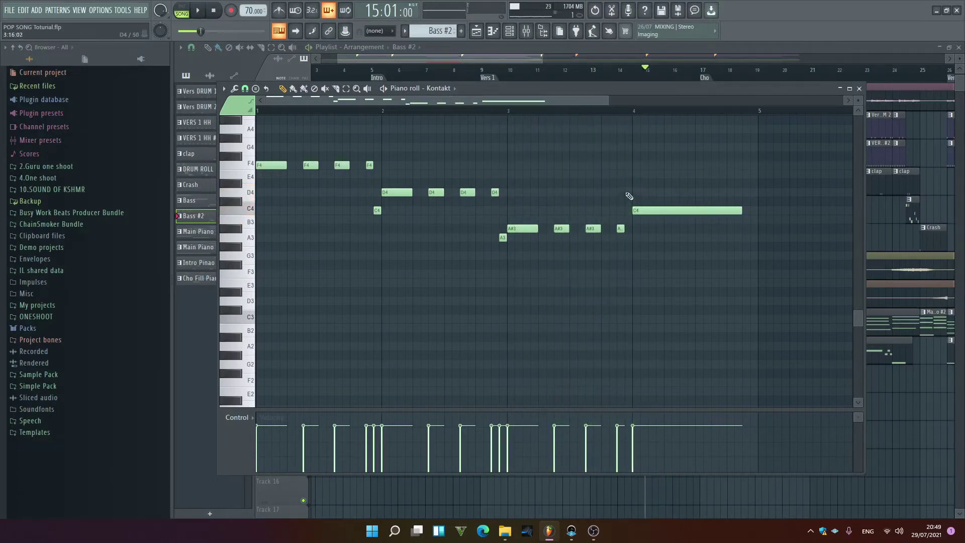
{"action": "left_click", "coordinate": [626, 192]}
{"action": "key", "text": "space"}
Fill bar 4 with C4 notes of four, two and six steps at steps 1, 7 and 11, and close the piano roll
{"action": "left_click_drag", "start_coordinate": [741, 210], "coordinate": [664, 211]}
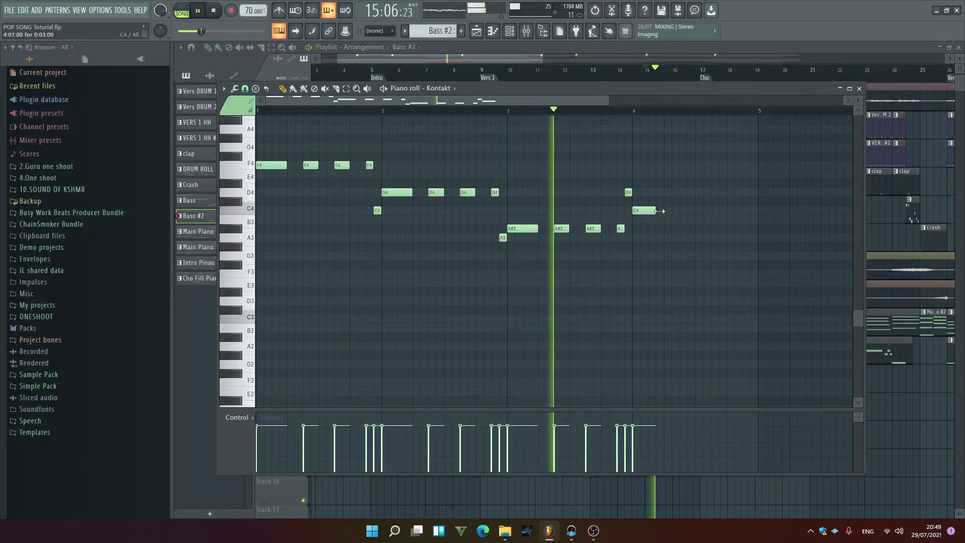
{"action": "left_click", "coordinate": [685, 210]}
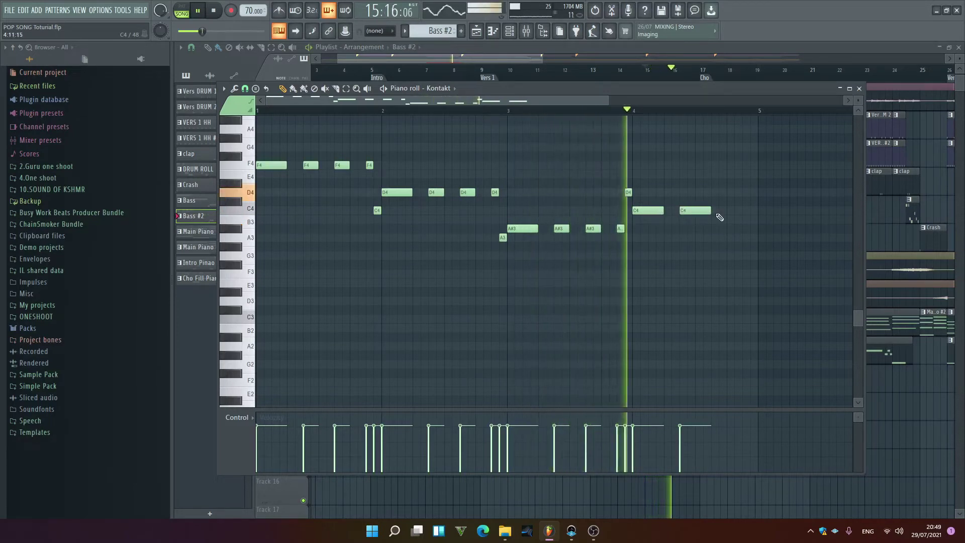
{"action": "left_click_drag", "start_coordinate": [709, 211], "coordinate": [695, 211]}
{"action": "left_click", "coordinate": [716, 210]}
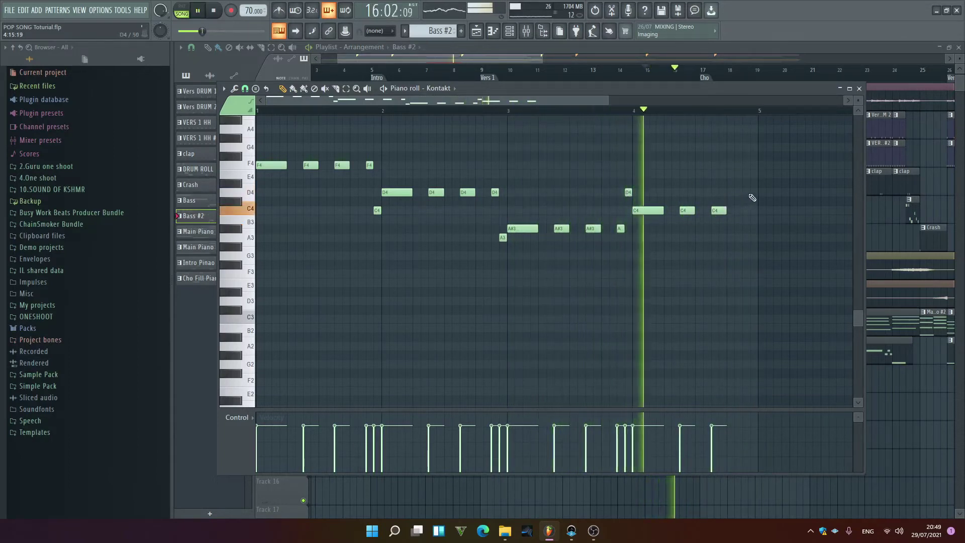
{"action": "left_click_drag", "start_coordinate": [735, 213], "coordinate": [756, 208]}
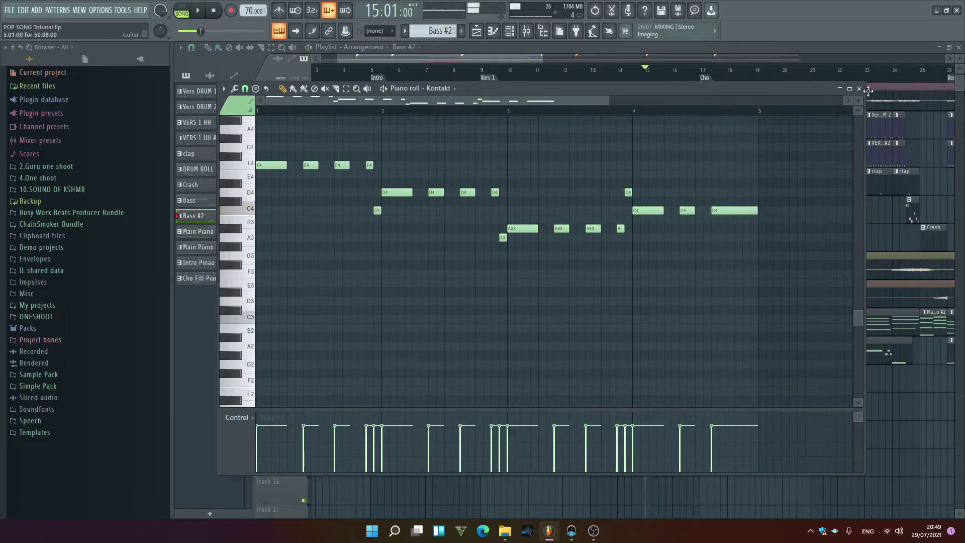
{"action": "left_click", "coordinate": [859, 89]}
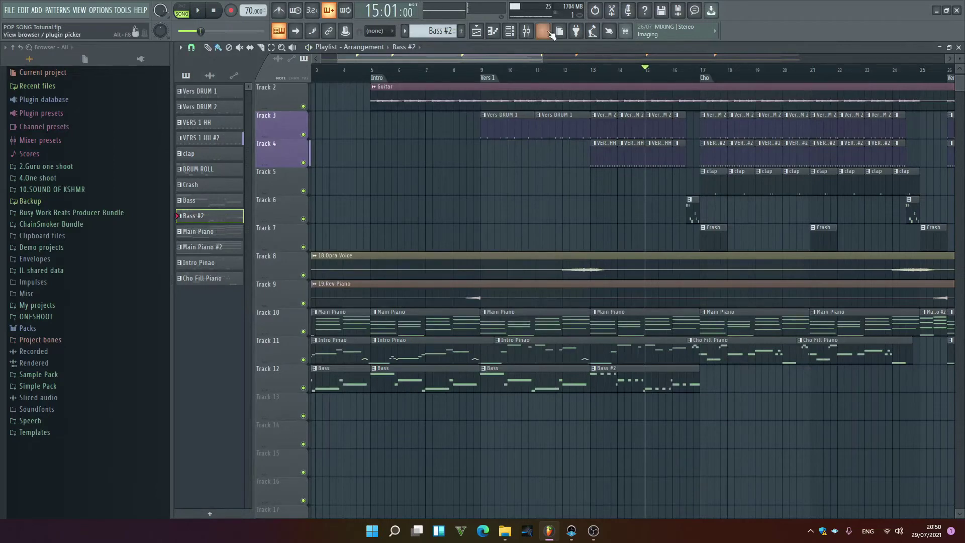
Place Bass #2 clips on Track 12 at bars 17 and 21 and play the chorus from bar 17
{"action": "left_click_drag", "start_coordinate": [515, 59], "coordinate": [607, 58]}
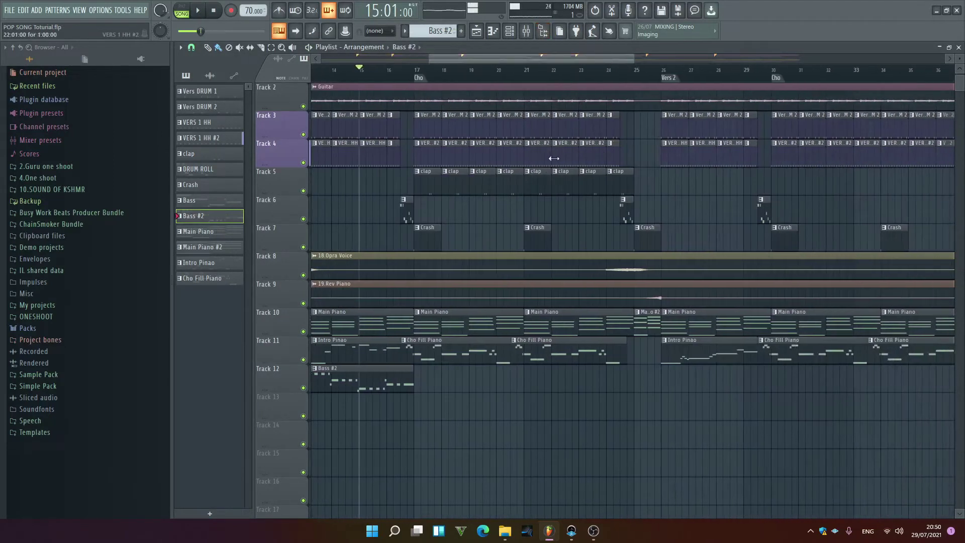
{"action": "scroll", "coordinate": [493, 261], "scroll_direction": "down", "scroll_amount": 2}
{"action": "left_click_drag", "start_coordinate": [463, 57], "coordinate": [433, 57]}
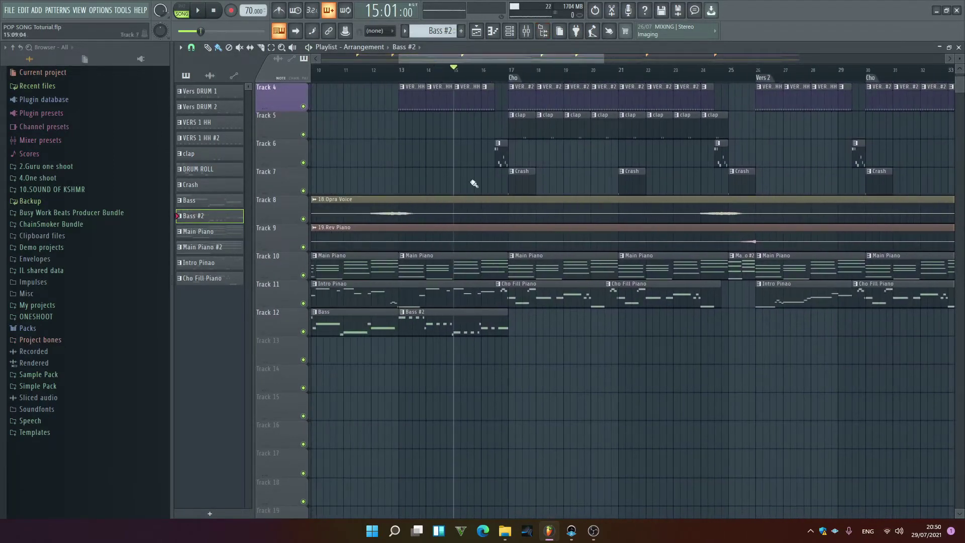
{"action": "left_click", "coordinate": [514, 325]}
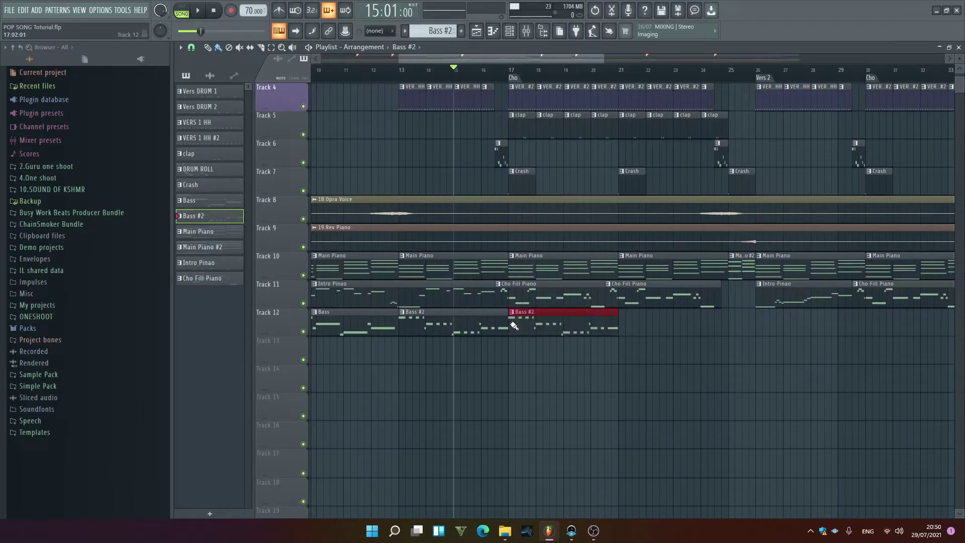
{"action": "left_click", "coordinate": [629, 333]}
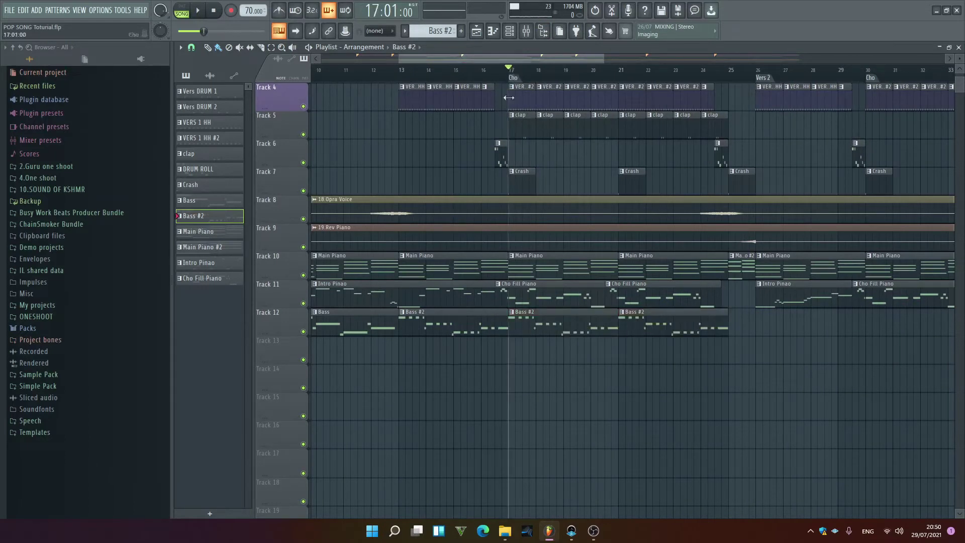
{"action": "key", "text": "space"}
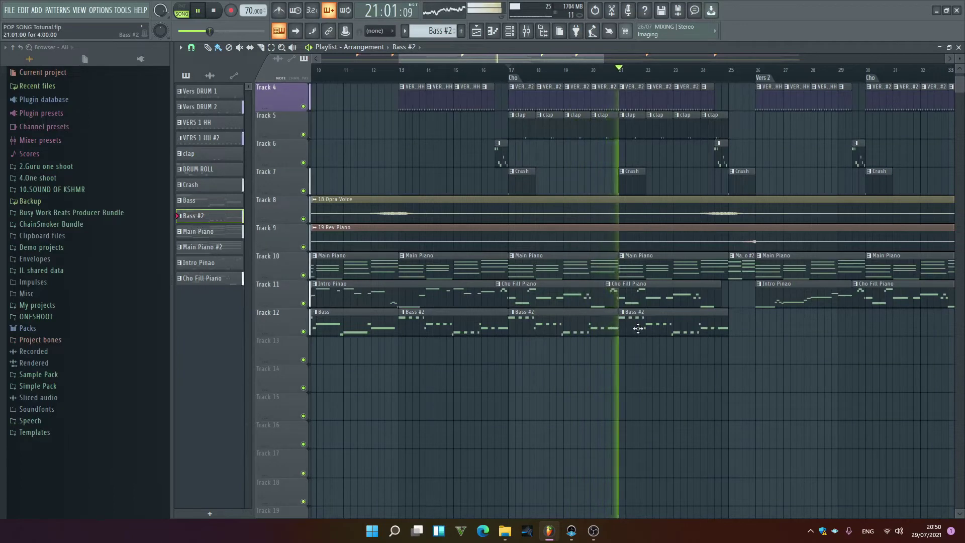
{"action": "key", "text": "space"}
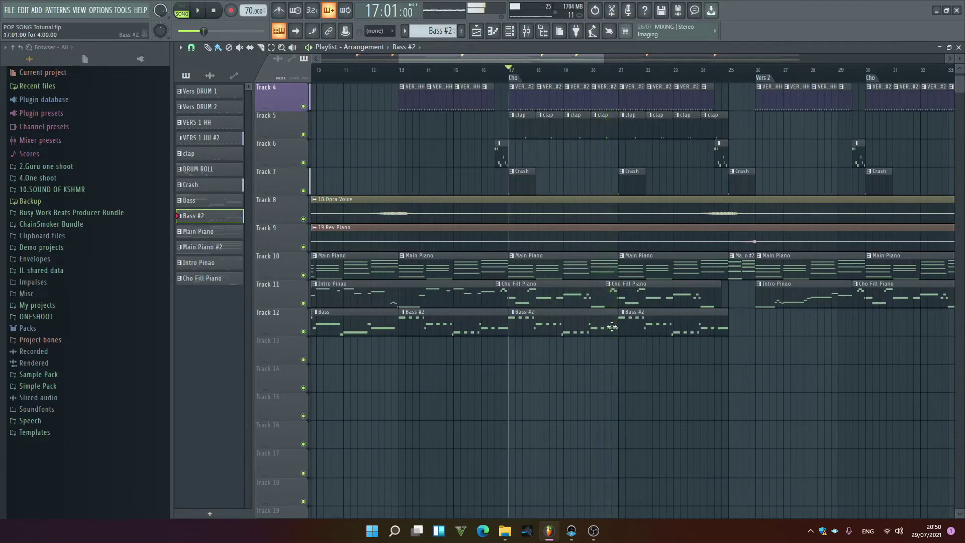
Make the bar 17 bass clip unique and end its fourth bar with a one-step C4 at step 15 and E4 at step 16
{"action": "left_click", "coordinate": [513, 315]}
{"action": "left_click", "coordinate": [563, 377]}
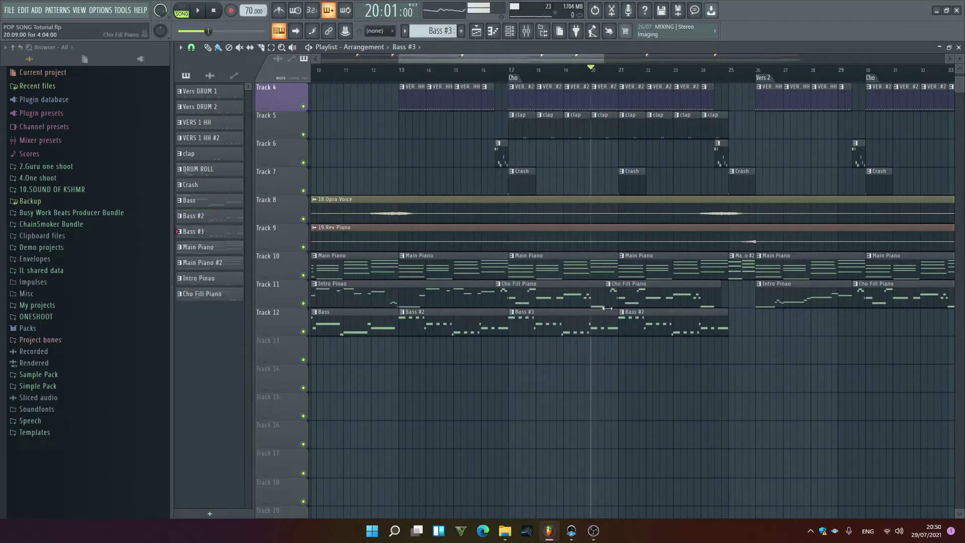
{"action": "double_click", "coordinate": [605, 327]}
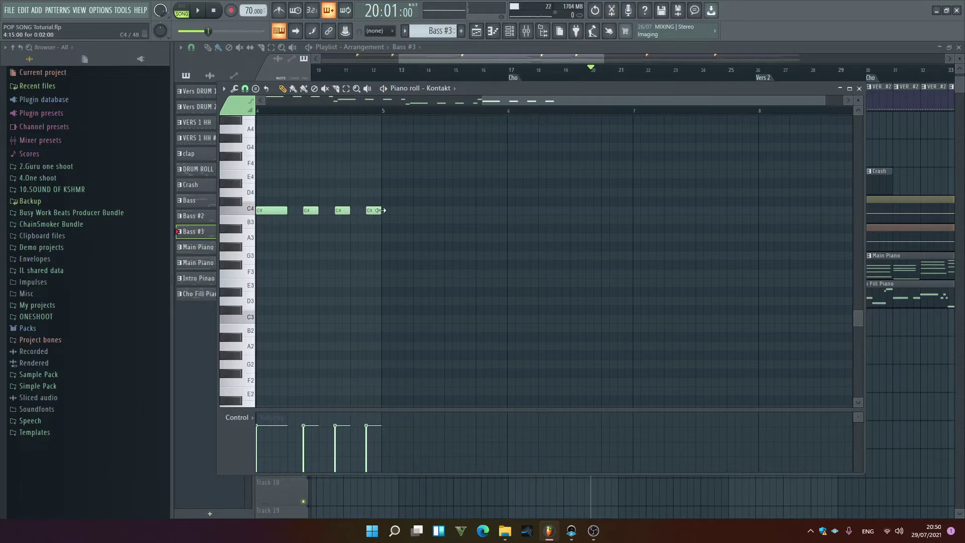
{"action": "double_click", "coordinate": [377, 210]}
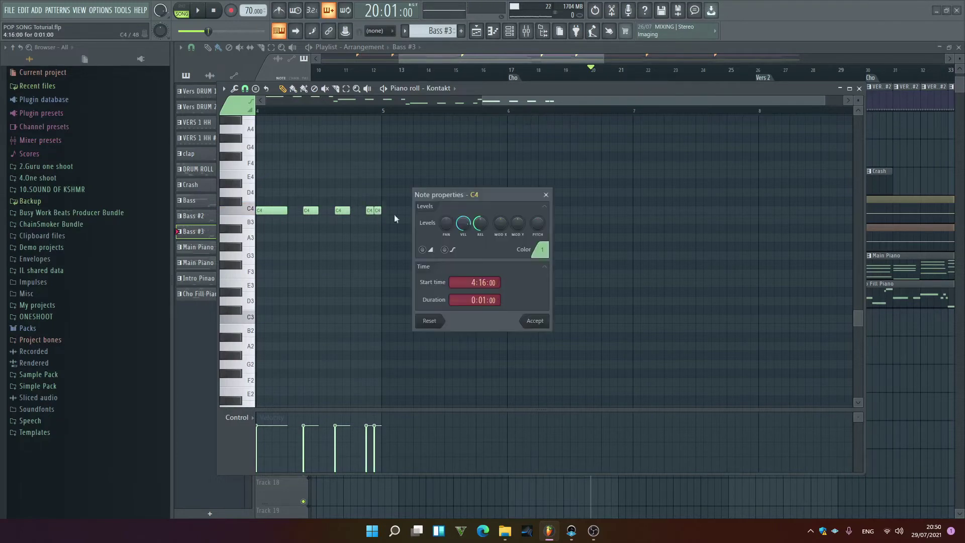
{"action": "left_click", "coordinate": [546, 194]}
{"action": "left_click_drag", "start_coordinate": [377, 177], "coordinate": [377, 173]}
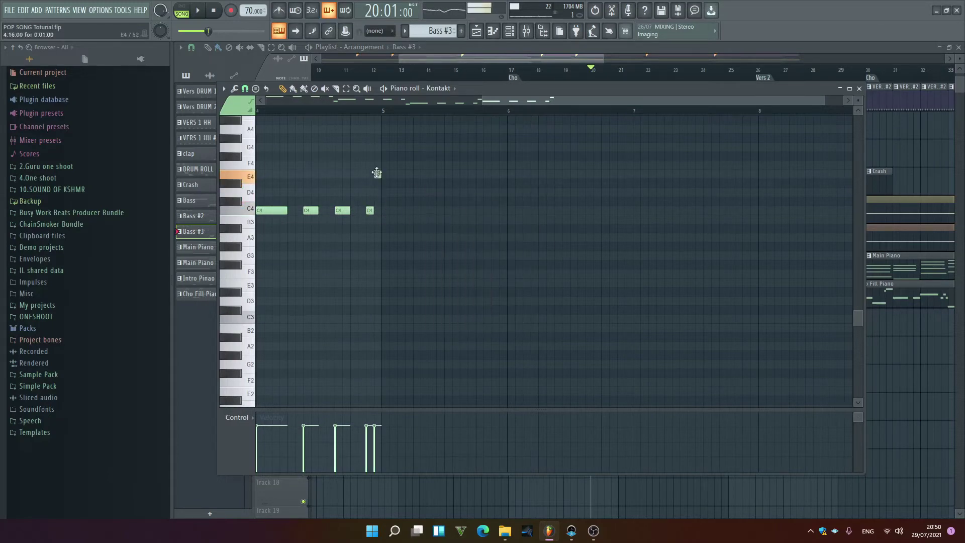
Play the edited bass ending, close the note editor and channel rack, and replace the bar 21 bass clip with Bass #3
{"action": "key", "text": "space"}
{"action": "left_click", "coordinate": [859, 88]}
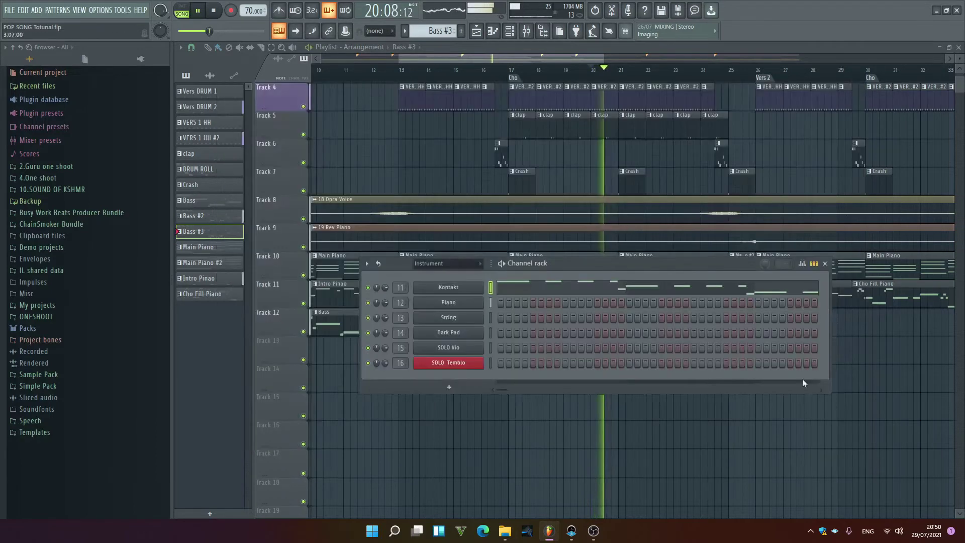
{"action": "left_click", "coordinate": [819, 280]}
{"action": "left_click", "coordinate": [615, 322]}
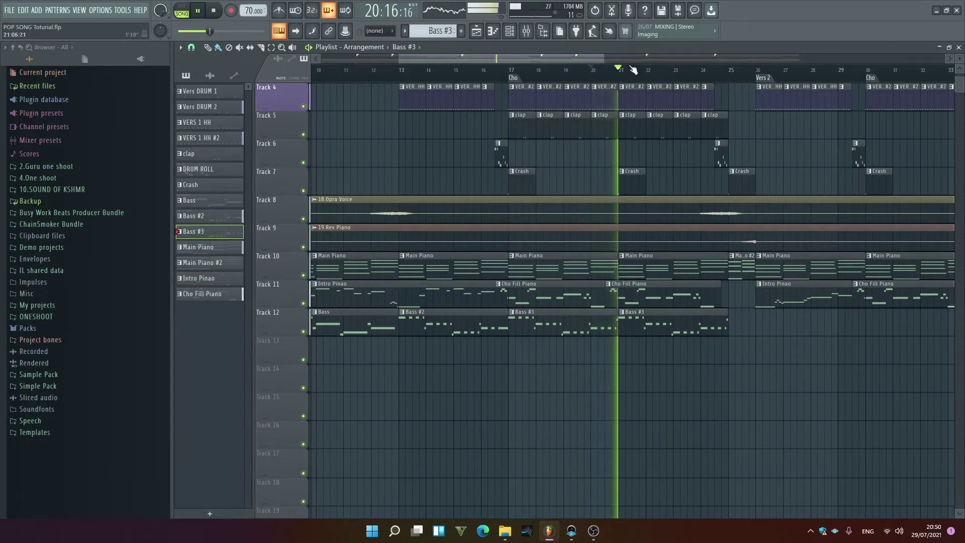
Copy the Bass #2 clip and two Bass #3 clips from bars 13 to 24 to bar 26 on Track 12
{"action": "scroll", "coordinate": [438, 268], "scroll_direction": "down", "scroll_amount": 5}
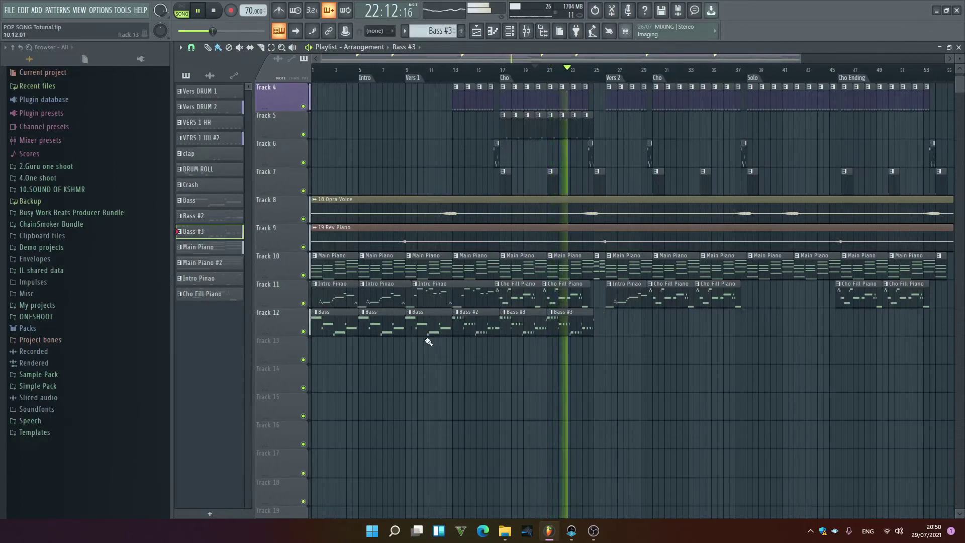
{"action": "left_click_drag", "start_coordinate": [428, 341], "coordinate": [382, 322]}
{"action": "left_click_drag", "start_coordinate": [470, 358], "coordinate": [587, 305]}
{"action": "left_click_drag", "start_coordinate": [478, 324], "coordinate": [630, 330]}
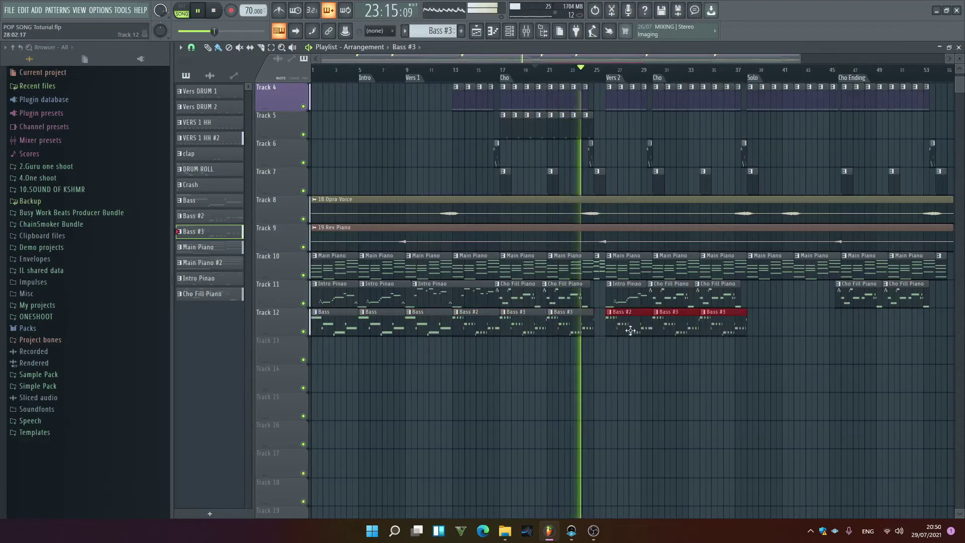
{"action": "left_click", "coordinate": [645, 362]}
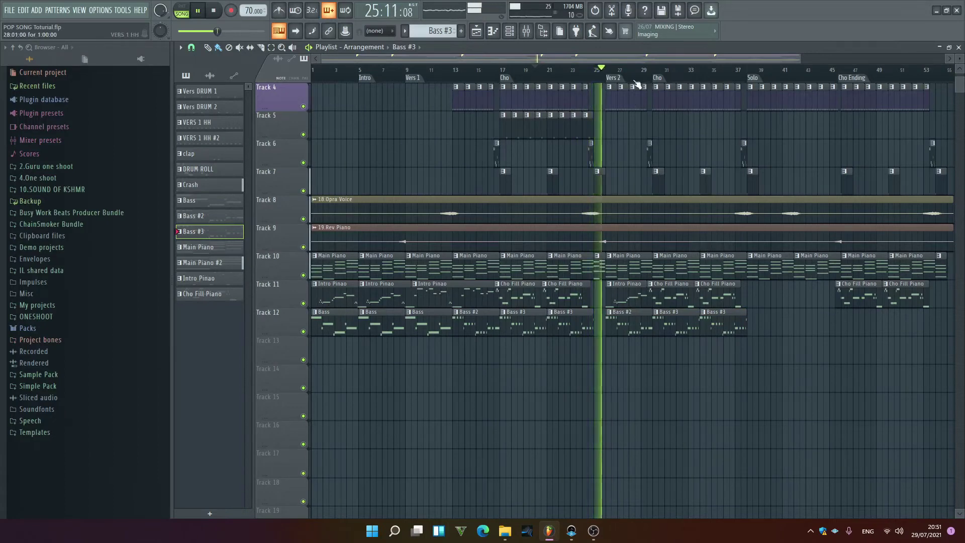
Stop playback, add a Bass #3 clip on Track 13 at bar 25 and make it a unique pattern
{"action": "scroll", "coordinate": [636, 83], "scroll_direction": "up", "scroll_amount": 5}
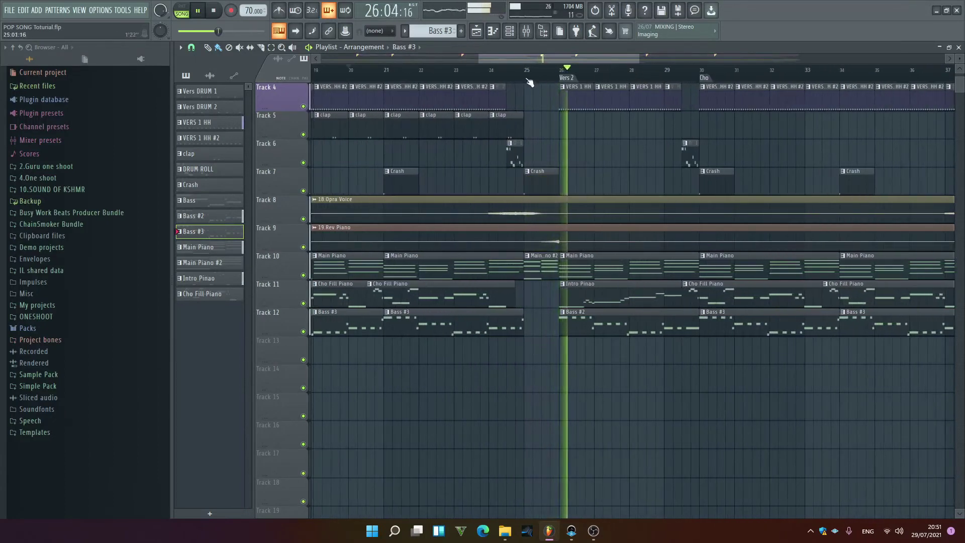
{"action": "key", "text": "space"}
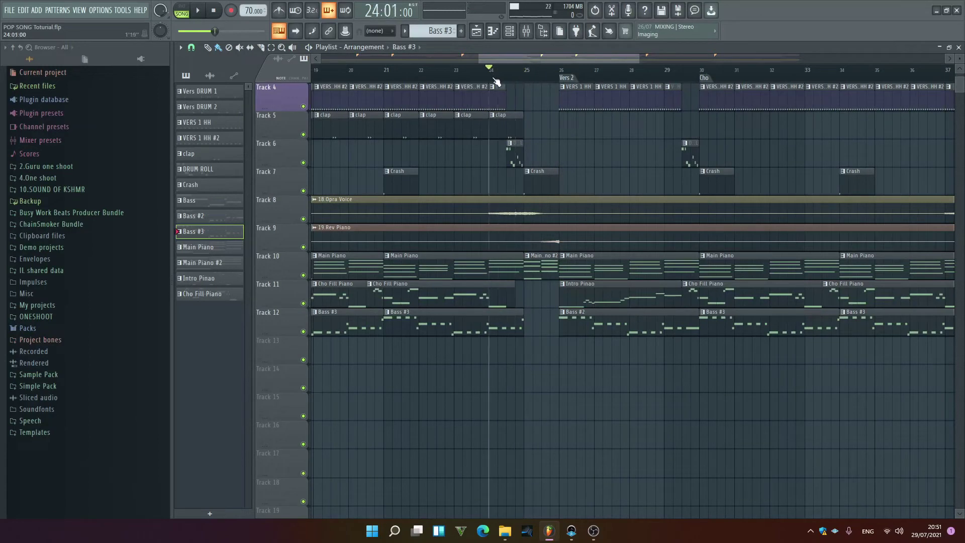
{"action": "left_click", "coordinate": [532, 353]}
{"action": "left_click", "coordinate": [527, 340]}
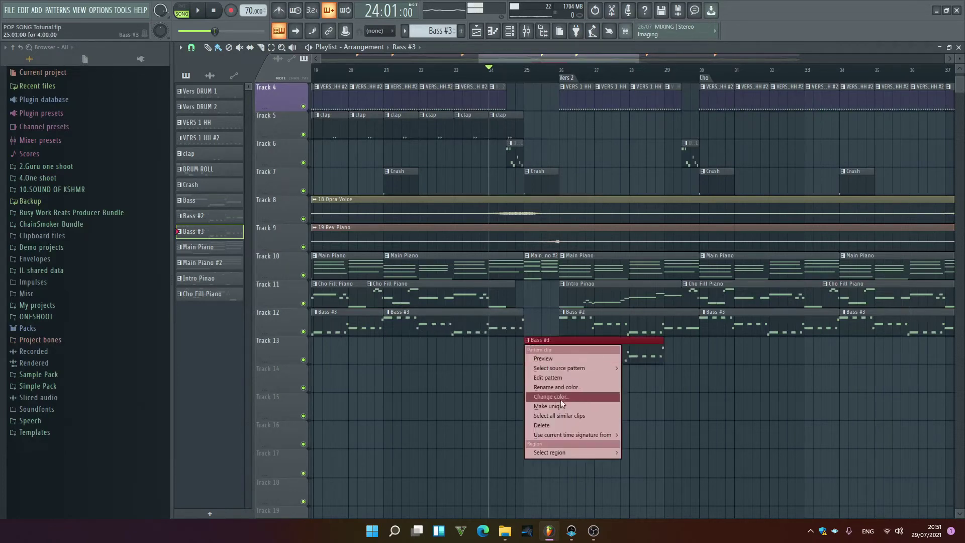
{"action": "left_click", "coordinate": [563, 407]}
Reduce the new bass pattern to one bar with an eight-step F4 followed by an eight-step C4
{"action": "double_click", "coordinate": [618, 355]}
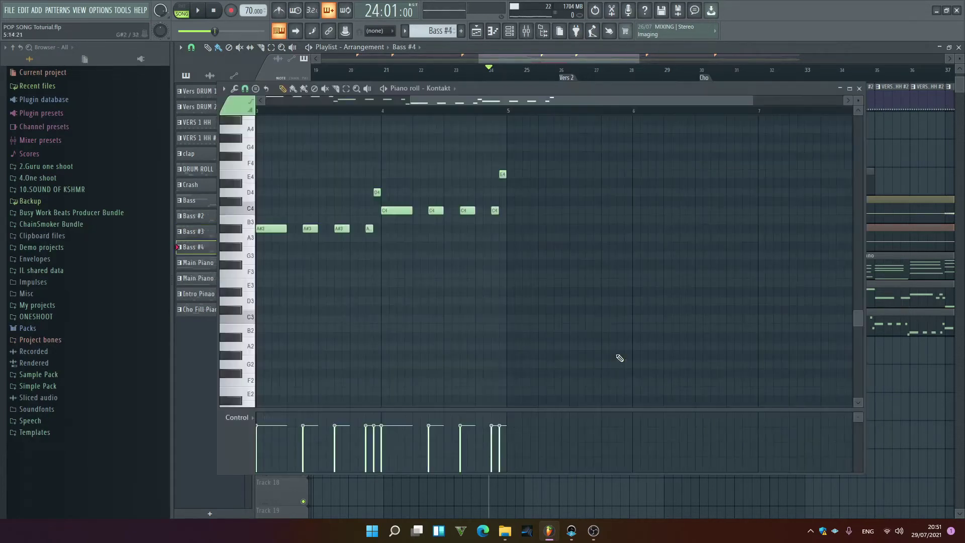
{"action": "scroll", "coordinate": [407, 157], "scroll_direction": "left", "scroll_amount": 4}
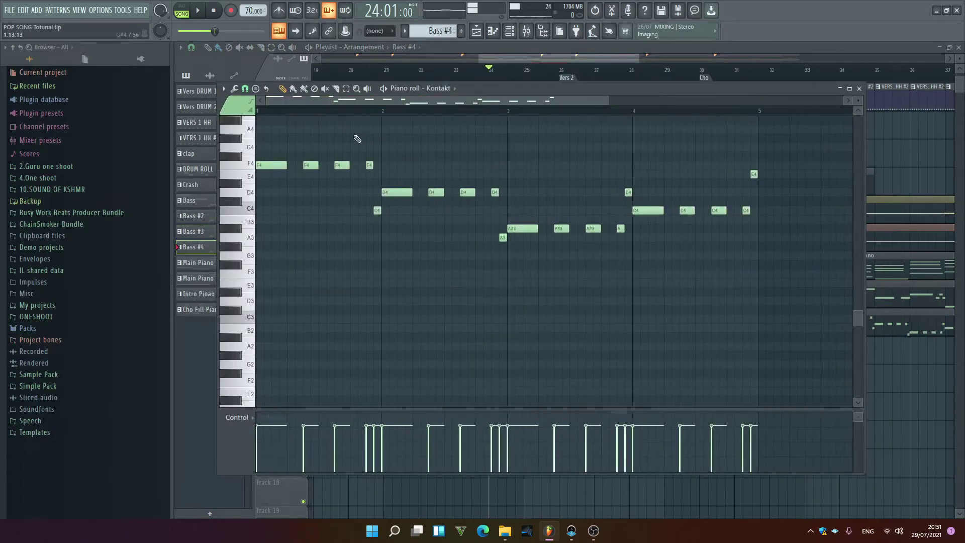
{"action": "left_click_drag", "start_coordinate": [334, 134], "coordinate": [778, 316]}
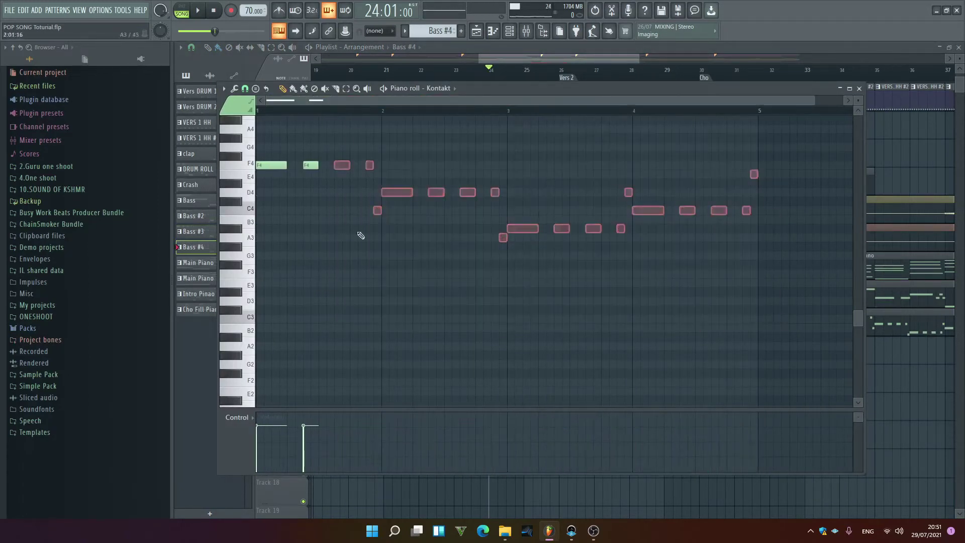
{"action": "key", "text": "Delete"}
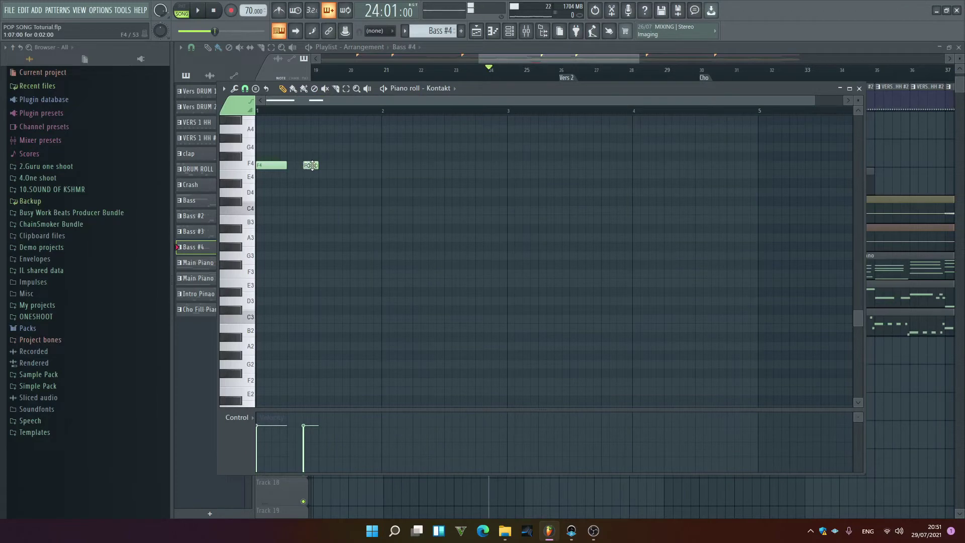
{"action": "right_click", "coordinate": [311, 166]}
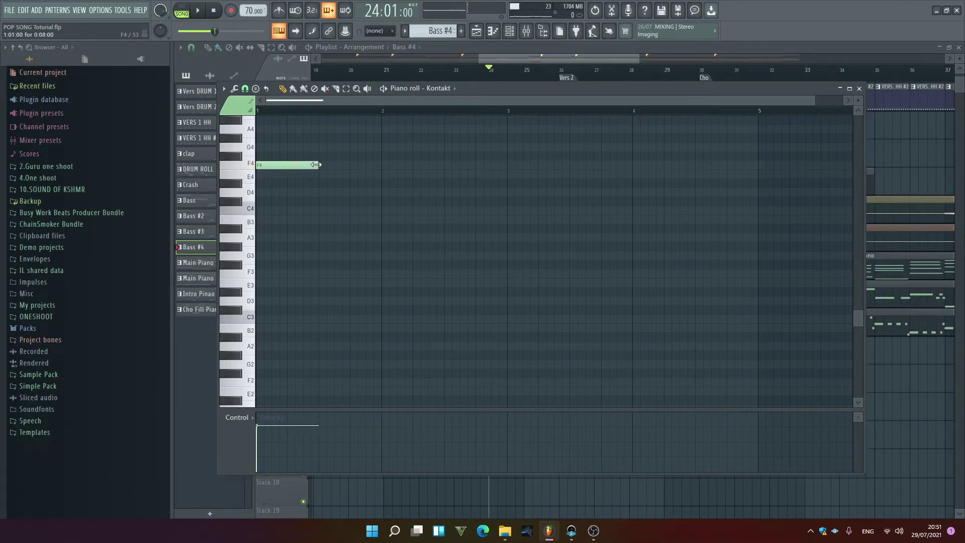
{"action": "left_click", "coordinate": [324, 211]}
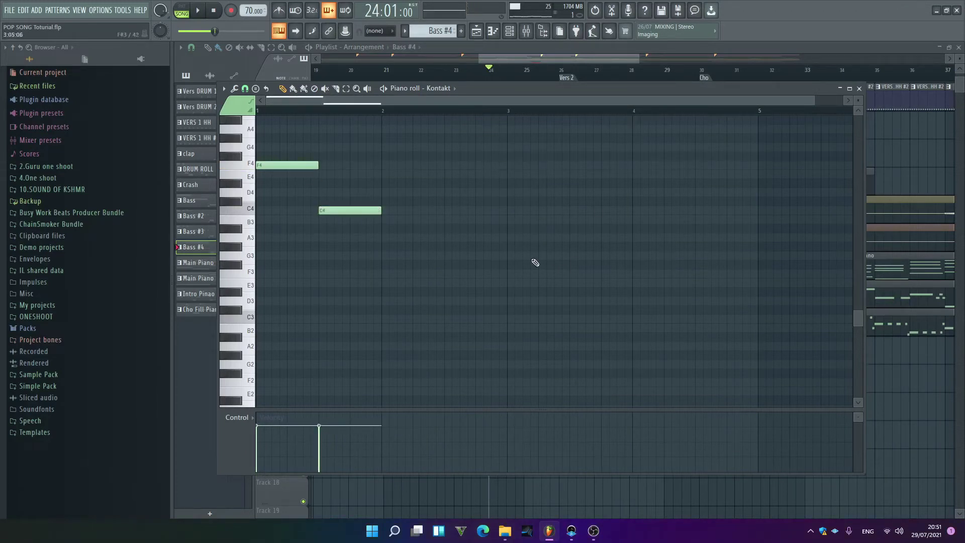
Close the piano roll and move the Bass #4 clip to Track 12 in the gap at bar 25
{"action": "left_click", "coordinate": [256, 164]}
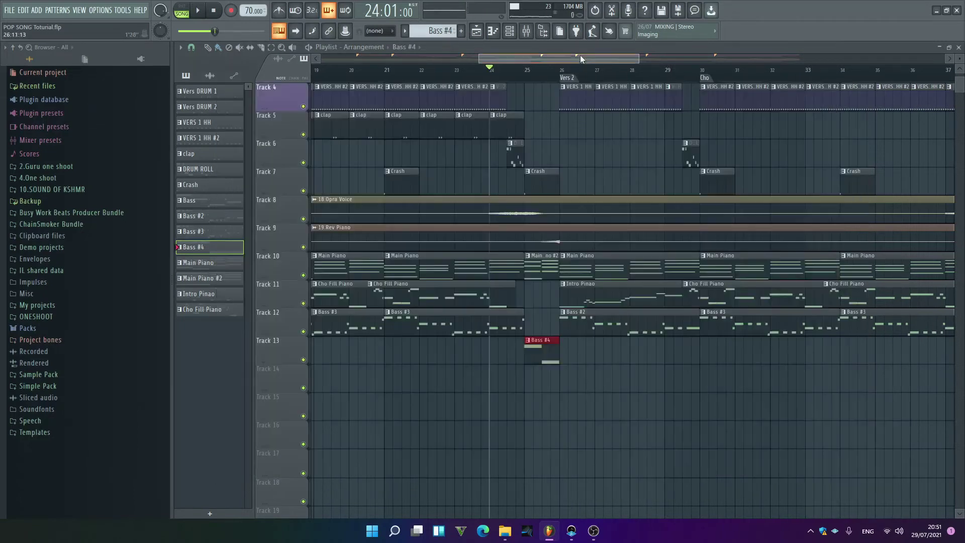
{"action": "left_click", "coordinate": [580, 56]}
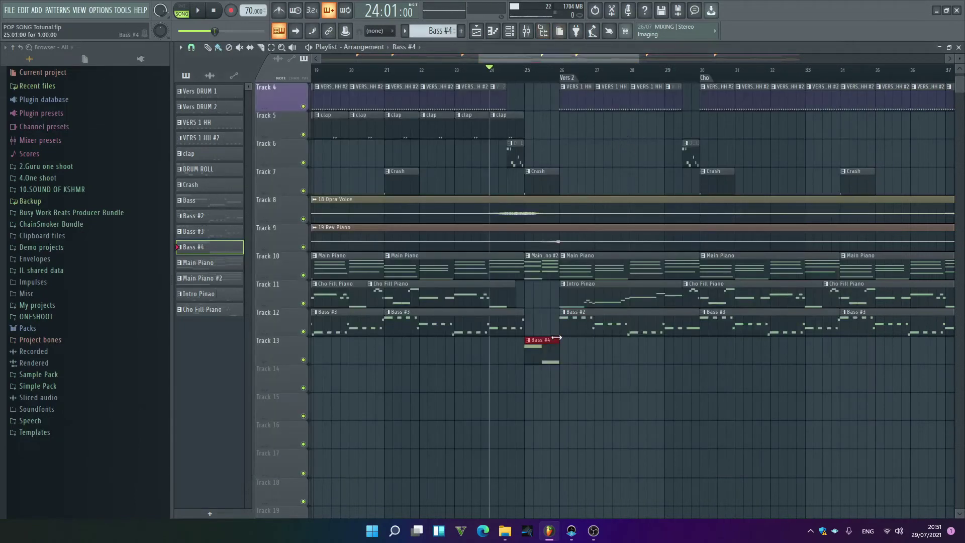
{"action": "left_click_drag", "start_coordinate": [544, 342], "coordinate": [547, 311]}
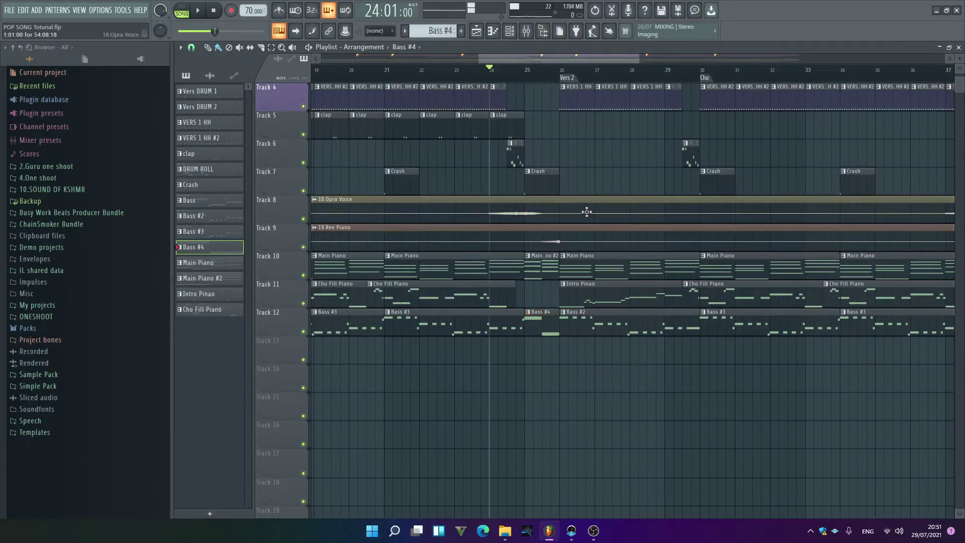
Play the arrangement from bar 24 and collapse the browser to give the playlist more width
{"action": "key", "text": "space"}
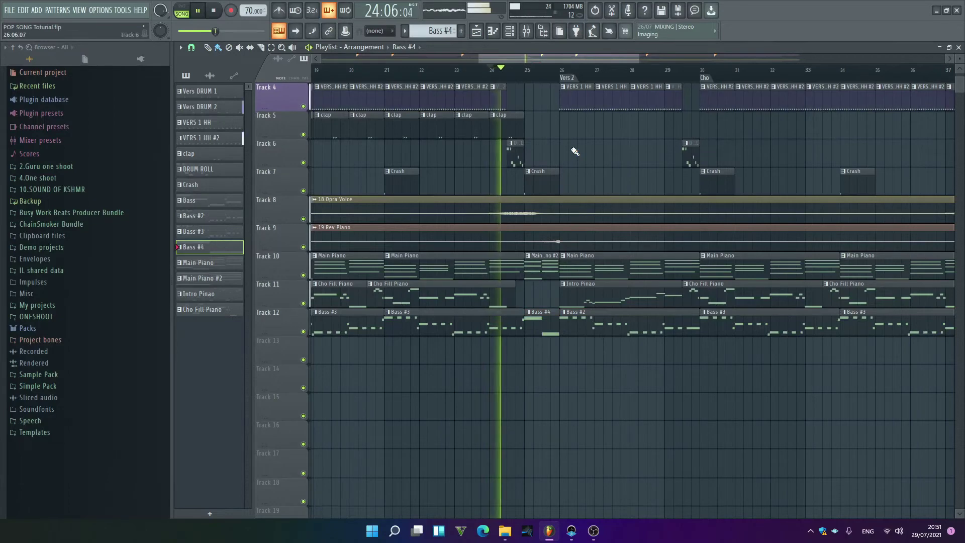
{"action": "scroll", "coordinate": [552, 166], "scroll_direction": "up", "scroll_amount": 3}
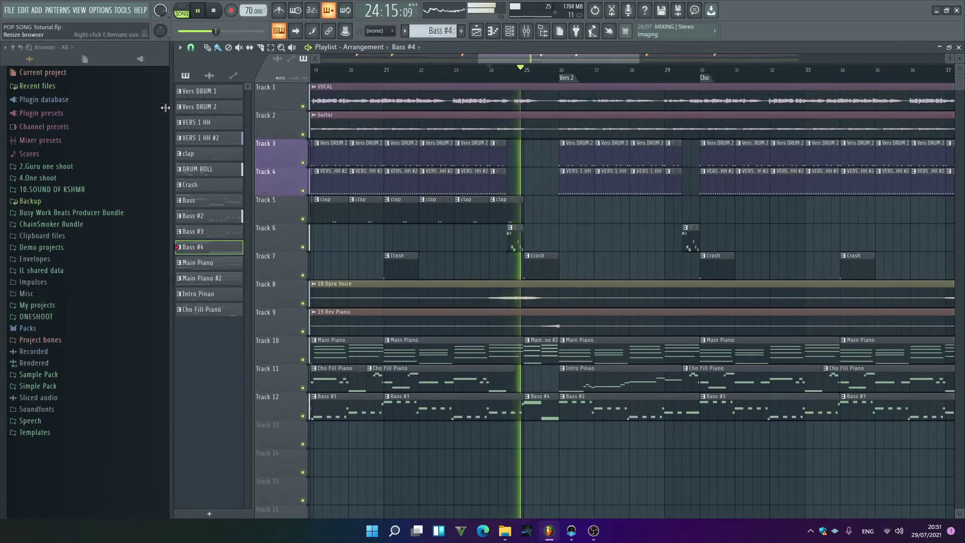
{"action": "left_click_drag", "start_coordinate": [170, 108], "coordinate": [17, 114]}
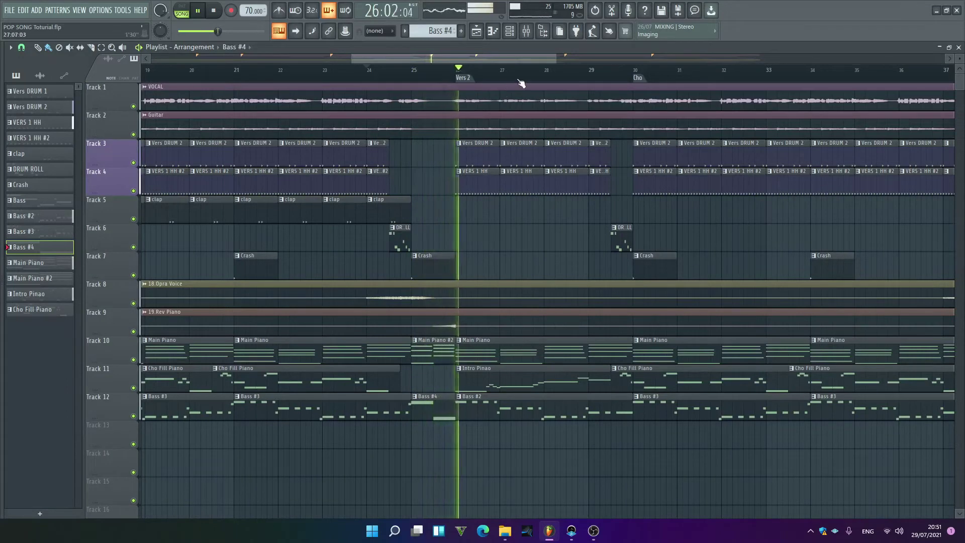
{"action": "scroll", "coordinate": [519, 81], "scroll_direction": "down", "scroll_amount": 3}
{"action": "scroll", "coordinate": [520, 83], "scroll_direction": "down", "scroll_amount": 3}
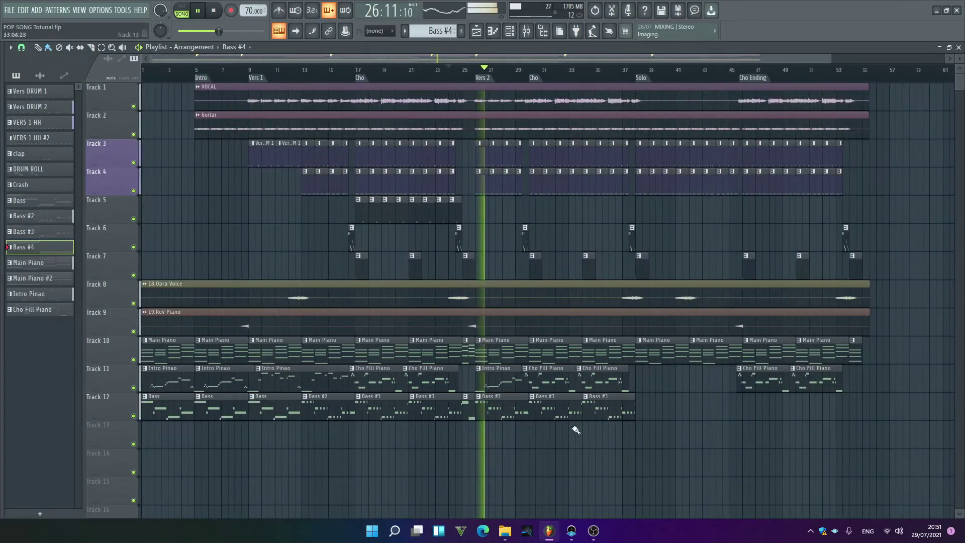
Extend the bass on Track 12 with Bass #3 clips at bars 38, 42 and 46
{"action": "left_click_drag", "start_coordinate": [545, 433], "coordinate": [523, 396]}
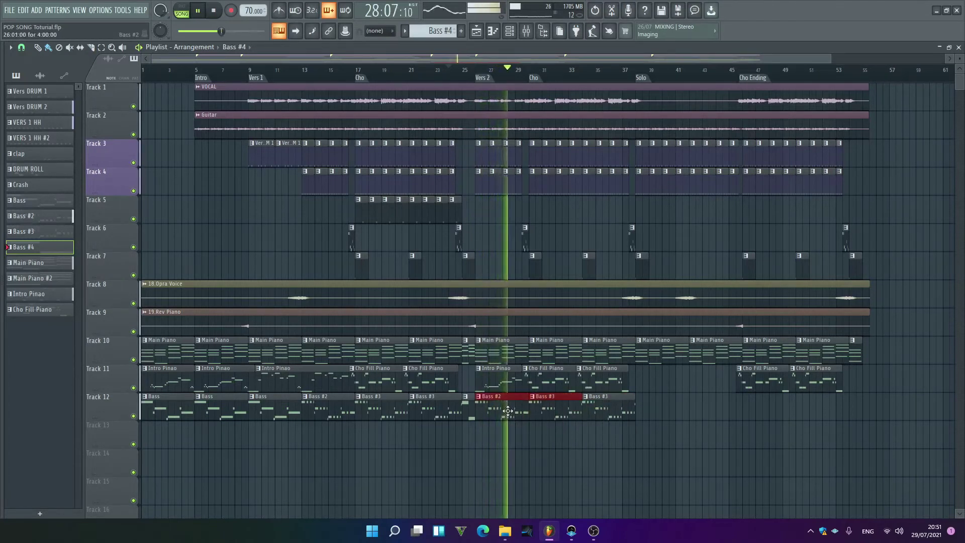
{"action": "left_click_drag", "start_coordinate": [676, 421], "coordinate": [654, 411]}
{"action": "left_click", "coordinate": [674, 447]}
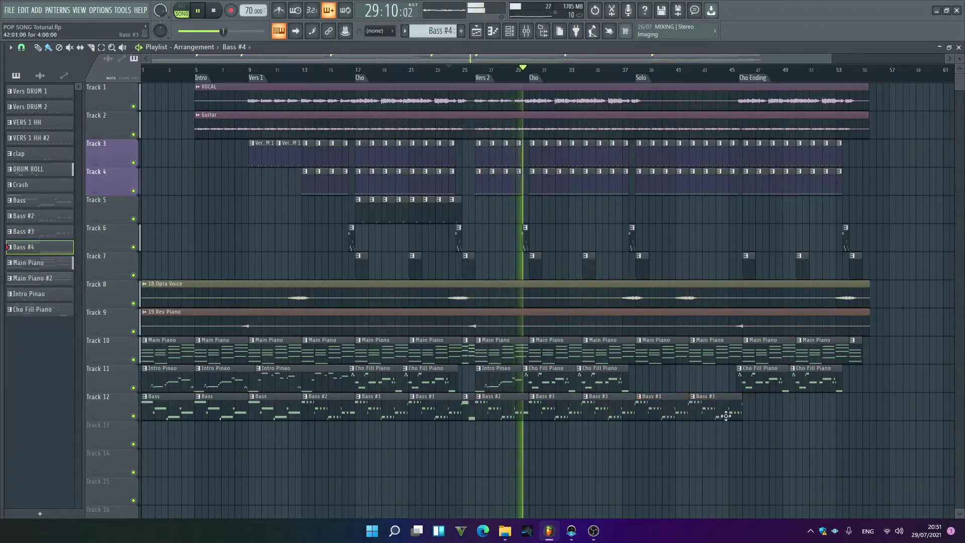
{"action": "left_click_drag", "start_coordinate": [744, 422], "coordinate": [769, 412]}
{"action": "left_click", "coordinate": [782, 444]}
Delete the bass clip at bar 50 on Track 12 and place a Bass #2 clip there instead
{"action": "right_click", "coordinate": [822, 410]}
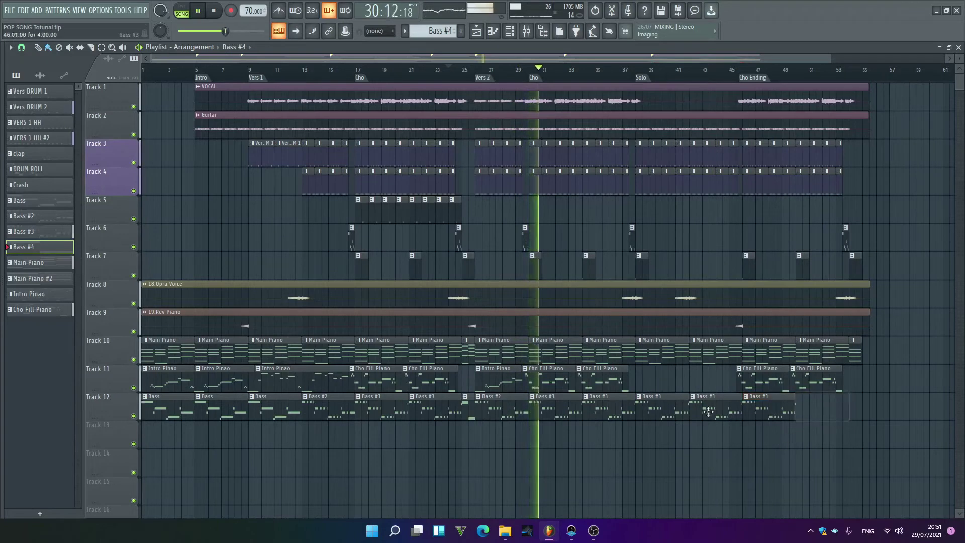
{"action": "left_click", "coordinate": [492, 409]}
{"action": "left_click_drag", "start_coordinate": [769, 409], "coordinate": [804, 410]}
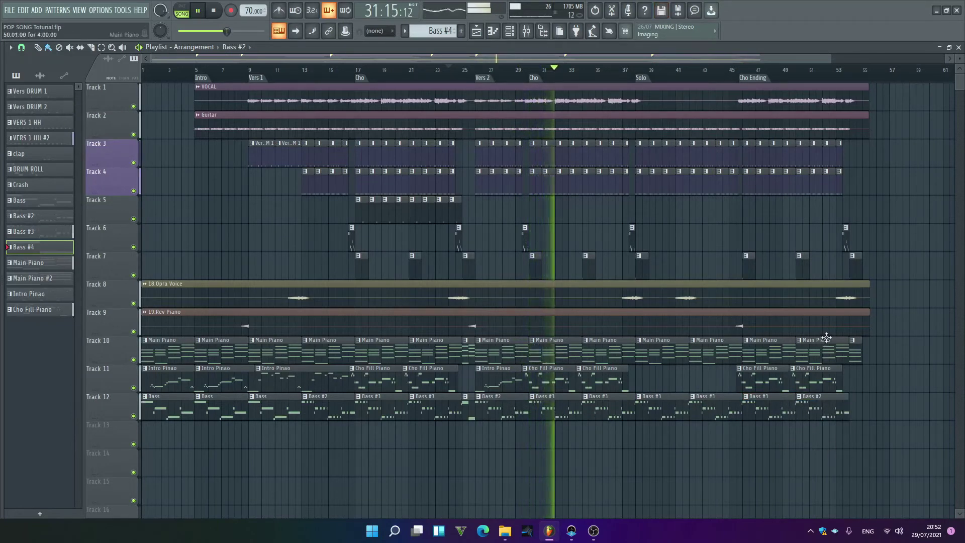
Place a Bass #4 clip at bar 54 on Track 12 and stop playback
{"action": "left_click", "coordinate": [850, 410]}
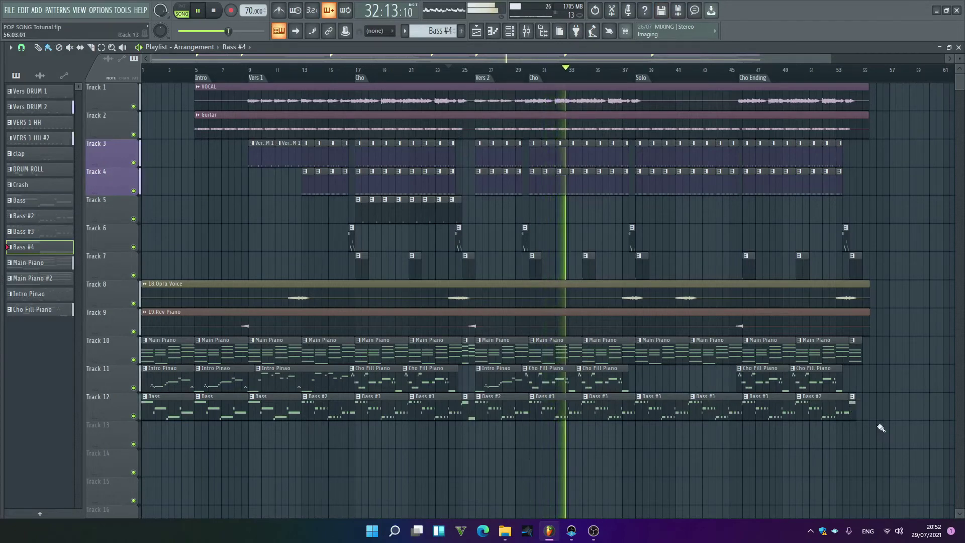
{"action": "key", "text": "space"}
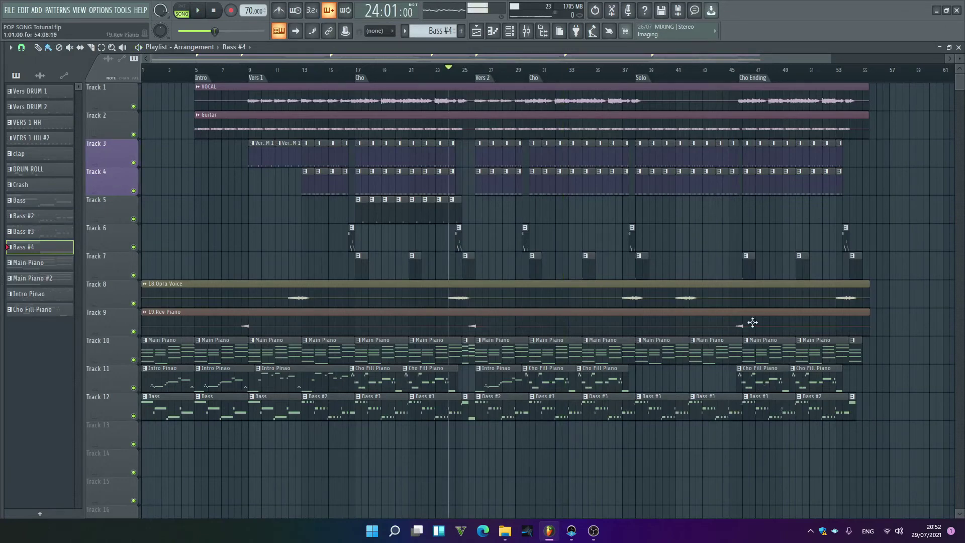
{"action": "scroll", "coordinate": [603, 242], "scroll_direction": "down", "scroll_amount": 4}
{"action": "scroll", "coordinate": [528, 155], "scroll_direction": "up", "scroll_amount": 4}
Move the playhead to the first chorus at bar 17 and create a new pattern named Dark Pad
{"action": "left_click", "coordinate": [359, 77]}
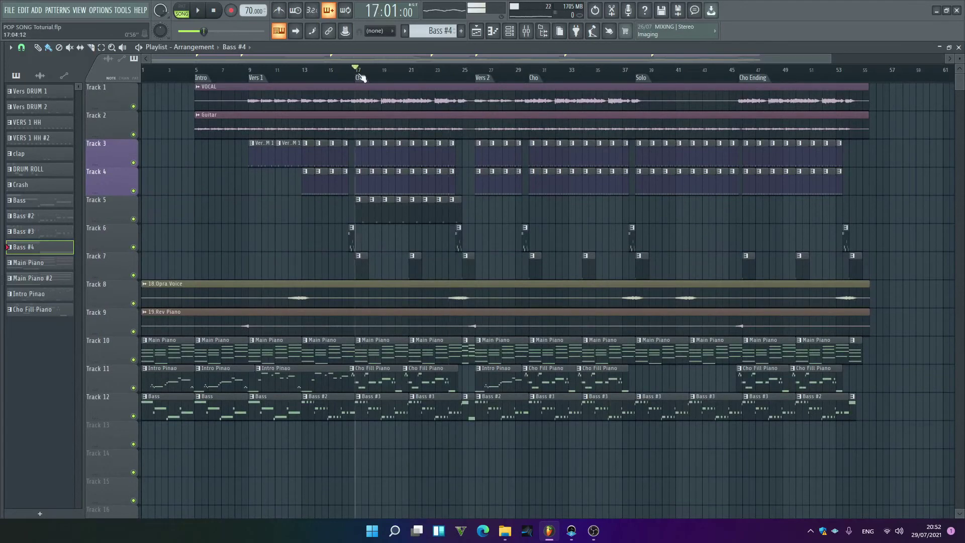
{"action": "scroll", "coordinate": [361, 78], "scroll_direction": "up", "scroll_amount": 1}
{"action": "scroll", "coordinate": [361, 77], "scroll_direction": "down", "scroll_amount": 1}
{"action": "left_click", "coordinate": [435, 31]}
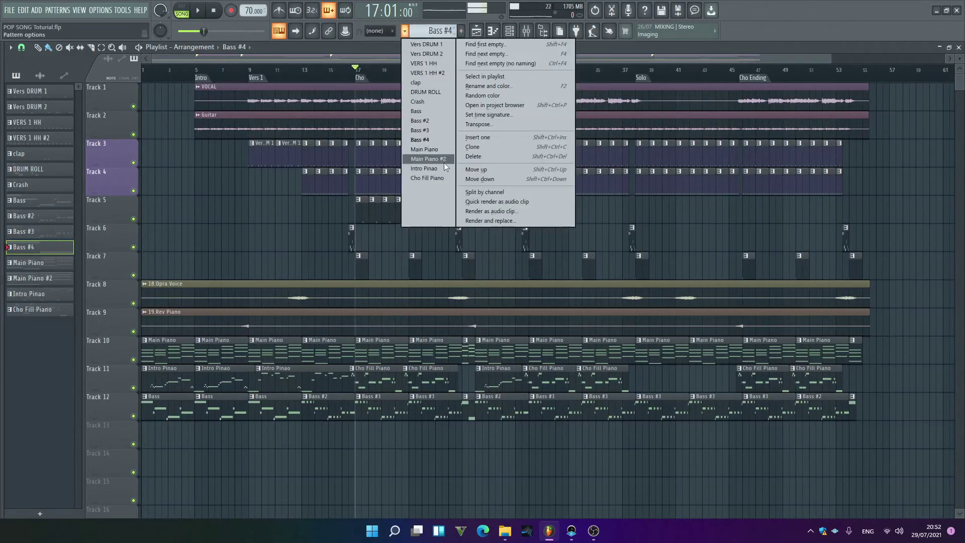
{"action": "left_click", "coordinate": [441, 155]}
{"action": "left_click", "coordinate": [460, 30]}
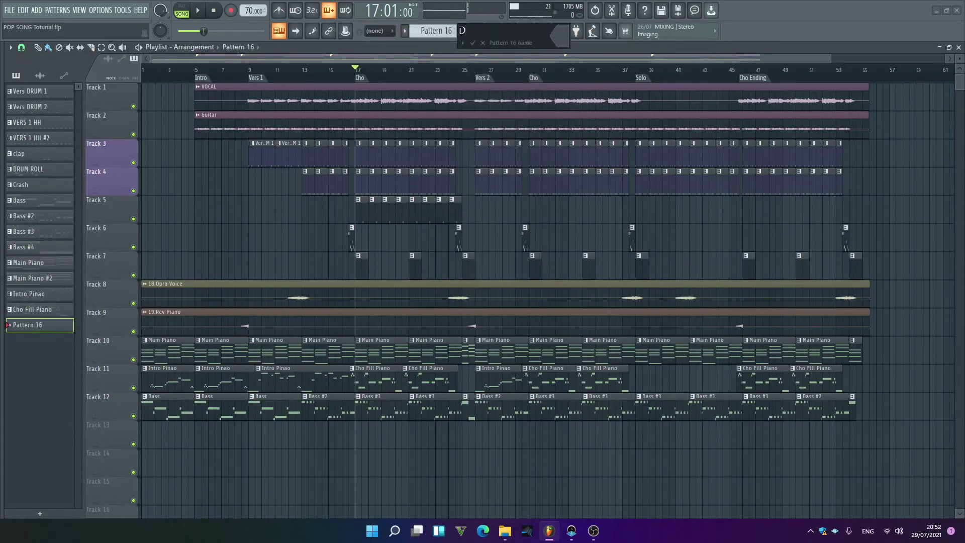
{"action": "type", "text": "Dark Pad"}
{"action": "key", "text": "Return"}
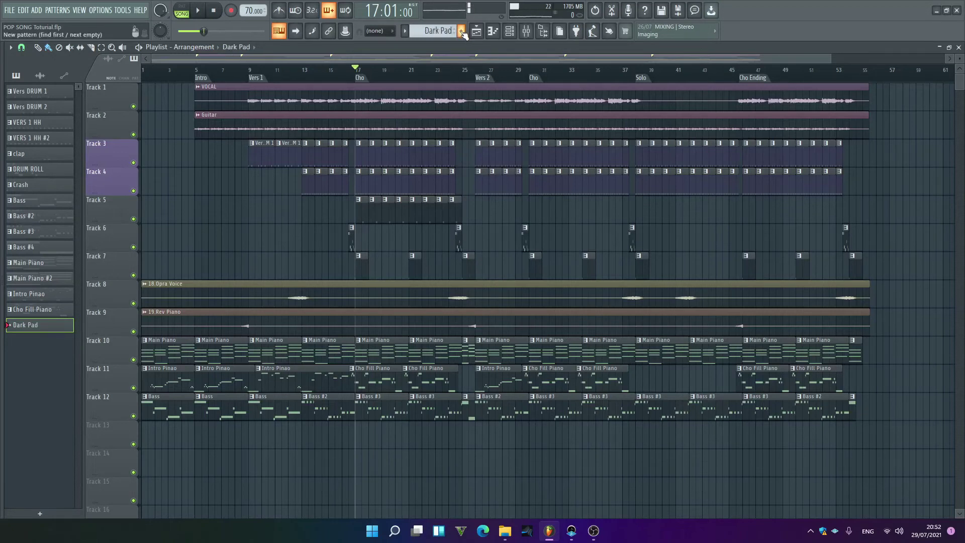
Set the playhead to 16:09:00 and open the Dark Pad channel's piano roll around the sixth octave
{"action": "left_click", "coordinate": [352, 70]}
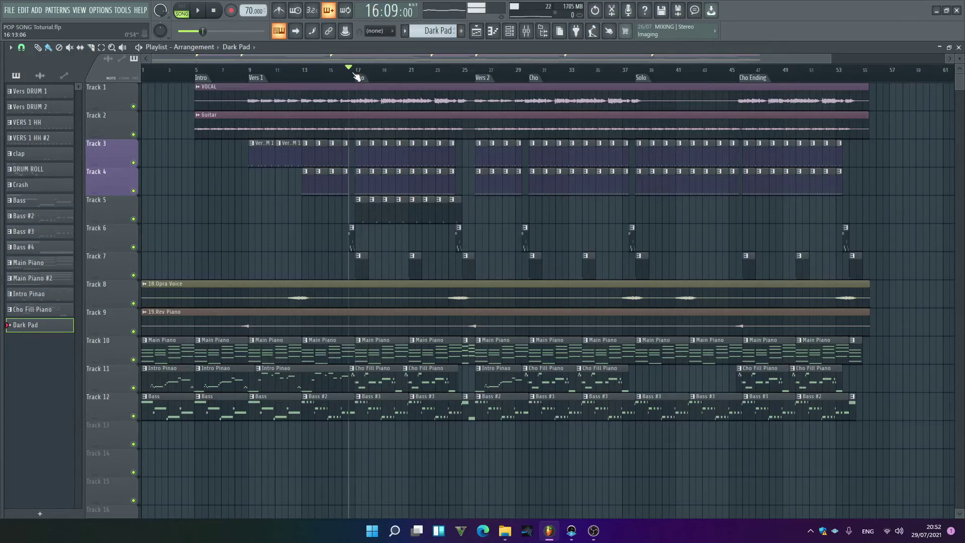
{"action": "scroll", "coordinate": [356, 76], "scroll_direction": "up", "scroll_amount": 3}
{"action": "key", "text": "F6"}
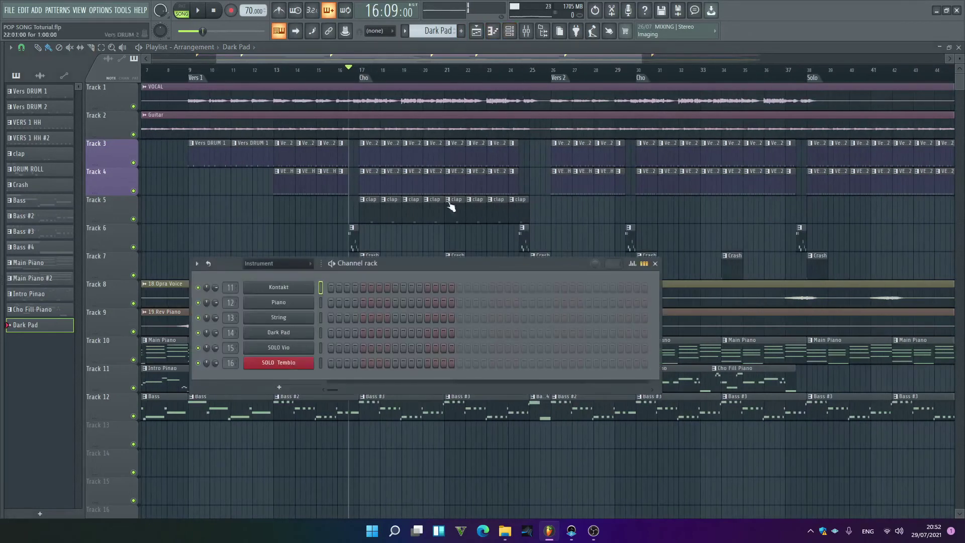
{"action": "right_click", "coordinate": [309, 338]}
{"action": "left_click", "coordinate": [339, 333]}
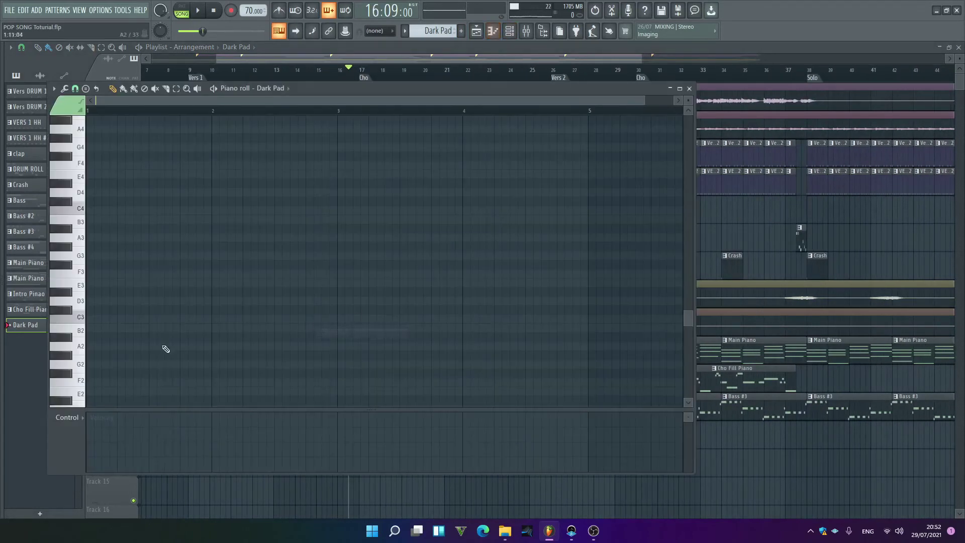
{"action": "left_click_drag", "start_coordinate": [83, 320], "coordinate": [80, 222]}
{"action": "scroll", "coordinate": [79, 216], "scroll_direction": "up", "scroll_amount": 2}
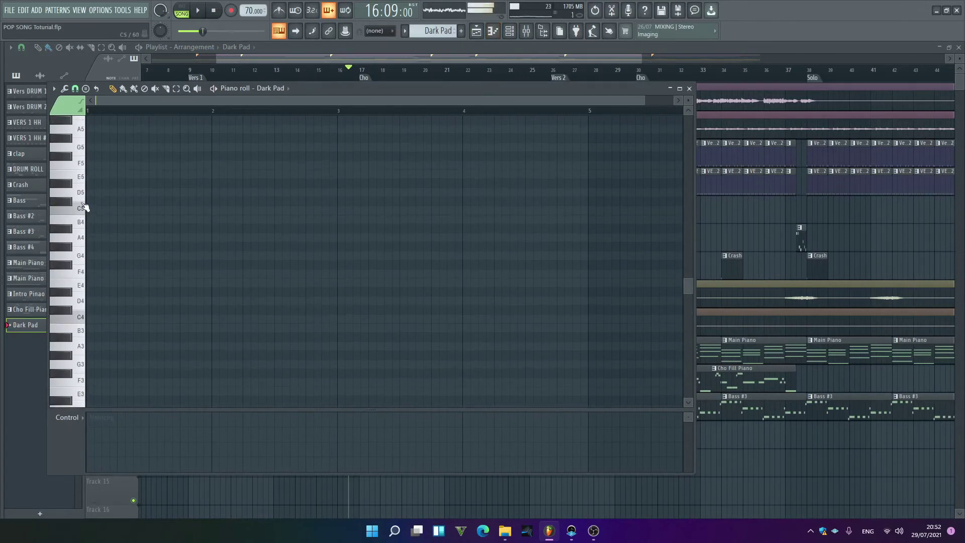
{"action": "scroll", "coordinate": [83, 206], "scroll_direction": "up", "scroll_amount": 3}
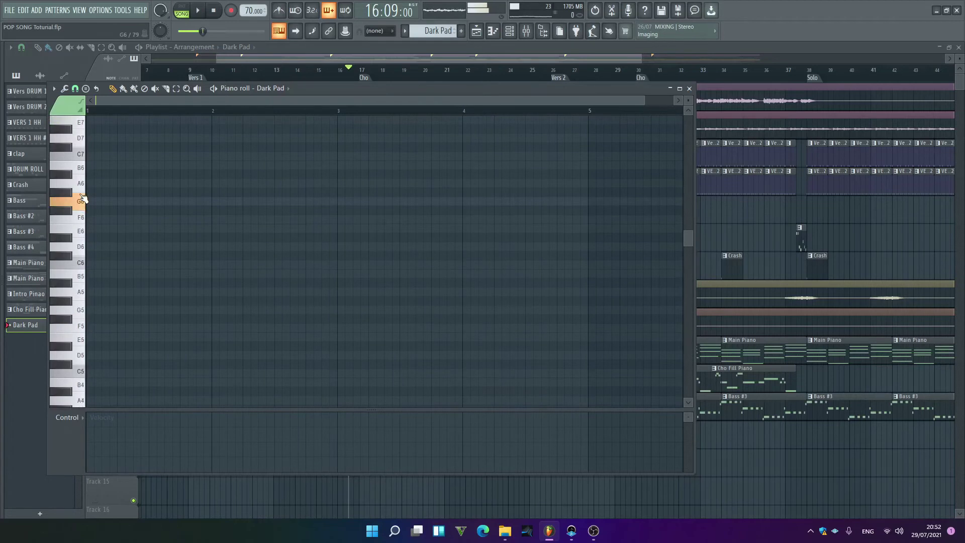
{"action": "scroll", "coordinate": [134, 242], "scroll_direction": "up", "scroll_amount": 1}
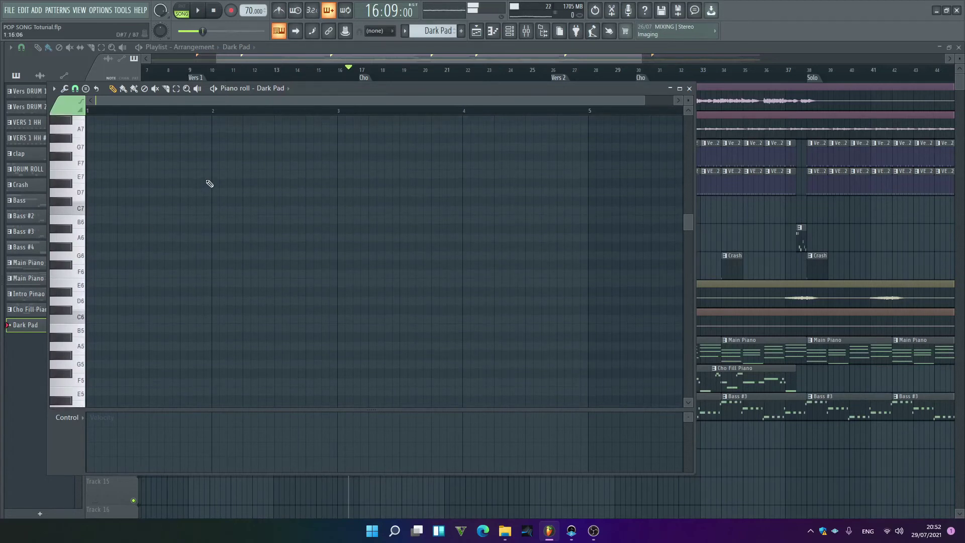
Rehearse the pad chords C6-F6-A6, D6-F6-A6, A#5-D6-F6 and C6-E6-G6 on the Dark Pad instrument
{"action": "key", "text": "x"}
{"action": "key", "text": "v"}
{"action": "key", "text": "n"}
{"action": "key", "text": "q"}
{"action": "key", "text": "r"}
{"action": "key", "text": "y"}
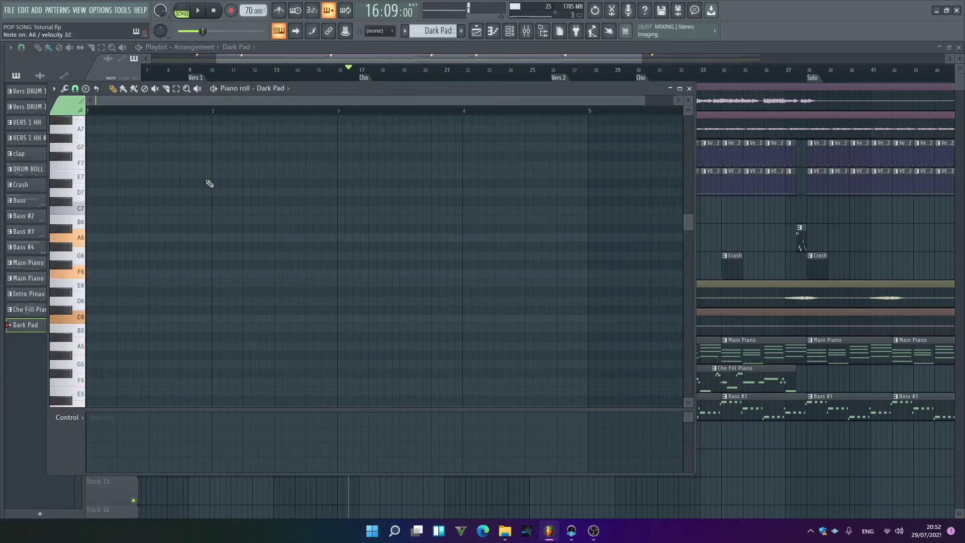
{"action": "key", "text": "w"}
{"action": "key", "text": "r"}
{"action": "key", "text": "y"}
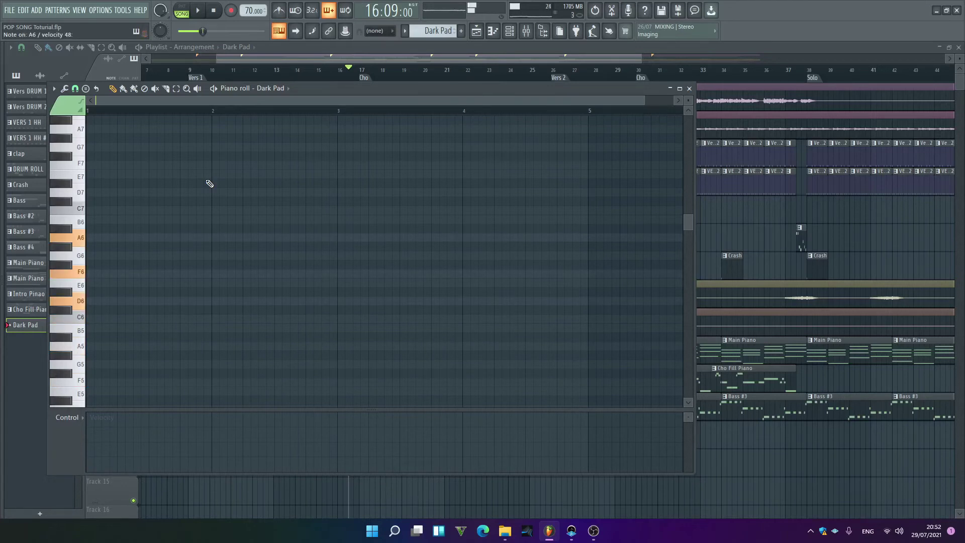
{"action": "key", "text": "j"}
{"action": "key", "text": "w"}
{"action": "key", "text": "r"}
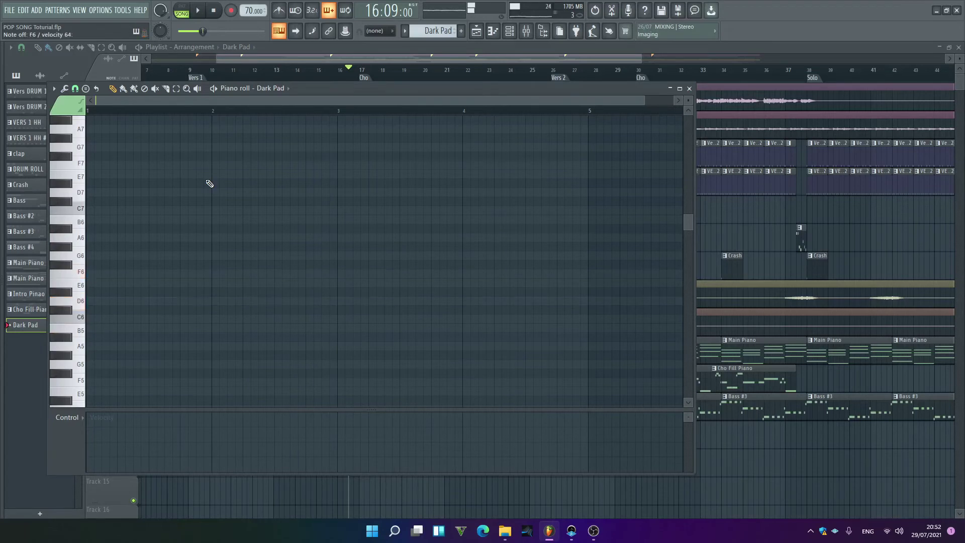
{"action": "key", "text": "q"}
{"action": "key", "text": "e"}
{"action": "key", "text": "t"}
Record the four-bar Dark Pad chord part over the first chorus and place its clip at bar 17 on Track 13
{"action": "left_click", "coordinate": [464, 51]}
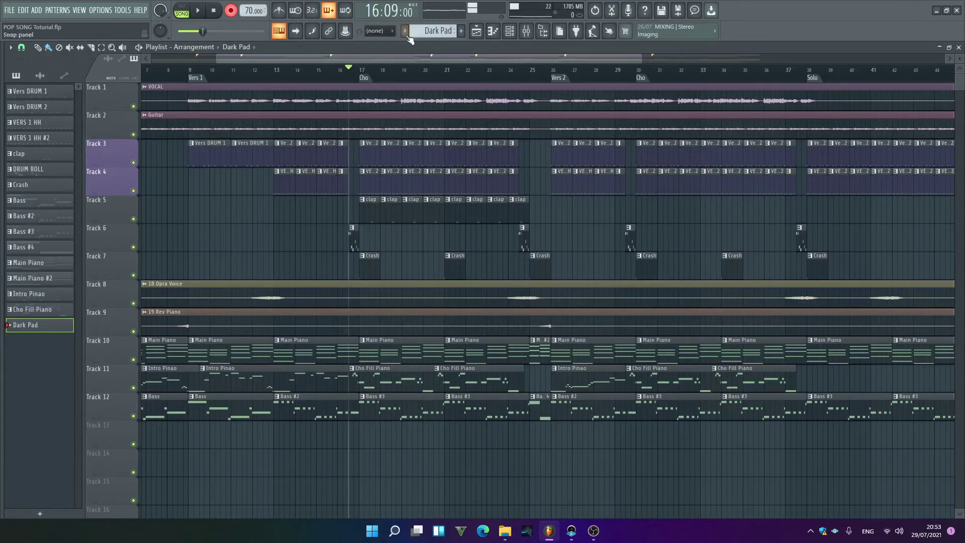
{"action": "scroll", "coordinate": [397, 399], "scroll_direction": "down", "scroll_amount": 2}
{"action": "key", "text": "space"}
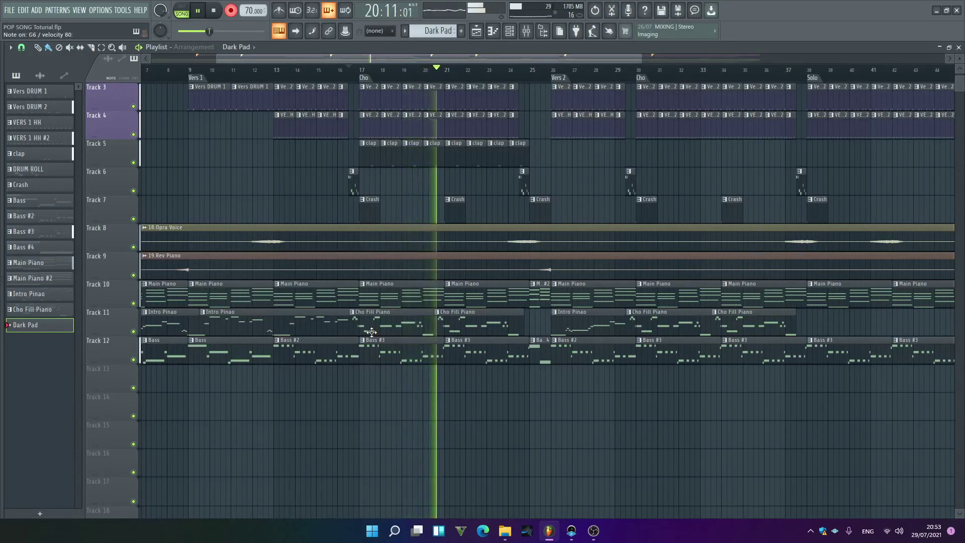
{"action": "key", "text": "space"}
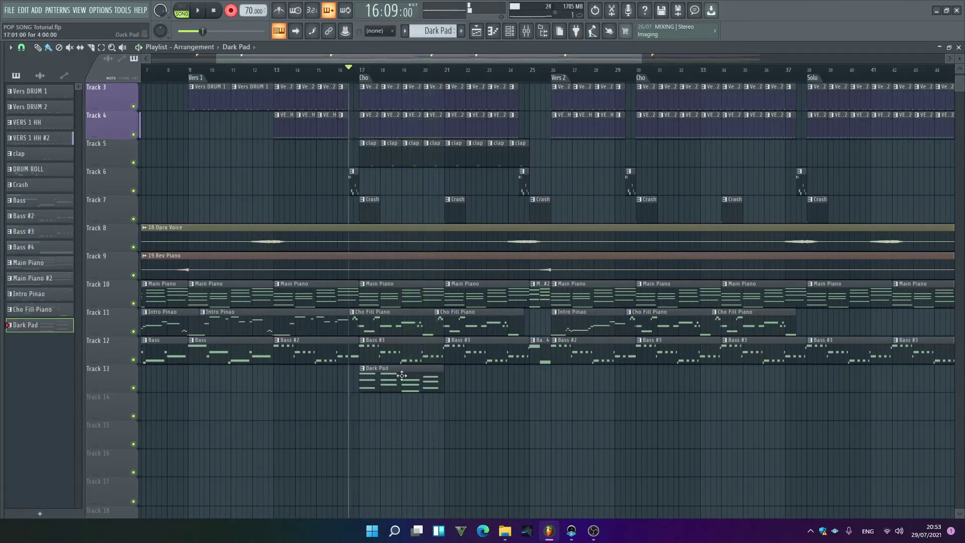
Open the Dark Pad clip's notes and raise the lowest note of the third chord by one octave
{"action": "double_click", "coordinate": [363, 372]}
{"action": "scroll", "coordinate": [420, 112], "scroll_direction": "down", "scroll_amount": 1}
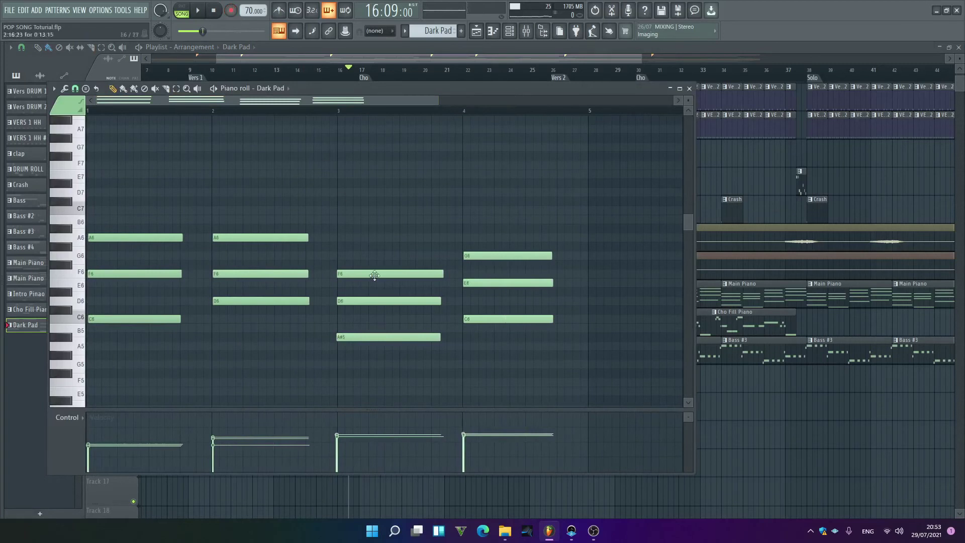
{"action": "left_click_drag", "start_coordinate": [377, 315], "coordinate": [378, 353]}
{"action": "key", "text": "ctrl+Up"}
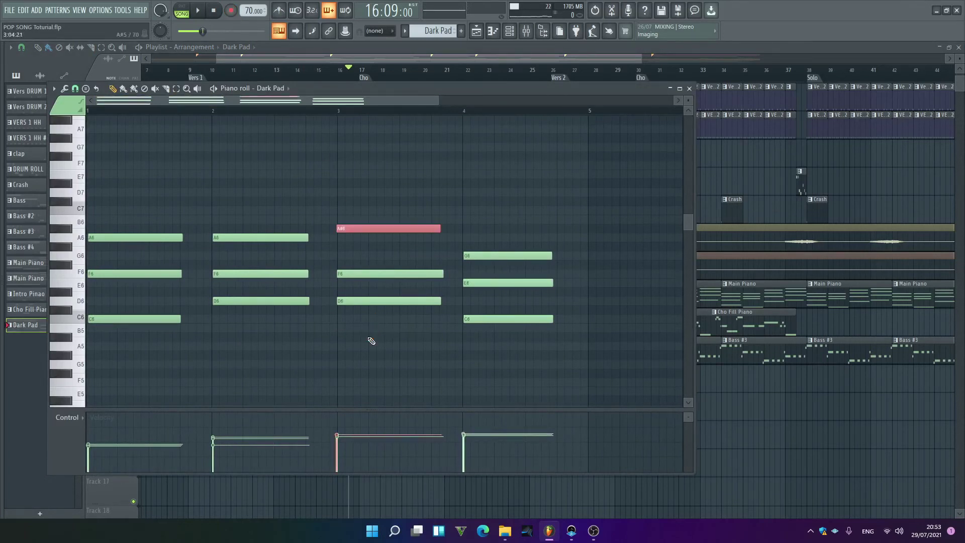
{"action": "key", "text": "space"}
{"action": "key", "text": "space"}
{"action": "key", "text": "F7"}
Repeat Dark Pad at bar 21 on Track 13 and copy both clips to the second chorus at bar 30 and the chorus ending at bar 46
{"action": "left_click", "coordinate": [451, 385]}
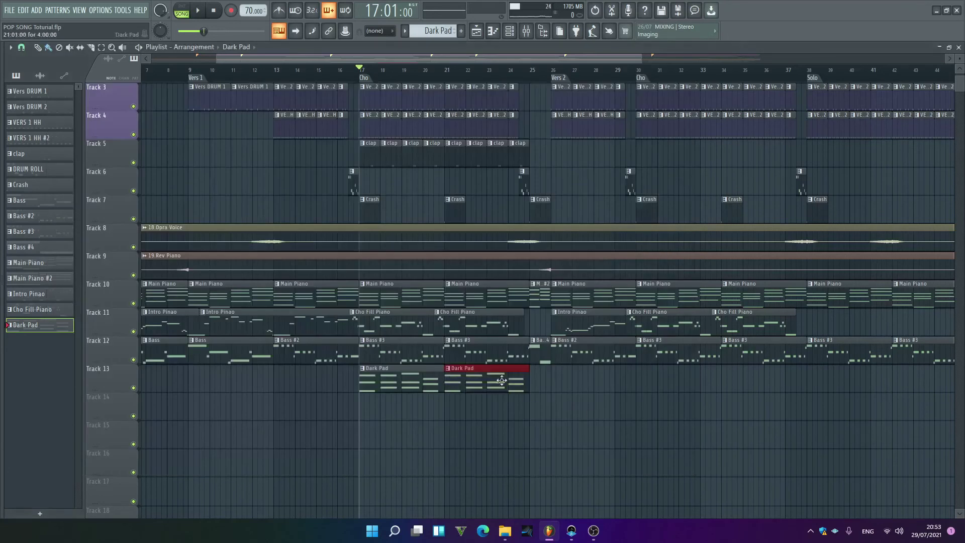
{"action": "mouse_move", "coordinate": [564, 392]}
{"action": "left_mouse_down"}
{"action": "mouse_move", "coordinate": [395, 389]}
{"action": "mouse_move", "coordinate": [672, 389]}
{"action": "mouse_move", "coordinate": [664, 390]}
{"action": "left_mouse_up"}
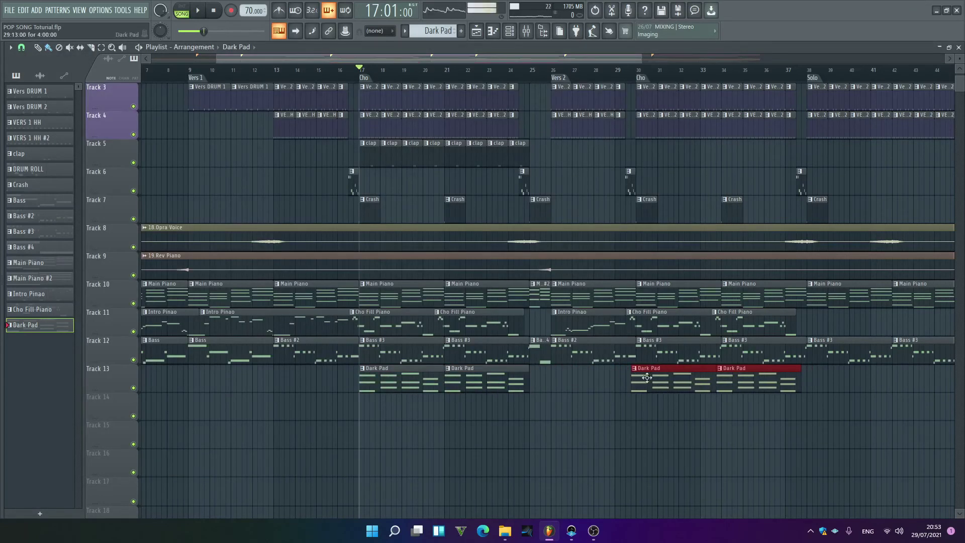
{"action": "scroll", "coordinate": [577, 74], "scroll_direction": "down", "scroll_amount": 3}
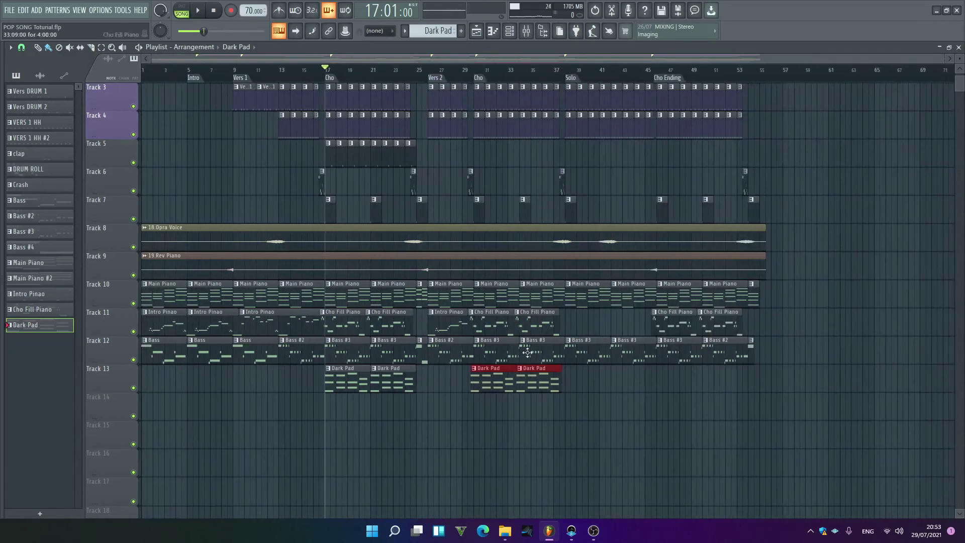
{"action": "mouse_move", "coordinate": [482, 381]}
{"action": "left_mouse_down"}
{"action": "mouse_move", "coordinate": [673, 383]}
{"action": "mouse_move", "coordinate": [624, 385]}
{"action": "left_mouse_up"}
{"action": "scroll", "coordinate": [710, 77], "scroll_direction": "up", "scroll_amount": 3}
{"action": "left_click_drag", "start_coordinate": [394, 417], "coordinate": [226, 383]}
Play the second chorus from bar 30 and inspect the Dark Pad notes in the piano roll
{"action": "left_click", "coordinate": [204, 78]}
{"action": "key", "text": "space"}
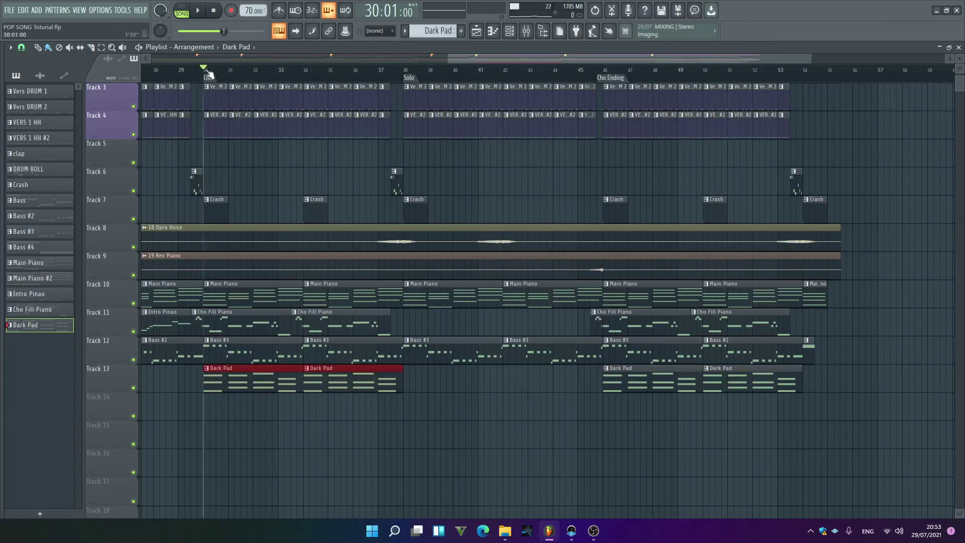
{"action": "left_click", "coordinate": [399, 425]}
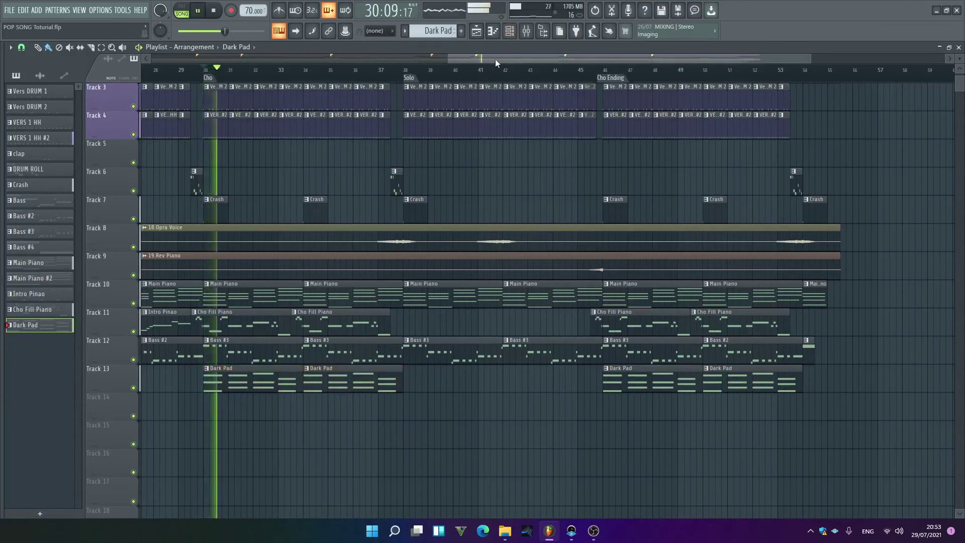
{"action": "left_click_drag", "start_coordinate": [495, 59], "coordinate": [293, 59]}
{"action": "scroll", "coordinate": [680, 265], "scroll_direction": "down", "scroll_amount": 4}
{"action": "double_click", "coordinate": [680, 265]}
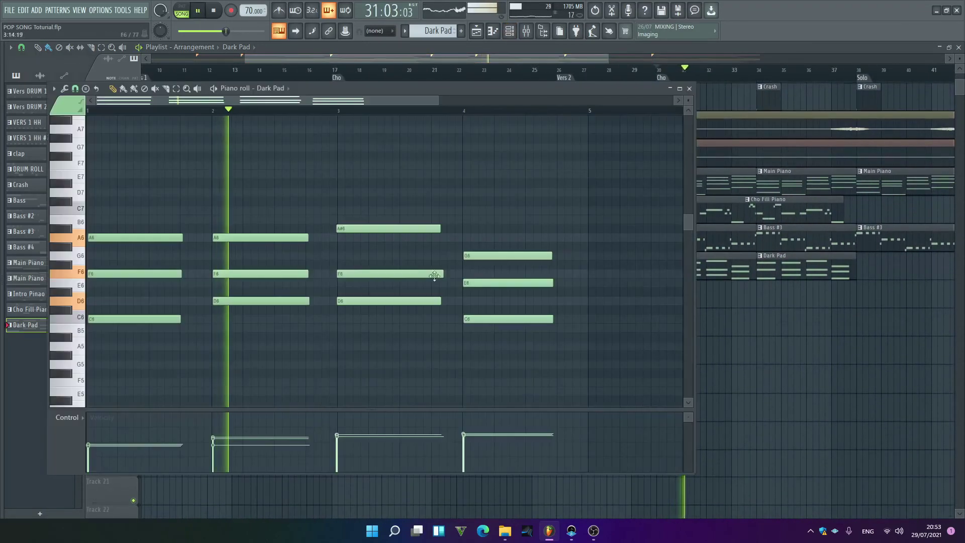
{"action": "left_click", "coordinate": [689, 89]}
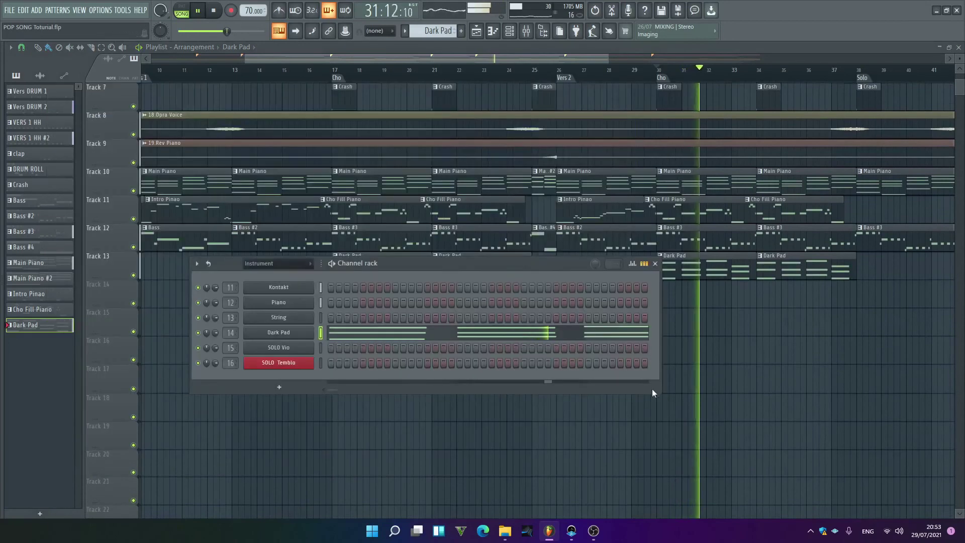
{"action": "key", "text": "F6"}
Look over the Dark Pad clips against the other tracks of the arrangement and stop playback
{"action": "scroll", "coordinate": [519, 83], "scroll_direction": "down", "scroll_amount": 3}
{"action": "scroll", "coordinate": [520, 80], "scroll_direction": "down", "scroll_amount": 1}
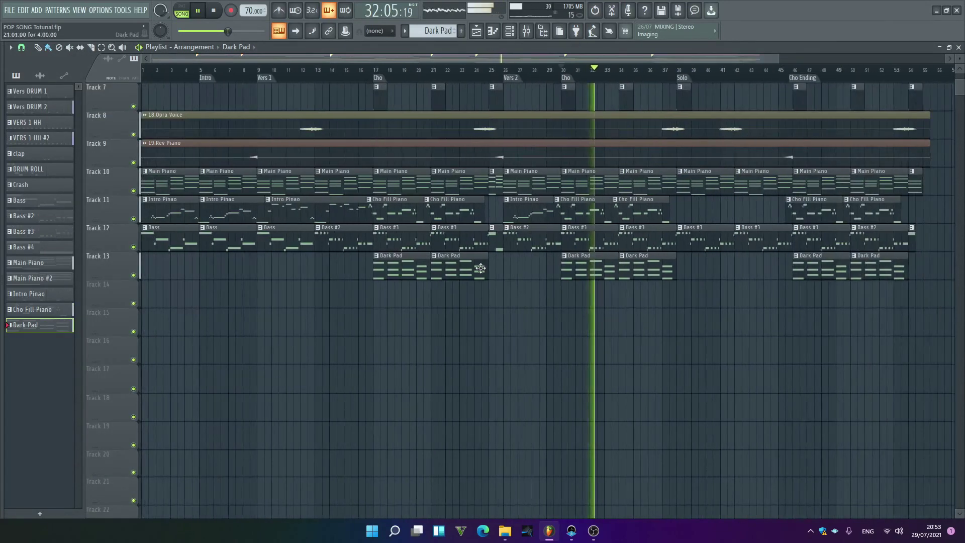
{"action": "scroll", "coordinate": [484, 267], "scroll_direction": "up", "scroll_amount": 6}
{"action": "scroll", "coordinate": [484, 267], "scroll_direction": "down", "scroll_amount": 4}
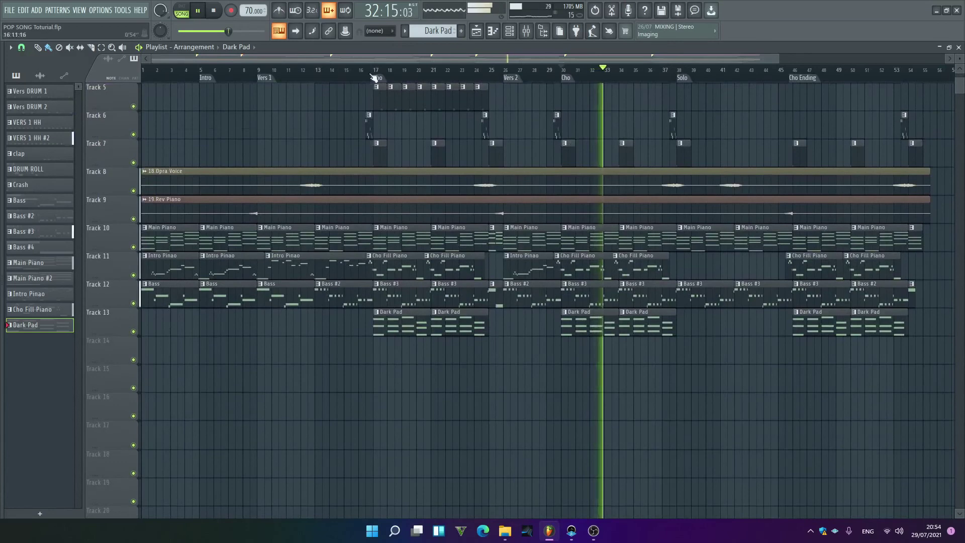
{"action": "scroll", "coordinate": [415, 77], "scroll_direction": "down", "scroll_amount": 2}
{"action": "scroll", "coordinate": [420, 211], "scroll_direction": "up", "scroll_amount": 4}
{"action": "key", "text": "space"}
Return the playhead to bar 30 and show the Instrument group in the channel rack
{"action": "left_click", "coordinate": [477, 65]}
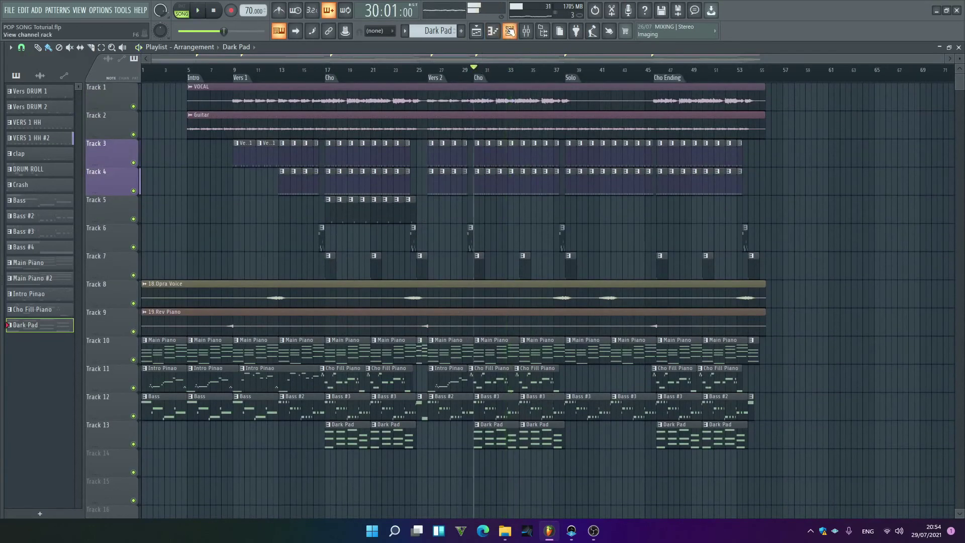
{"action": "key", "text": "F6"}
{"action": "left_click", "coordinate": [280, 270]}
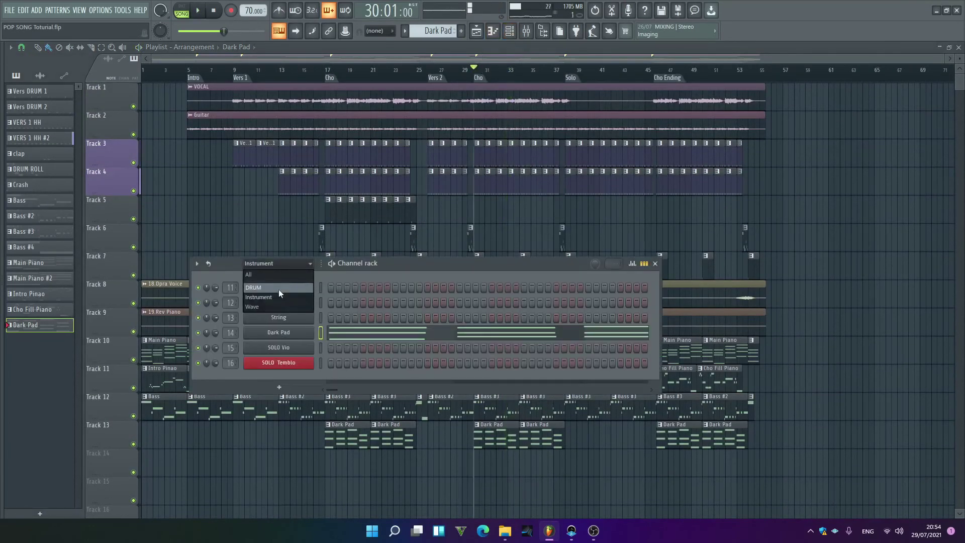
{"action": "left_click", "coordinate": [280, 296]}
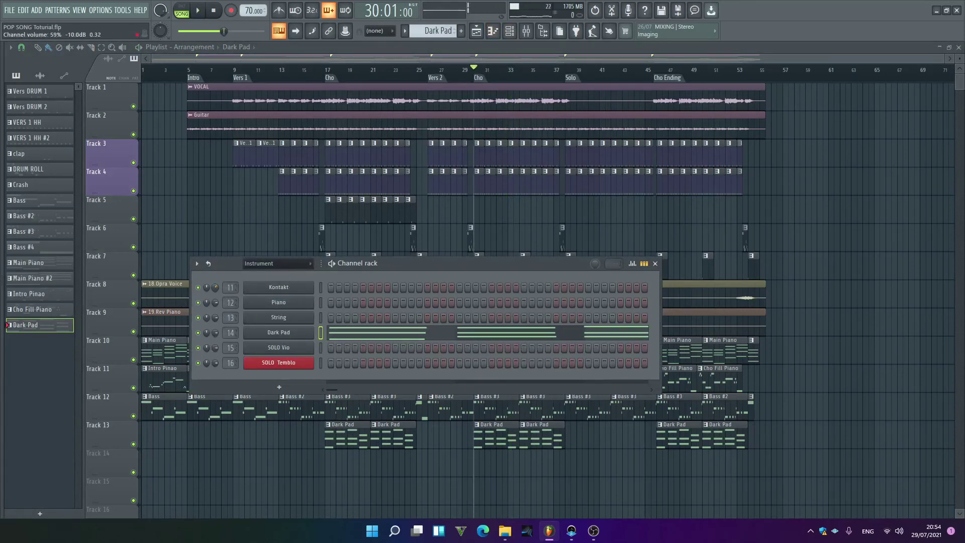
Play the second chorus from bar 30 and hide the channel rack to view the whole arrangement
{"action": "key", "text": "space"}
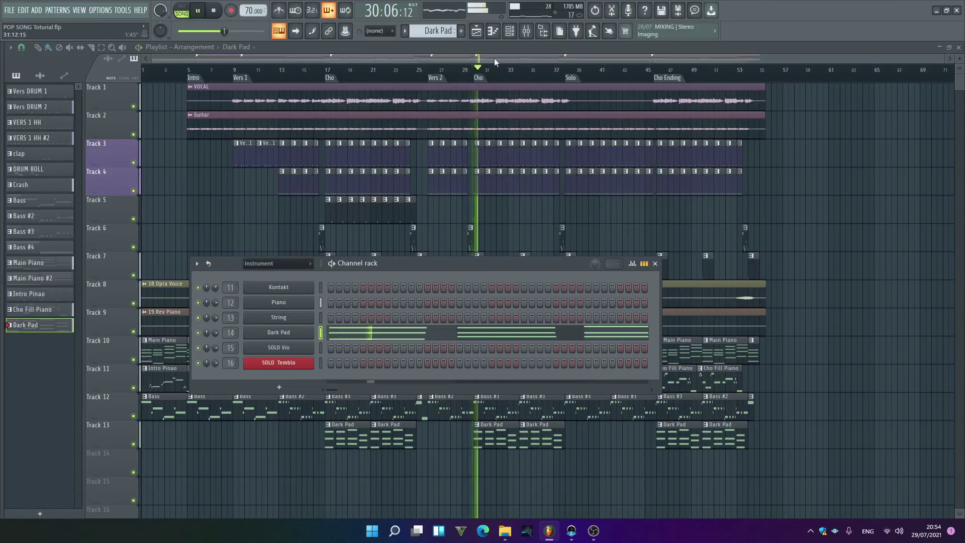
{"action": "key", "text": "F6"}
{"action": "scroll", "coordinate": [496, 56], "scroll_direction": "up", "scroll_amount": 3}
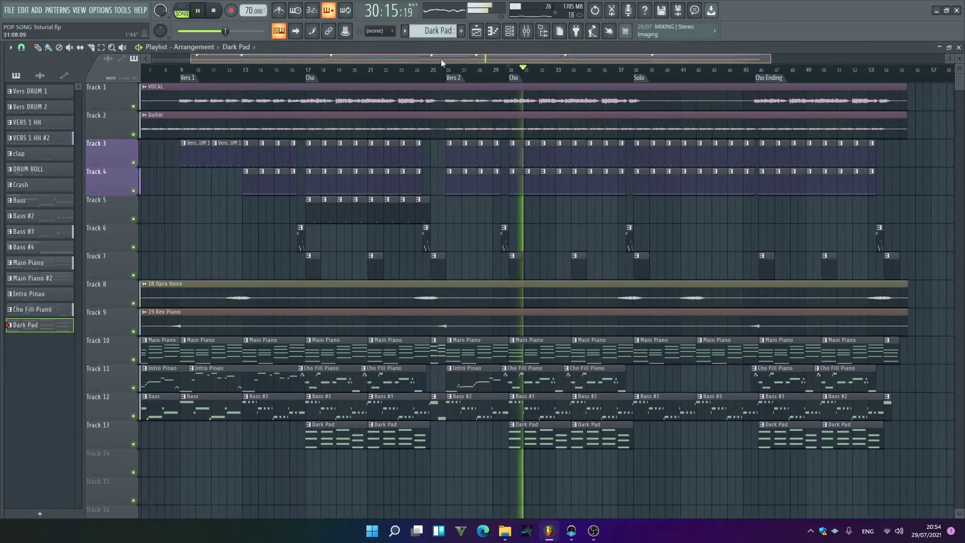
{"action": "key", "text": "F6"}
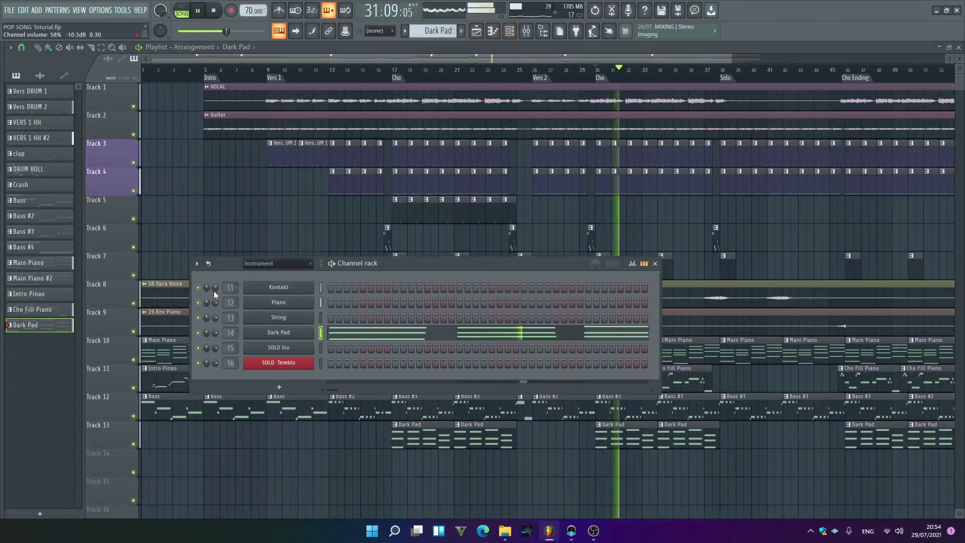
{"action": "key", "text": "F6"}
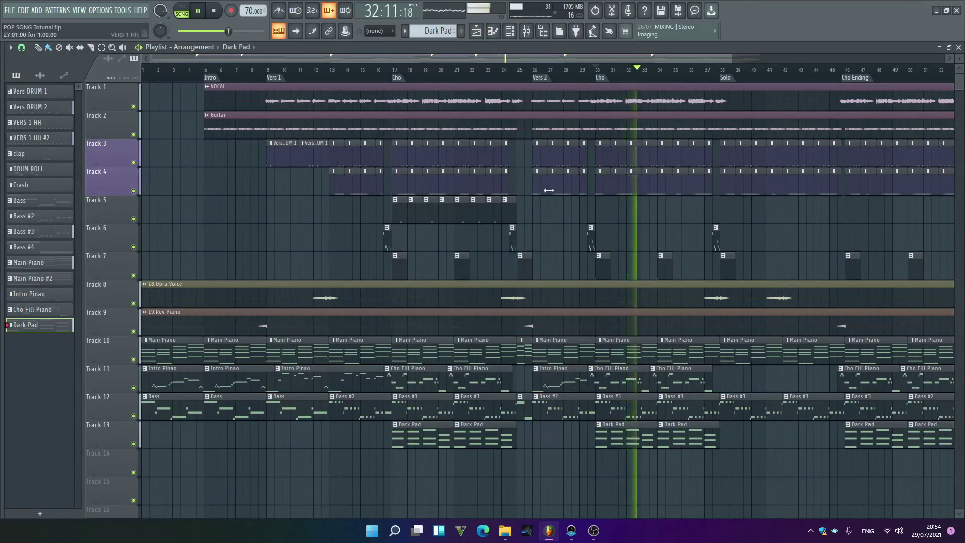
Stop playback and copy the first chorus's eight clap clips on Track 5 to bars 30, 38 and 46, then deselect them
{"action": "left_click_drag", "start_coordinate": [540, 197], "coordinate": [602, 209]}
{"action": "key", "text": "space"}
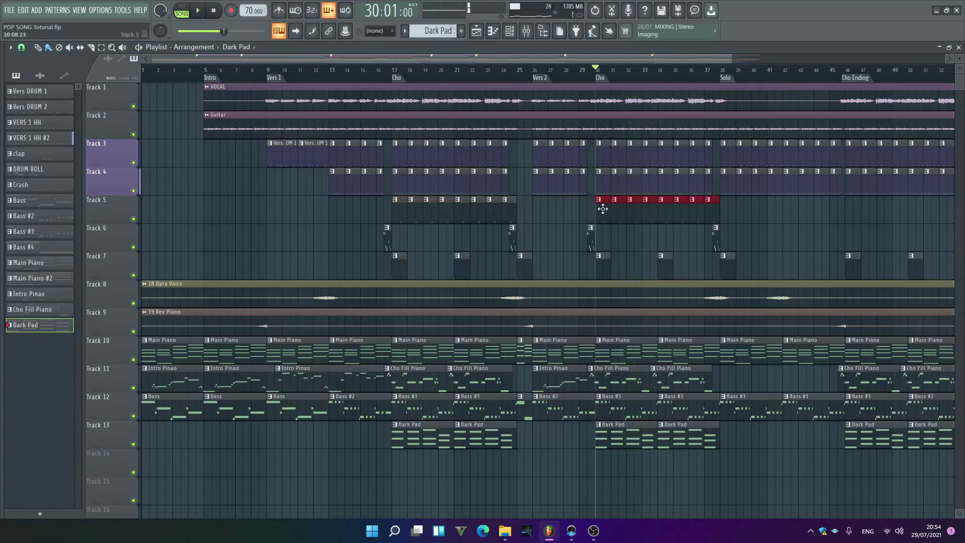
{"action": "left_click_drag", "start_coordinate": [591, 58], "coordinate": [696, 59]}
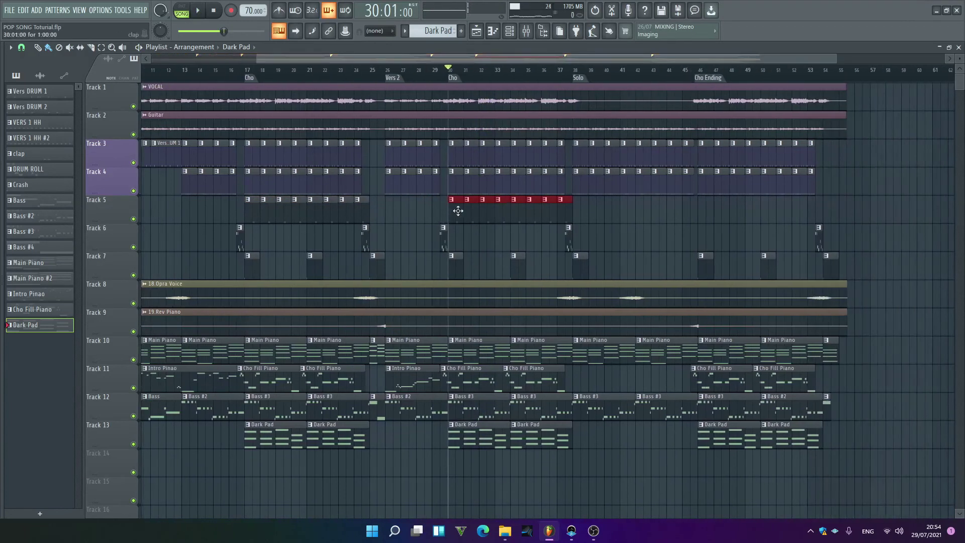
{"action": "left_click_drag", "start_coordinate": [467, 211], "coordinate": [582, 209]}
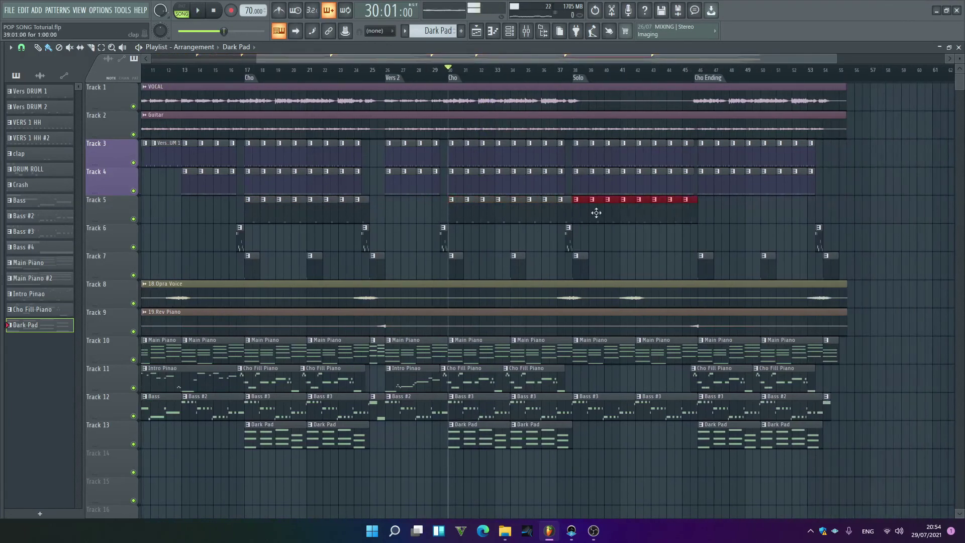
{"action": "left_click_drag", "start_coordinate": [581, 215], "coordinate": [707, 214]}
{"action": "left_click", "coordinate": [860, 207]}
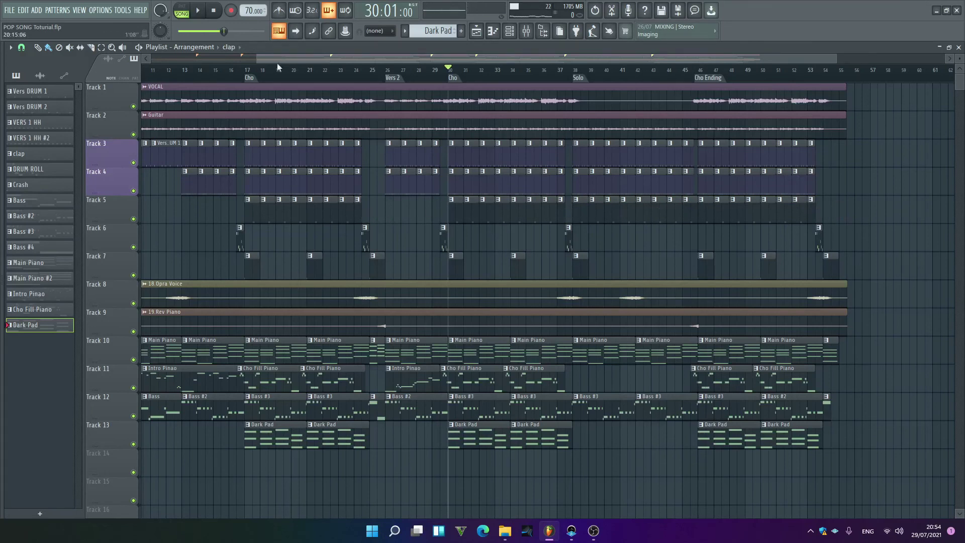
Place the playhead at bar 17, the start of the first chorus, and show the lower playlist tracks
{"action": "left_click", "coordinate": [250, 71]}
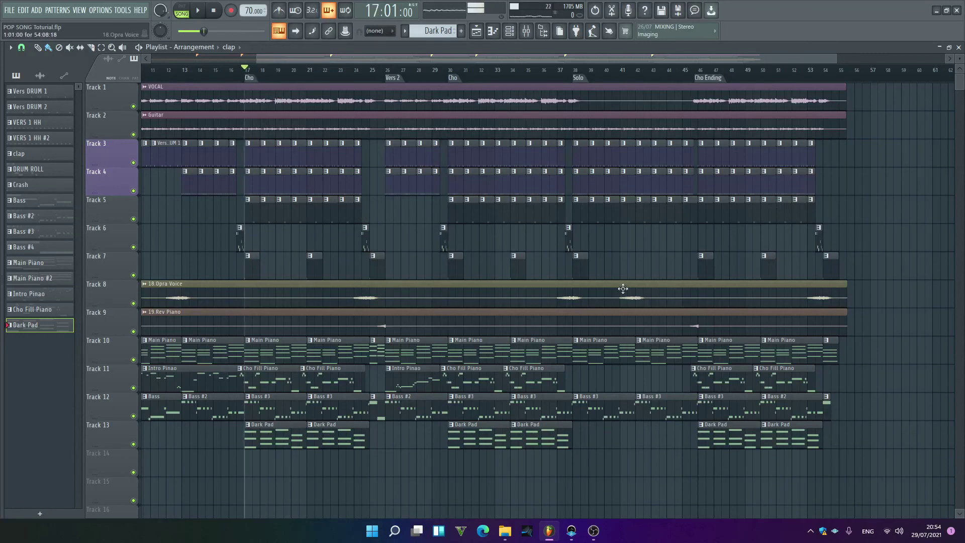
{"action": "scroll", "coordinate": [566, 236], "scroll_direction": "down", "scroll_amount": 2}
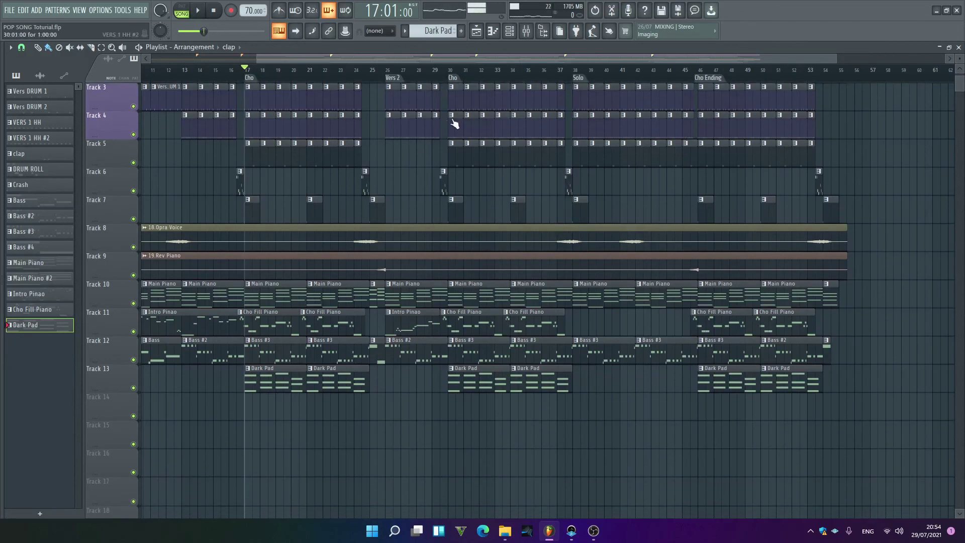